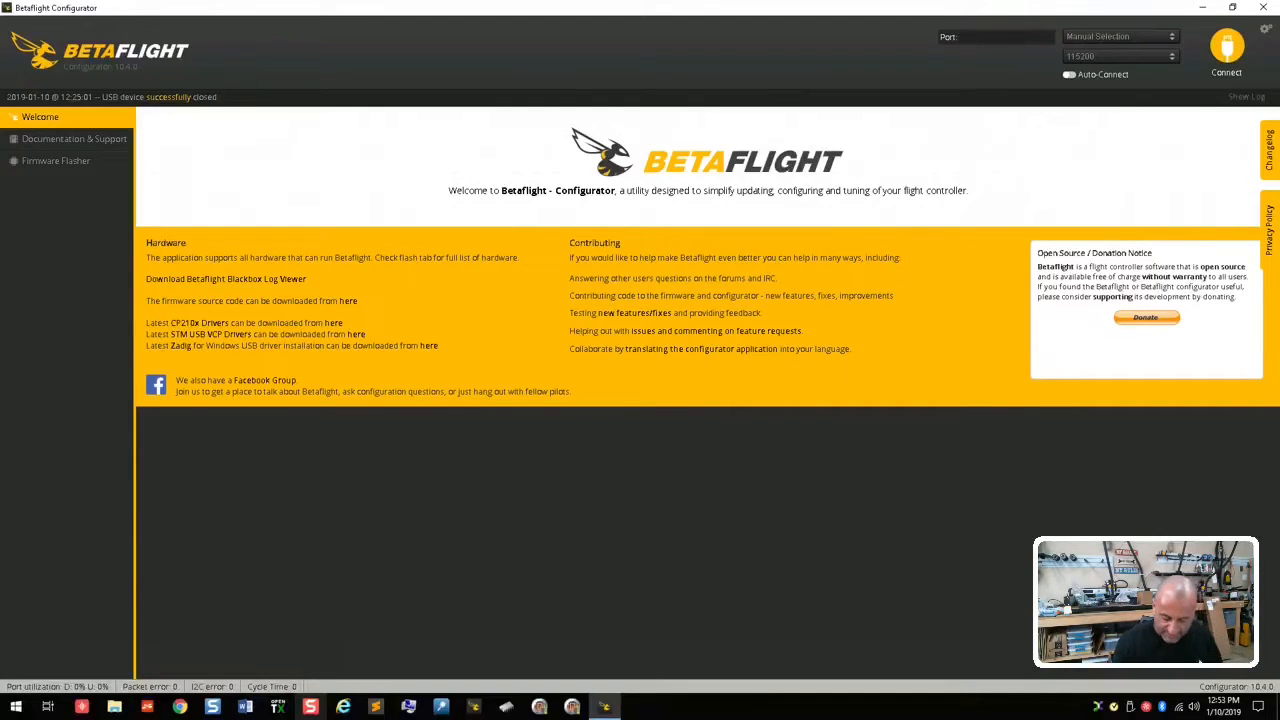
Step: Run the version command in the CLI and highlight the firmware line it returns
mouse_move(3, 5)
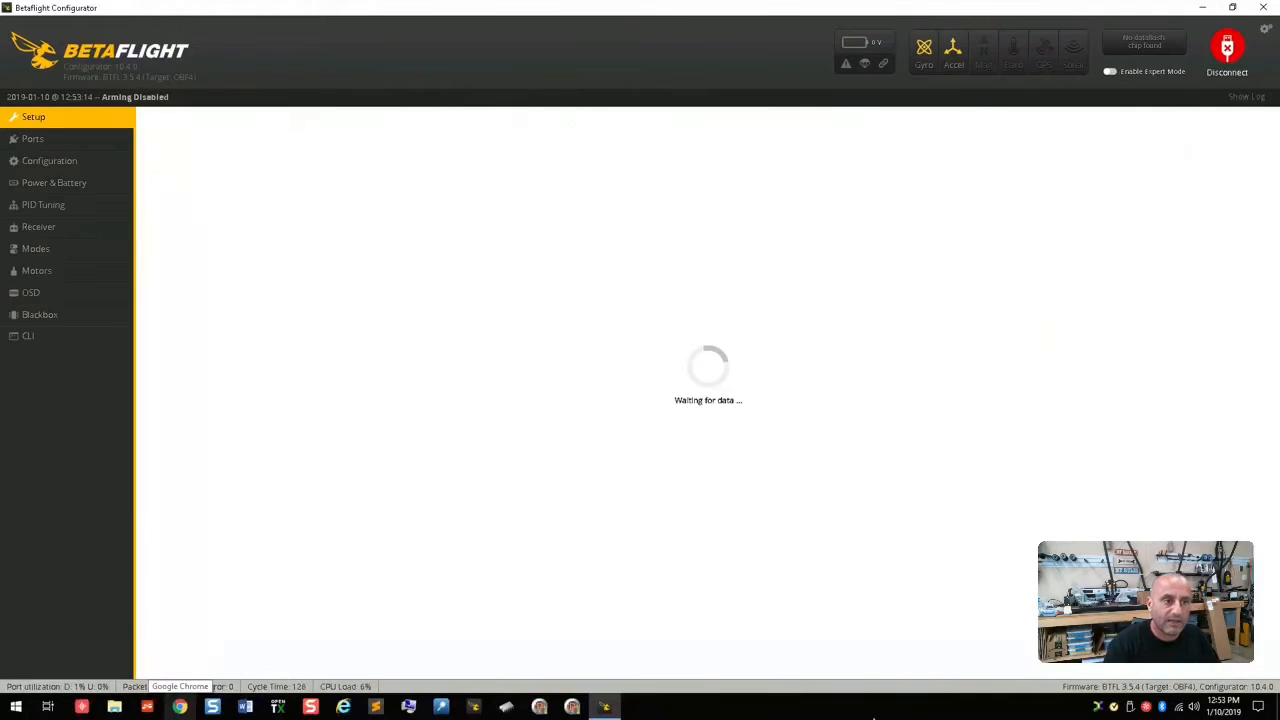
click(60, 340)
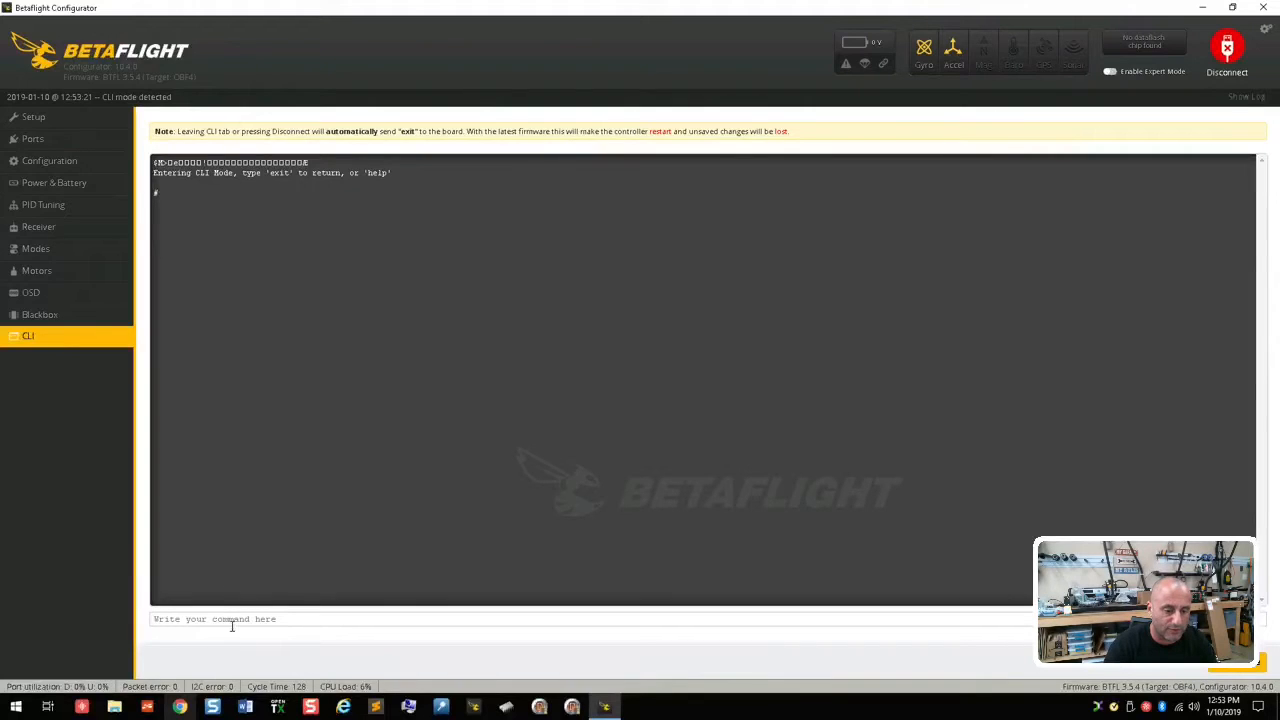
text(version)
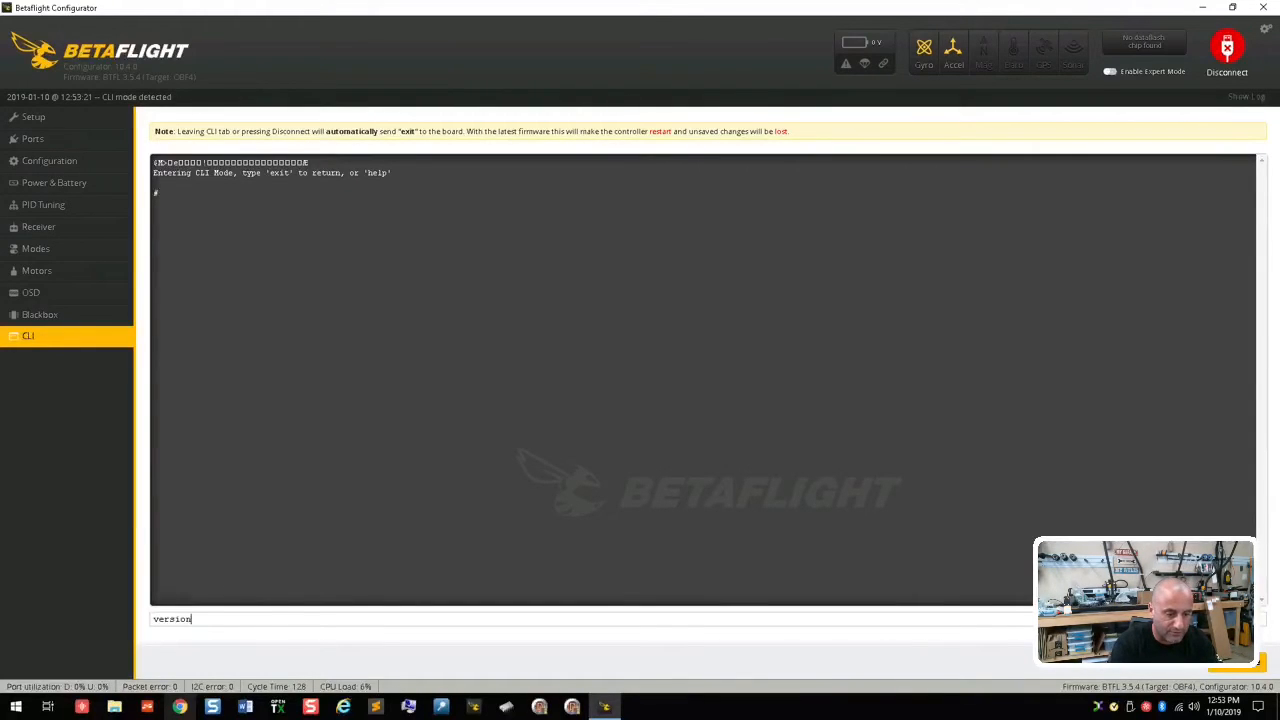
key(Return)
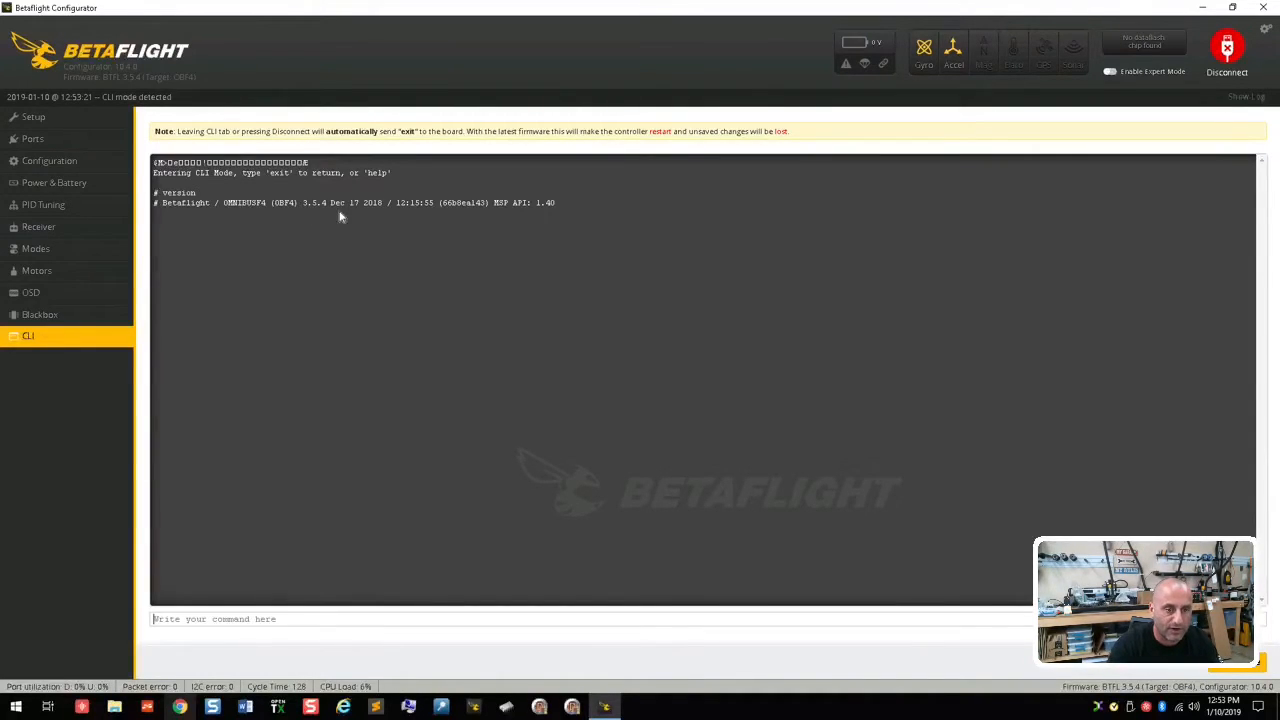
drag(583, 208, 162, 204)
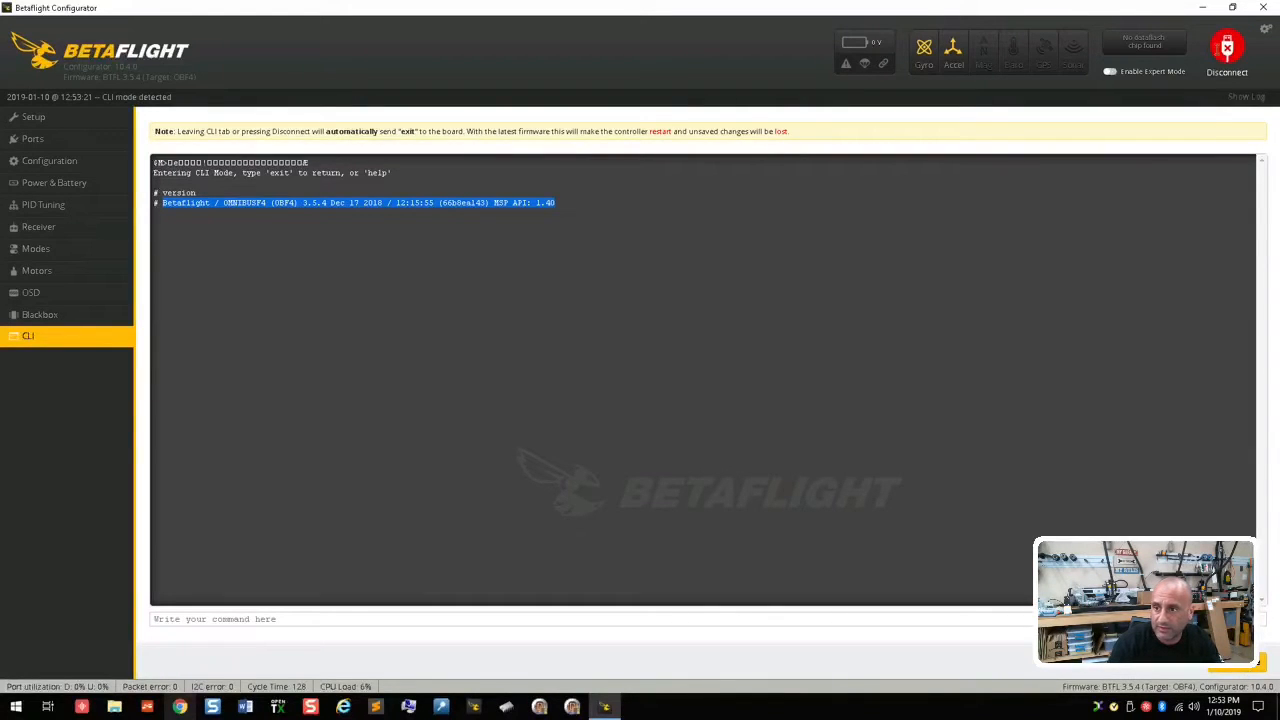
Step: Disconnect the board and load the online firmware version 3.5.4 for OMNIBUSF4 in the Firmware Flasher
click(1225, 50)
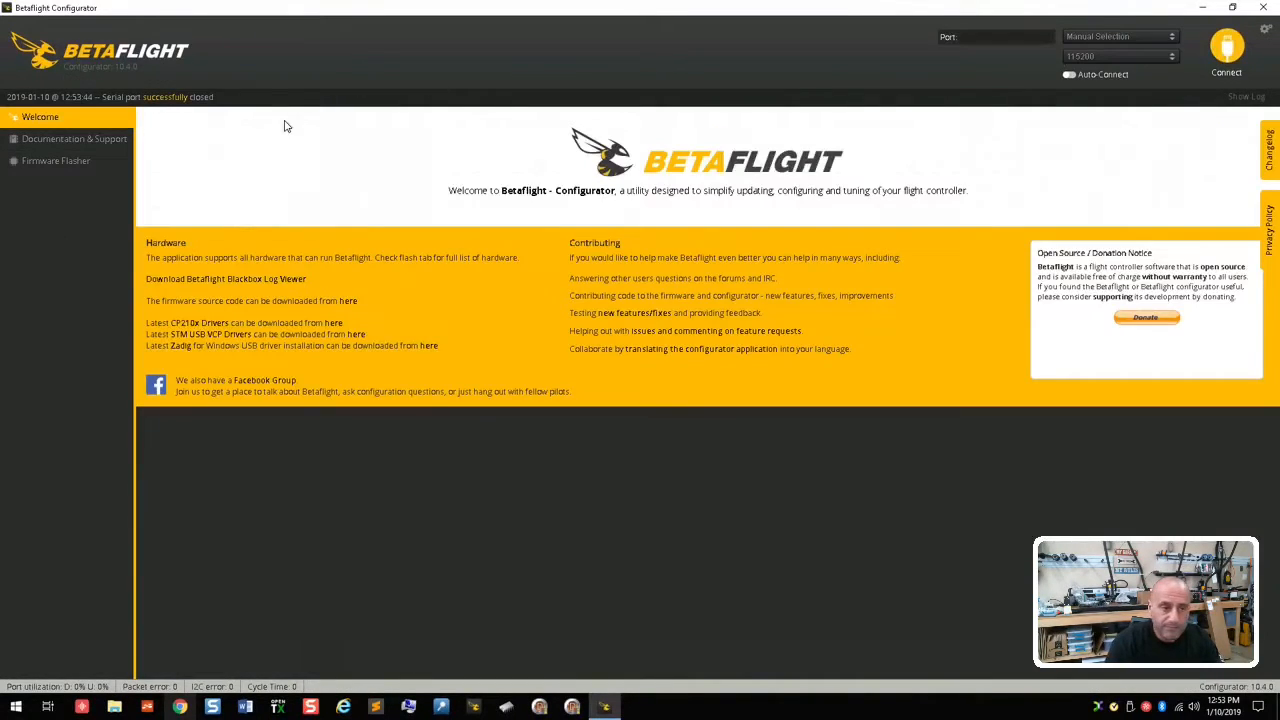
click(55, 161)
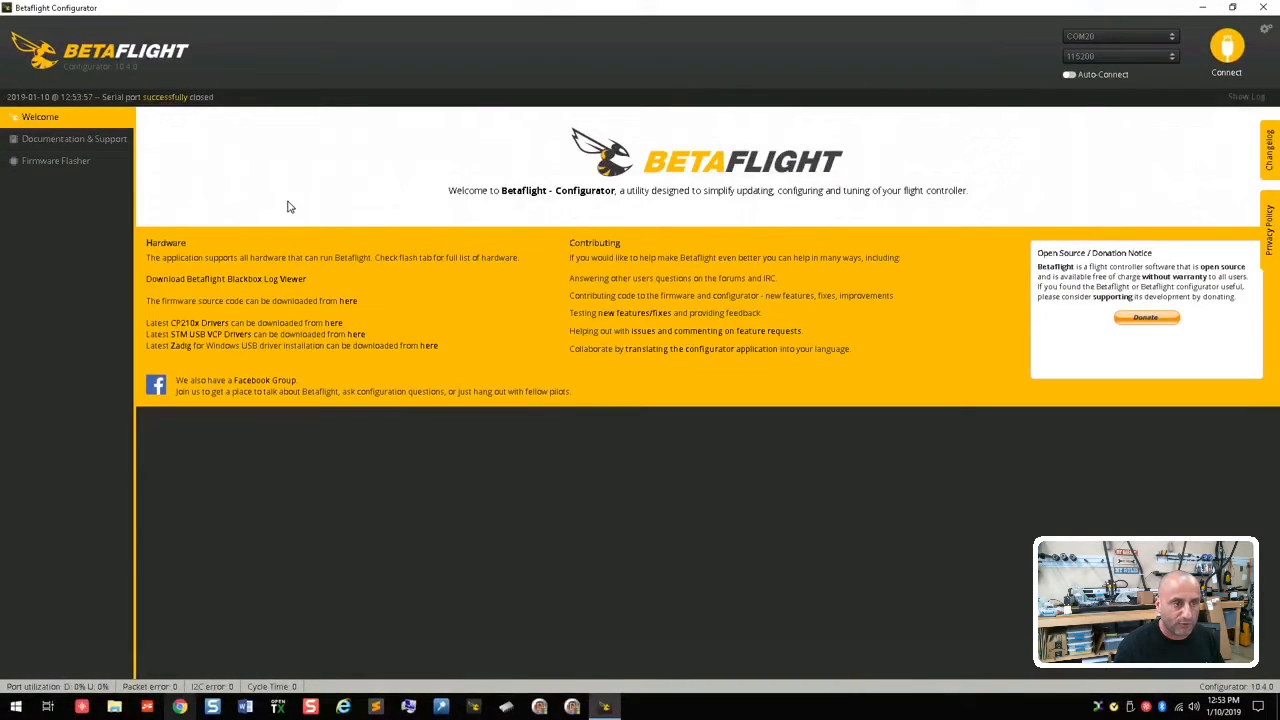
click(94, 163)
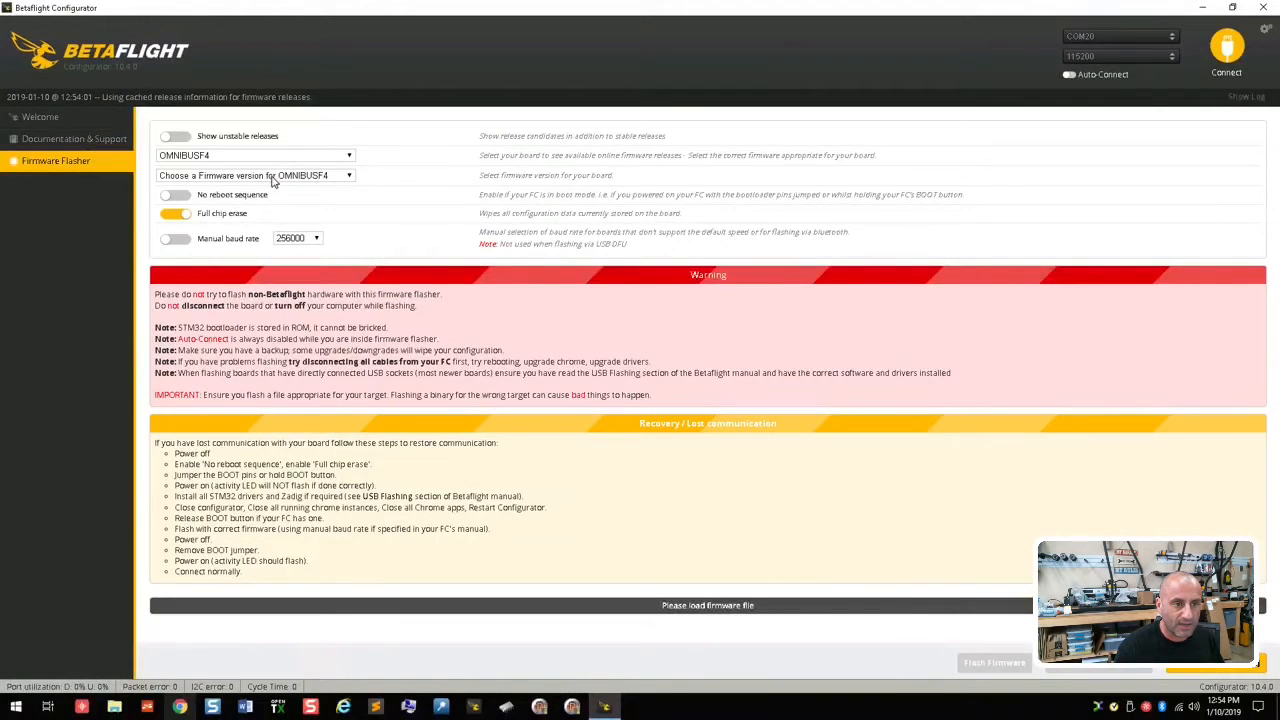
click(276, 178)
click(268, 201)
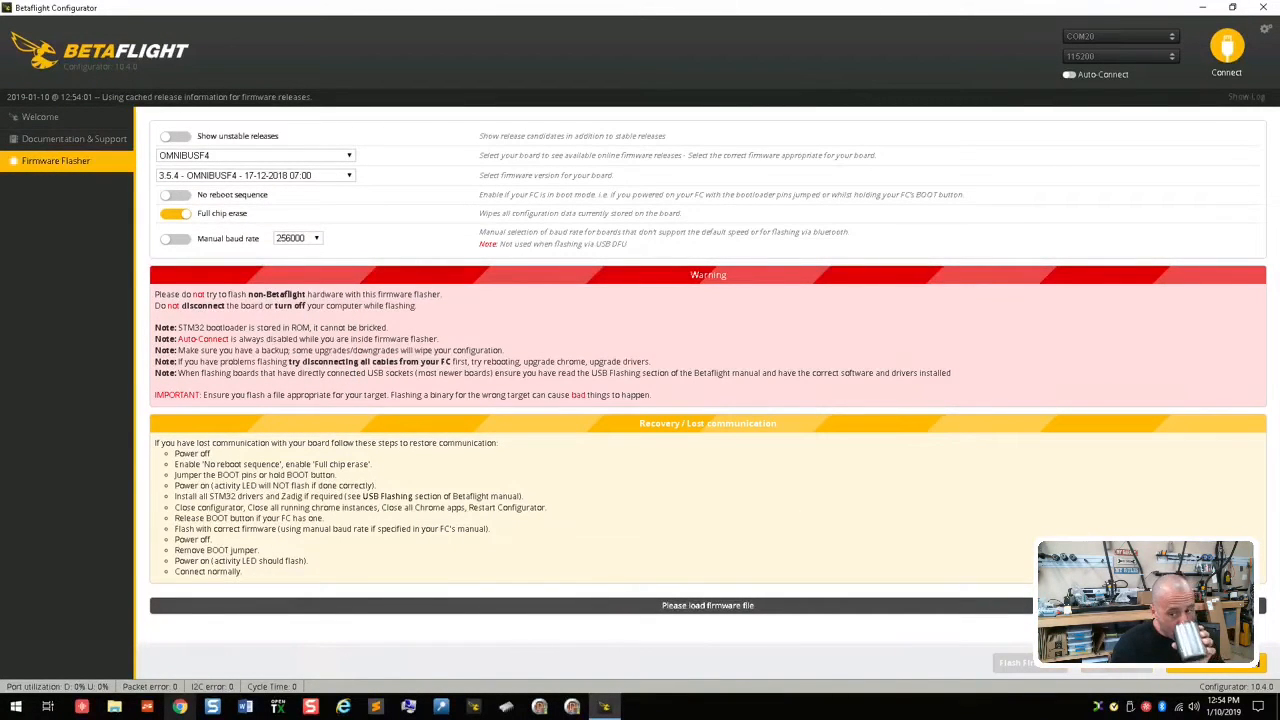
click(1215, 662)
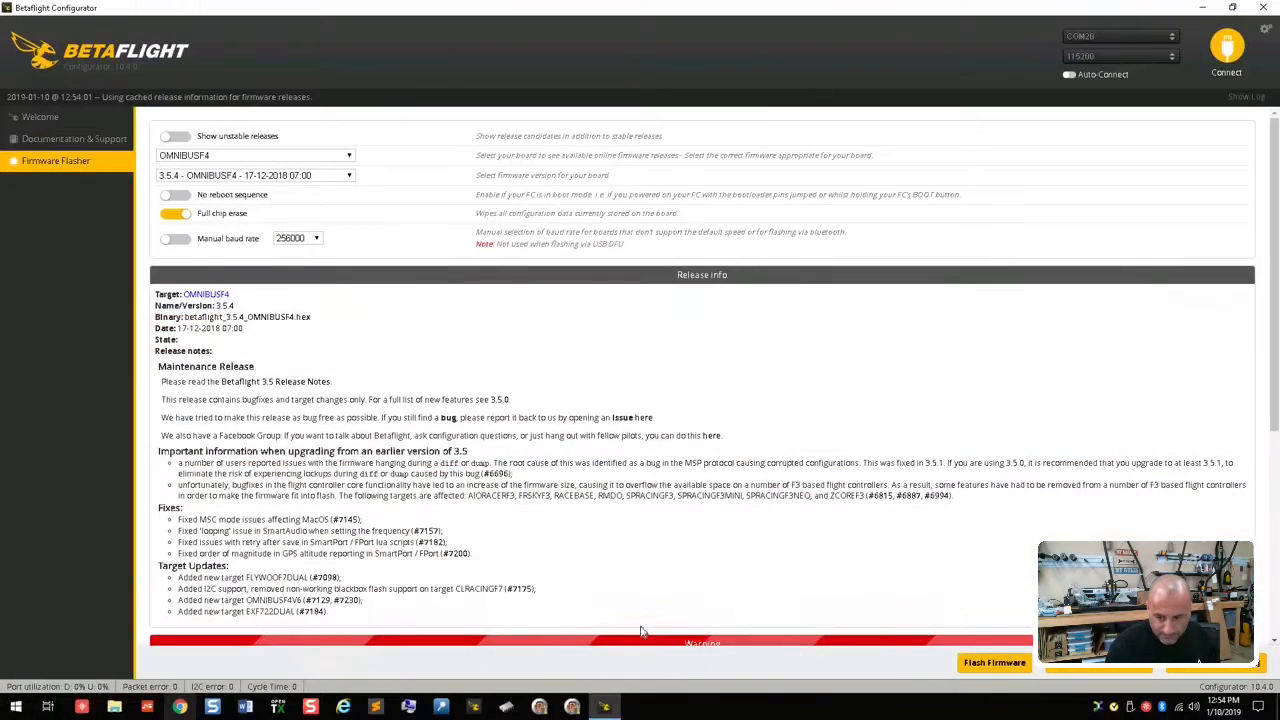
scroll(894, 589, down, 4)
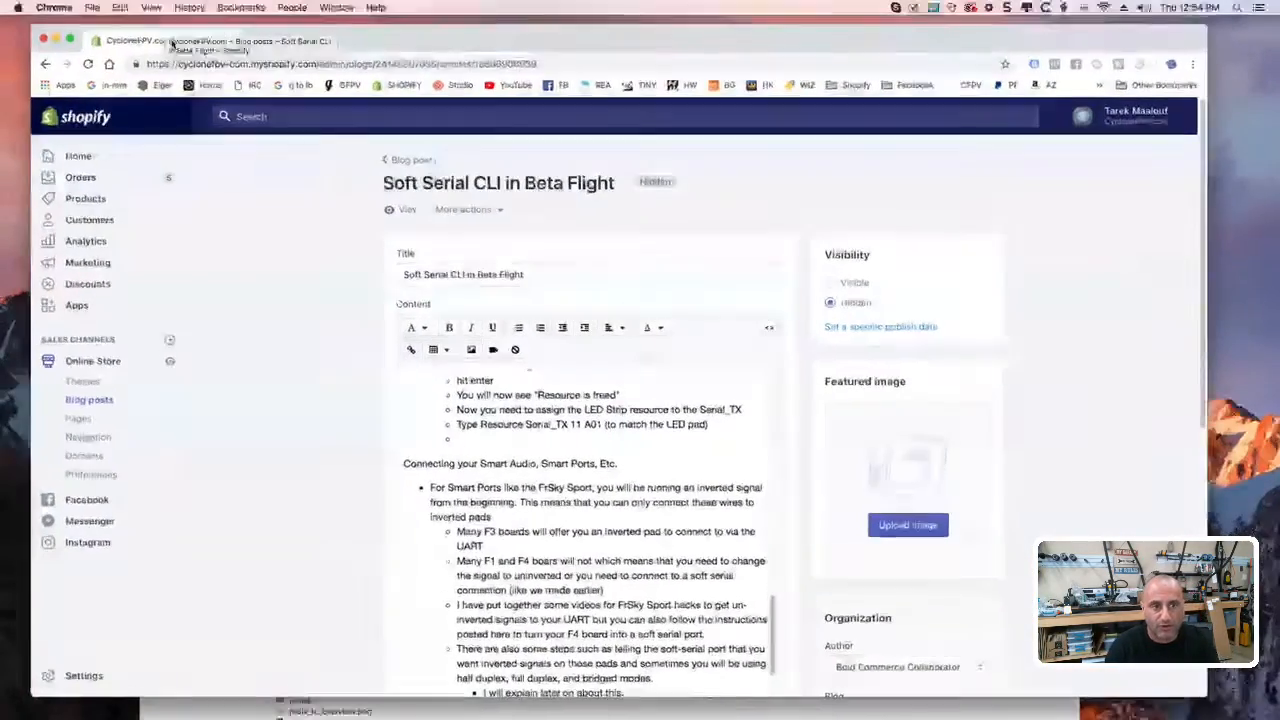
Step: Clear the open windows off the Mac desktop and return to the Garage Lenovo remote session in Jump Desktop
drag(165, 27, 172, 36)
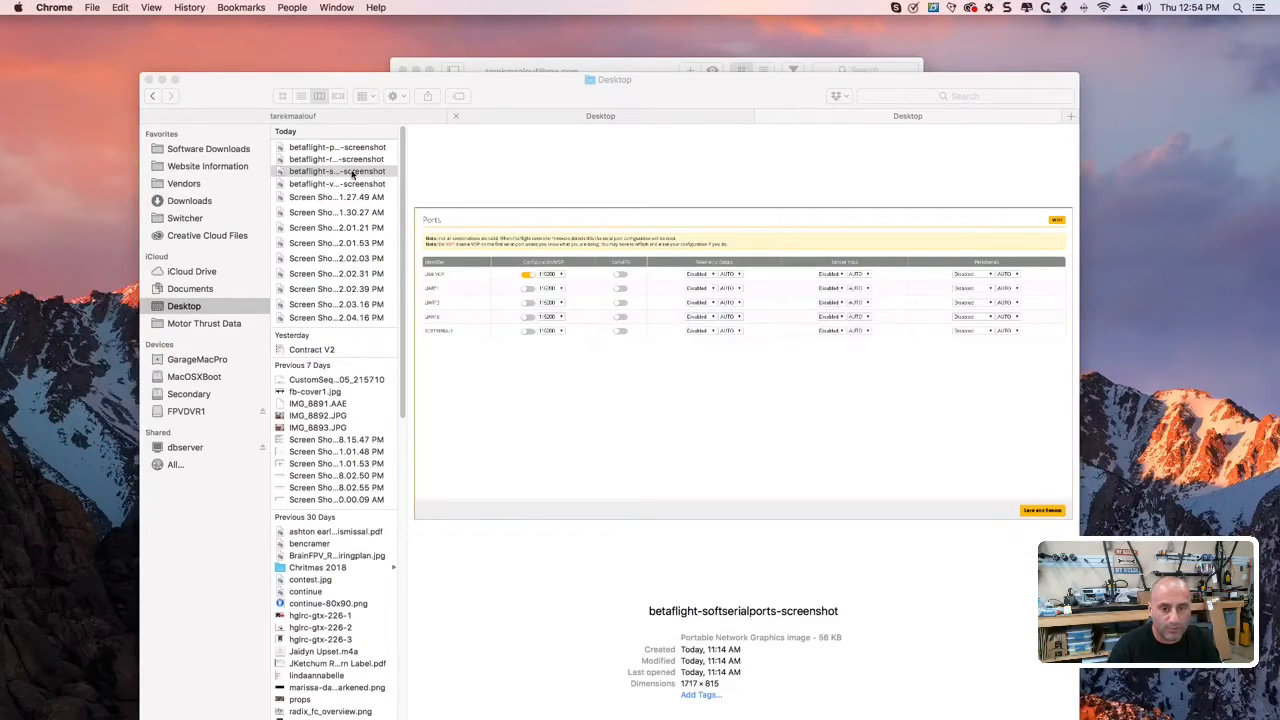
click(162, 80)
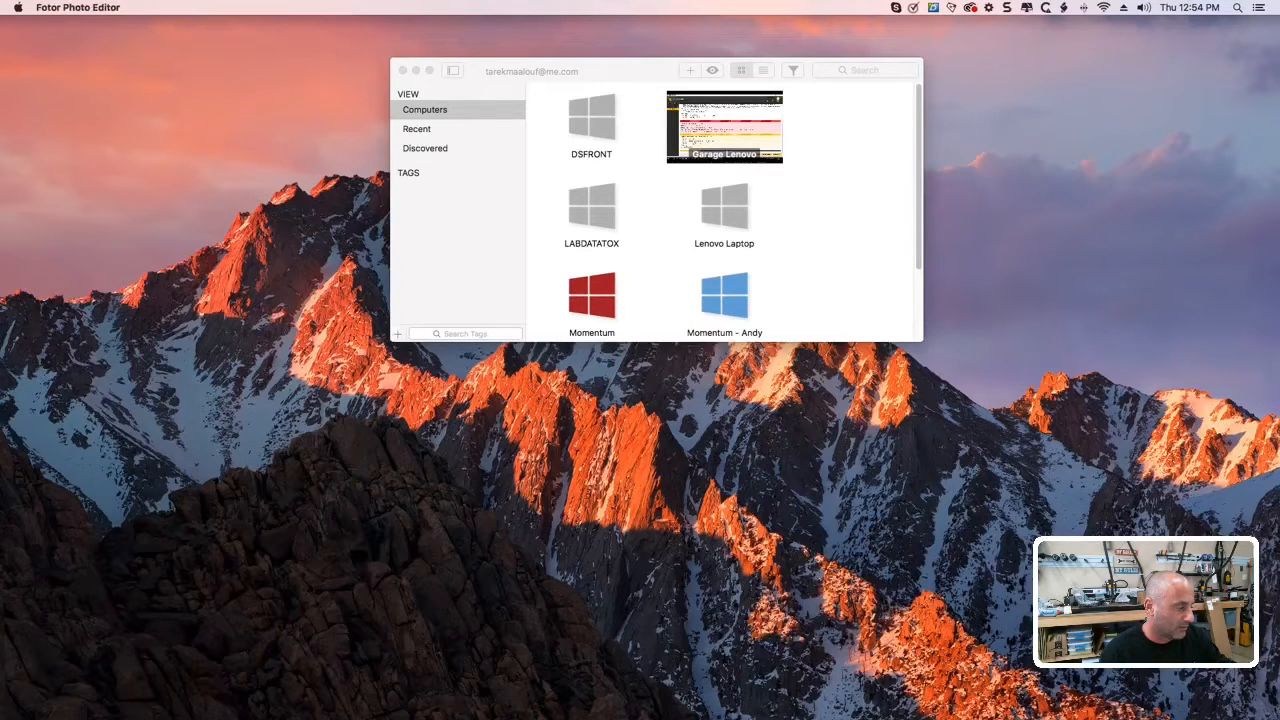
key(super+q)
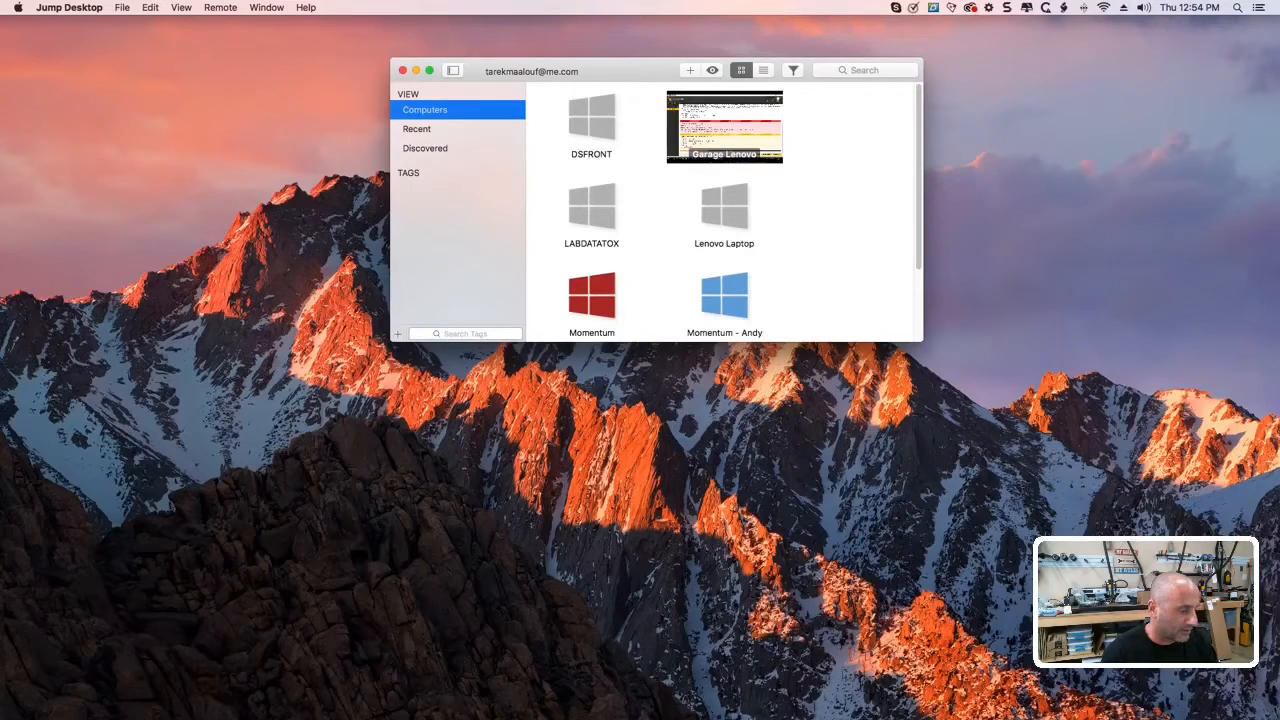
double_click(781, 118)
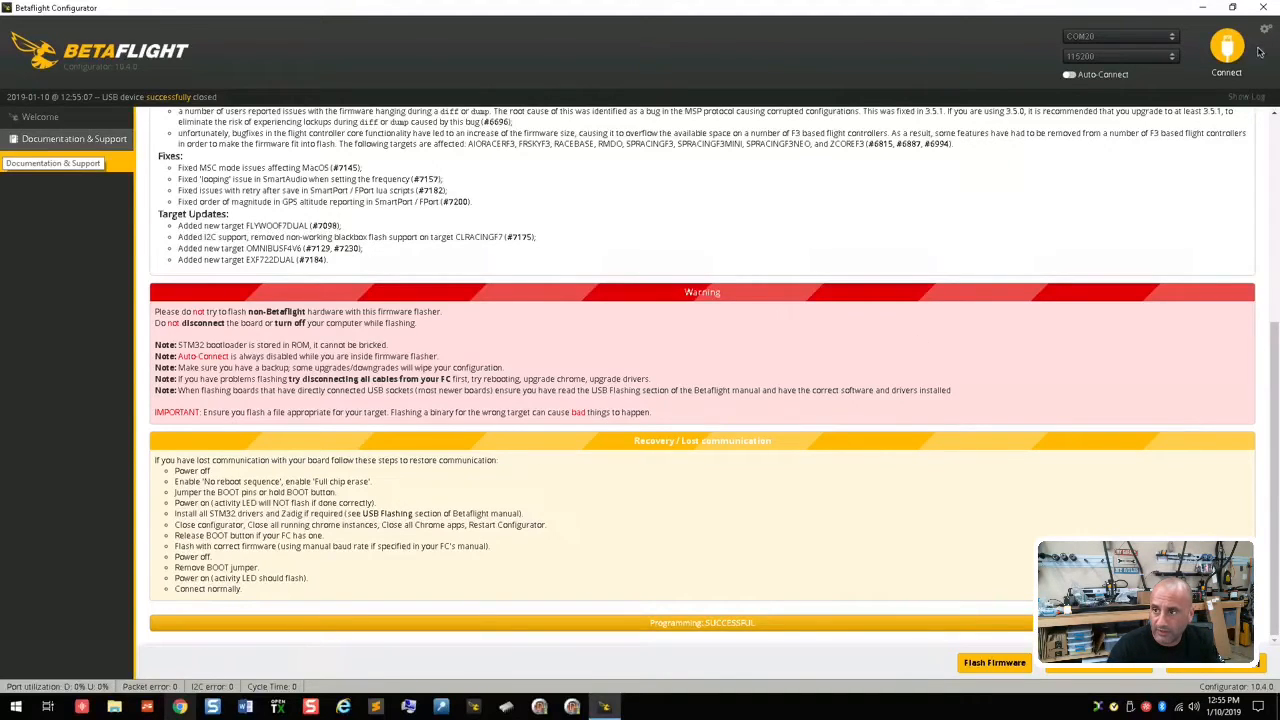
Step: Connect to the flight controller and reset the Z axis of the model preview
click(1216, 57)
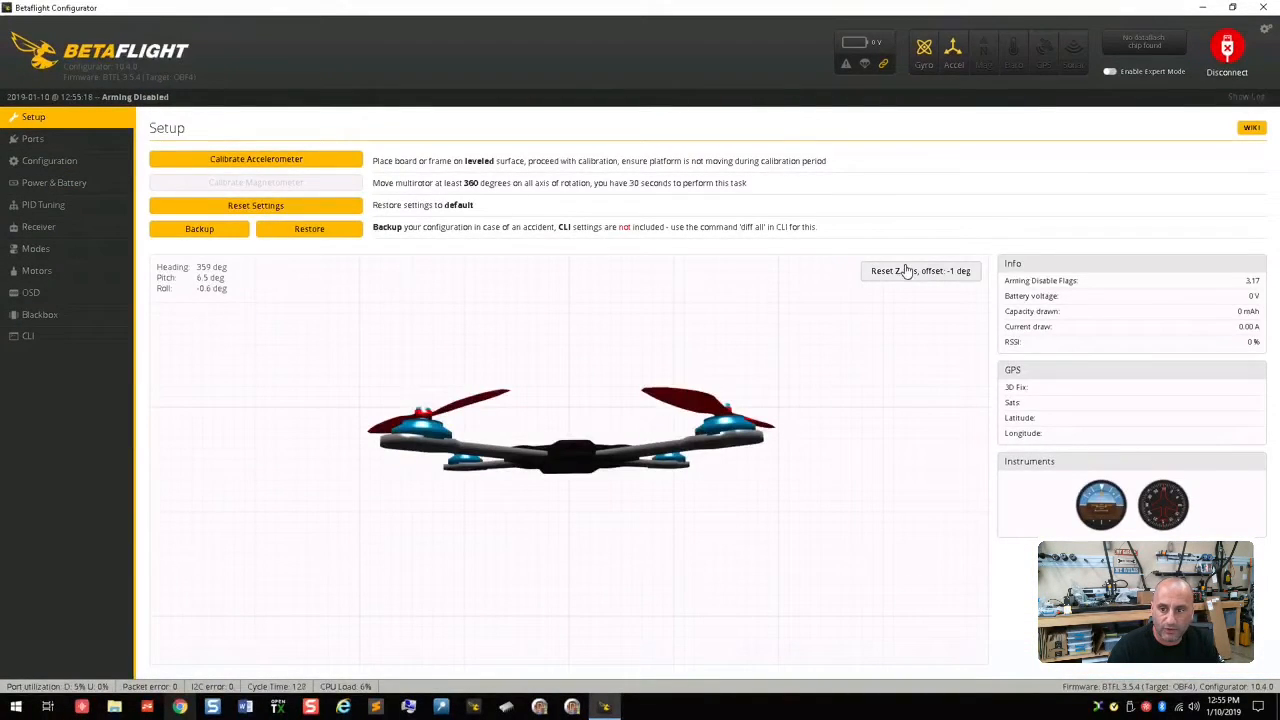
click(905, 270)
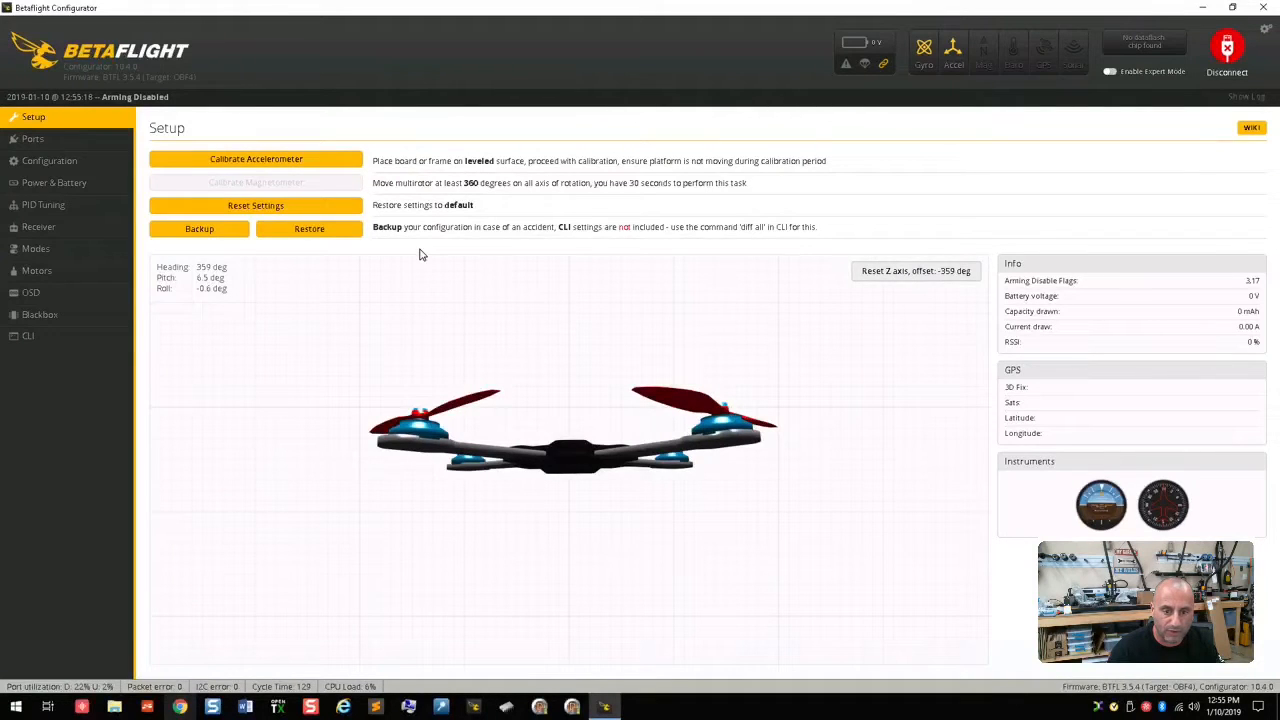
Step: Check the available serial ports and disable the barometer and magnetometer in the system configuration
click(63, 143)
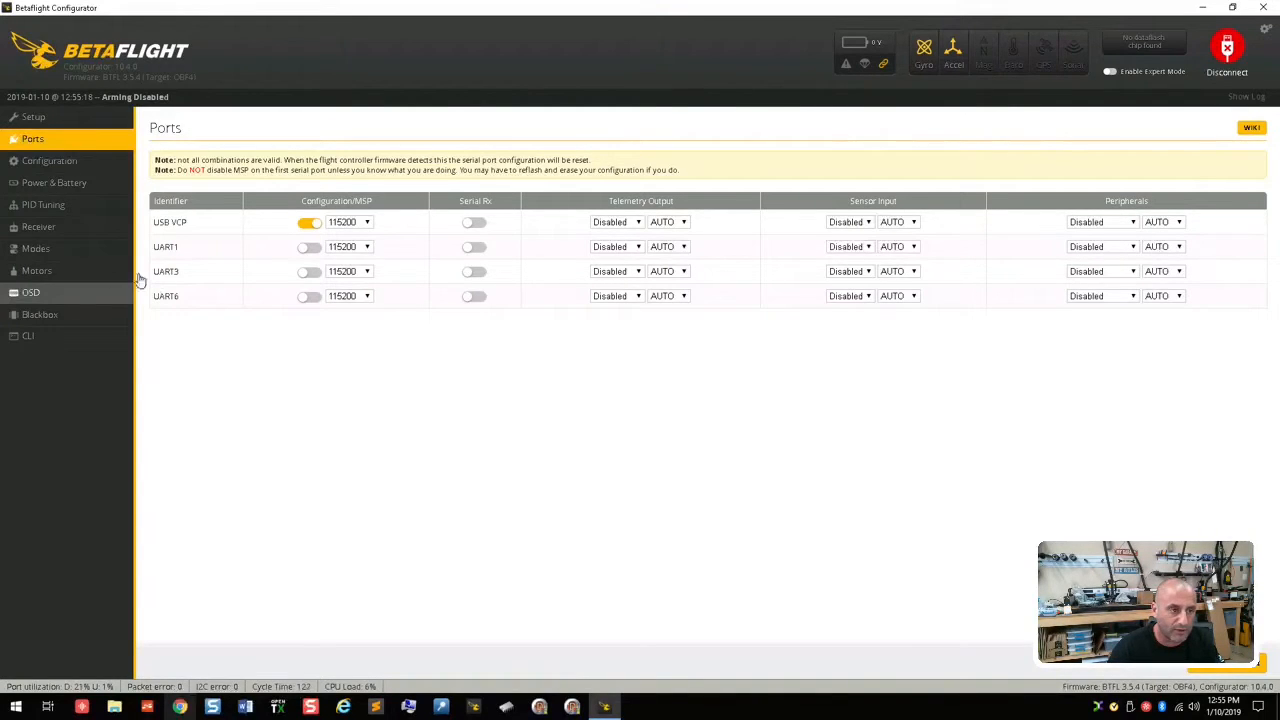
click(100, 166)
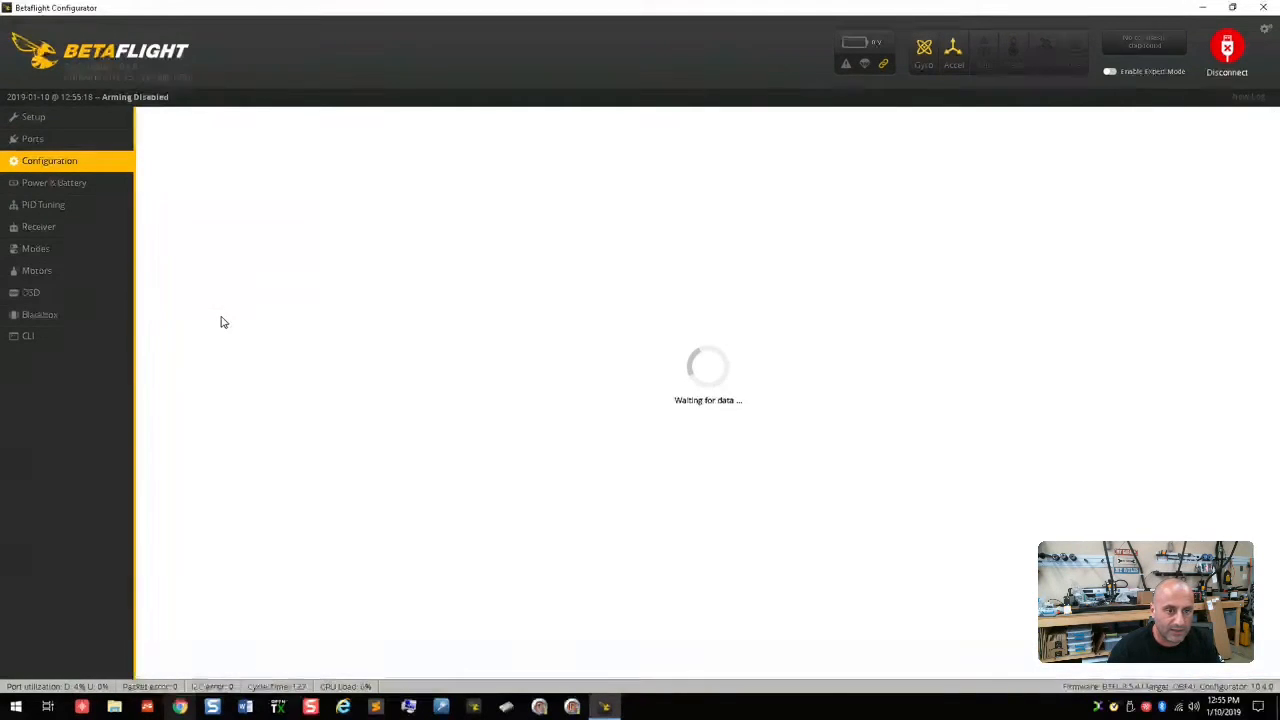
scroll(443, 455, down, 3)
click(180, 449)
click(179, 474)
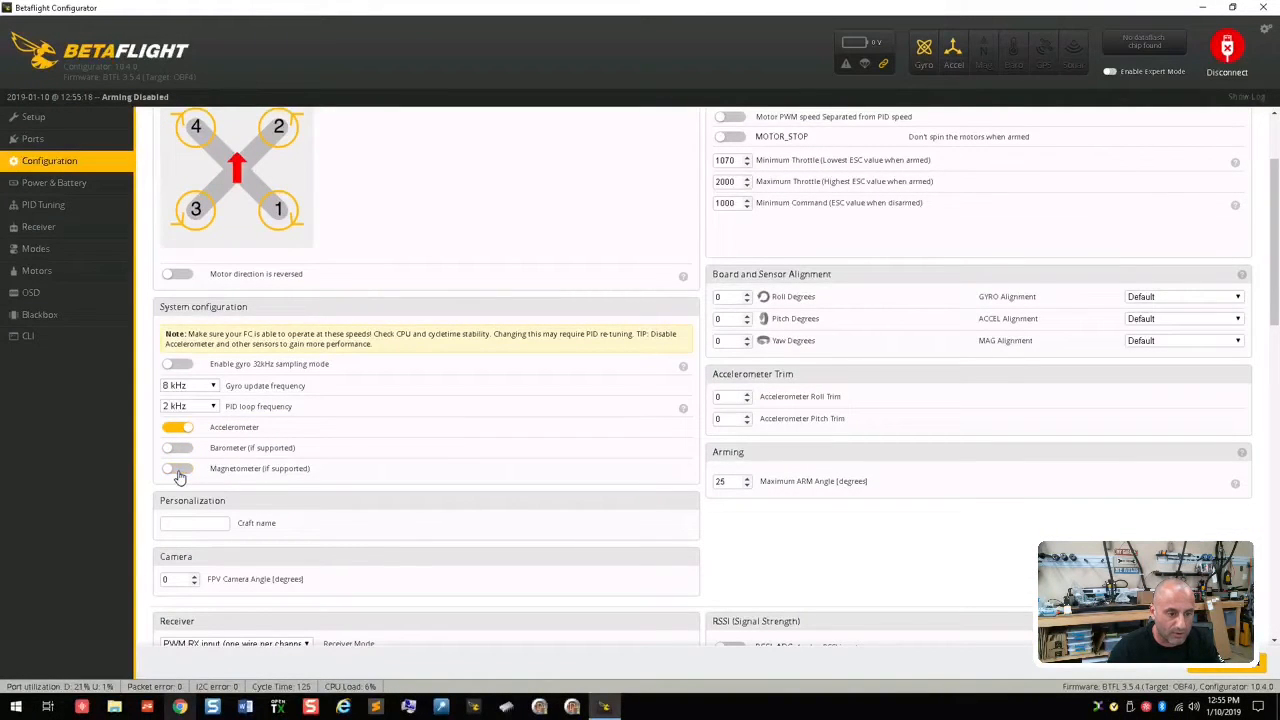
Step: Enable the SOFTSERIAL and TELEMETRY features, leaving the other features as they are, and save and reboot the board
scroll(332, 493, down, 1)
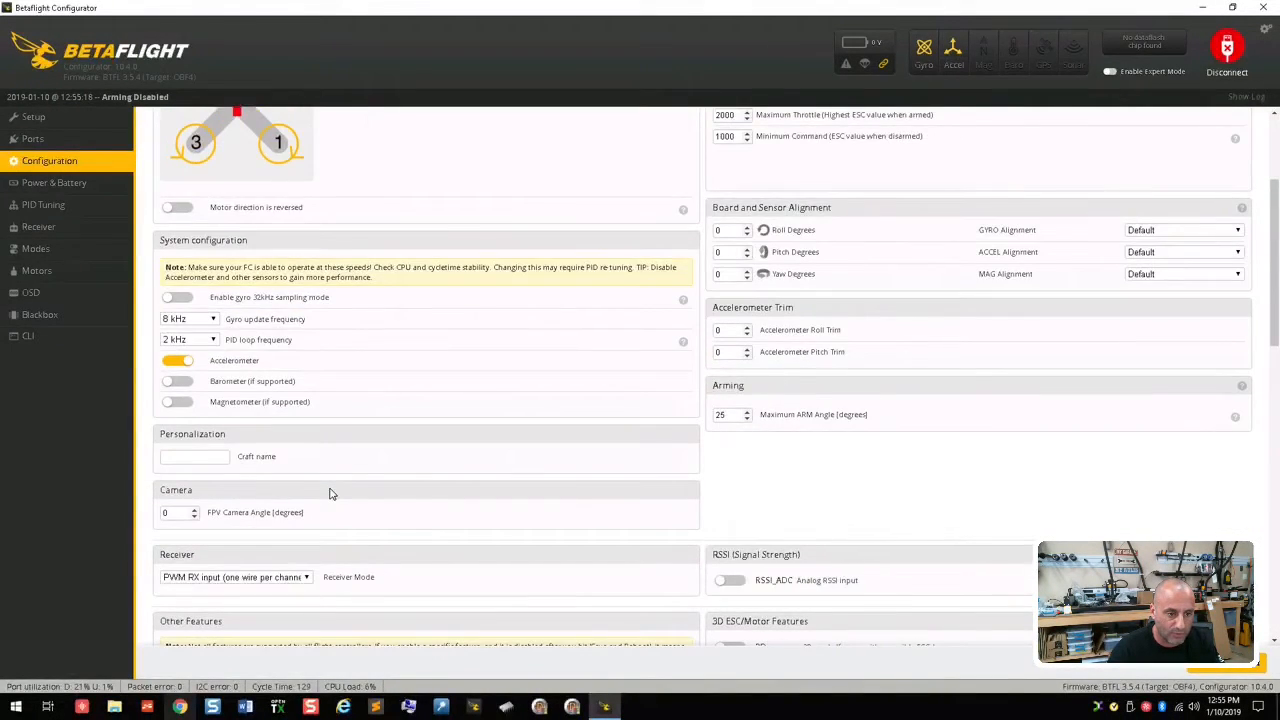
scroll(332, 493, down, 3)
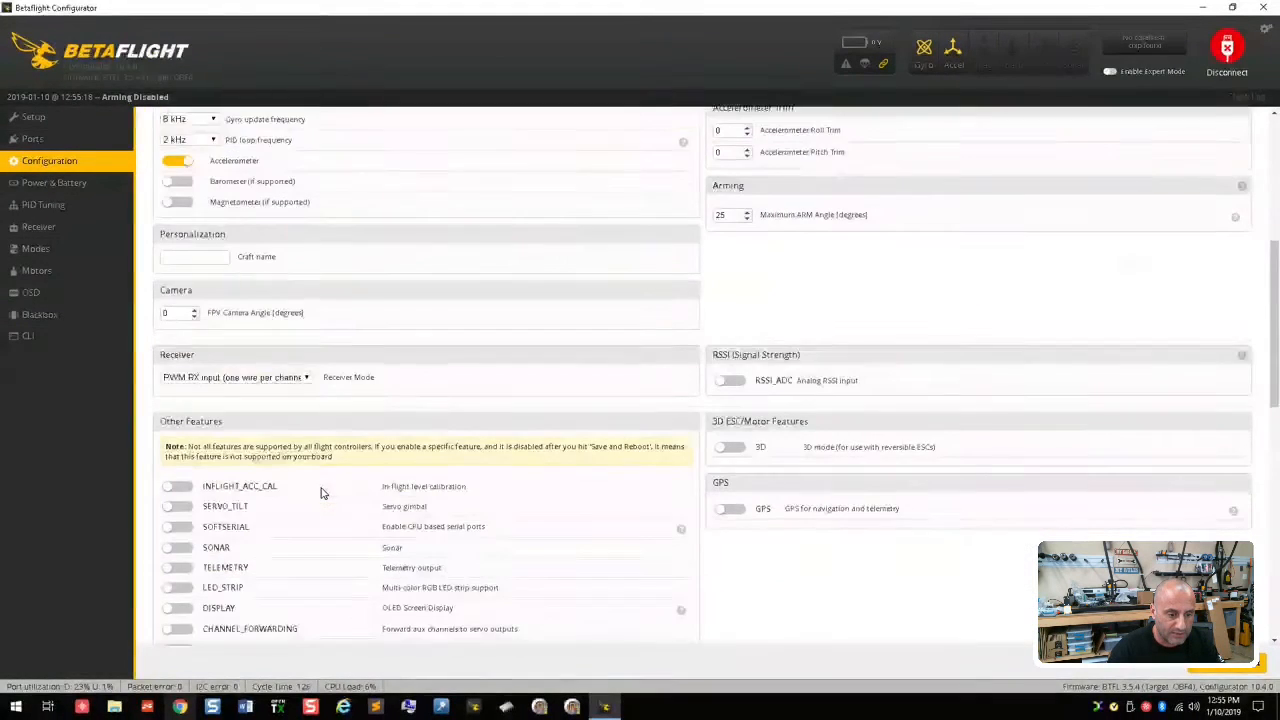
scroll(321, 493, down, 1)
click(179, 461)
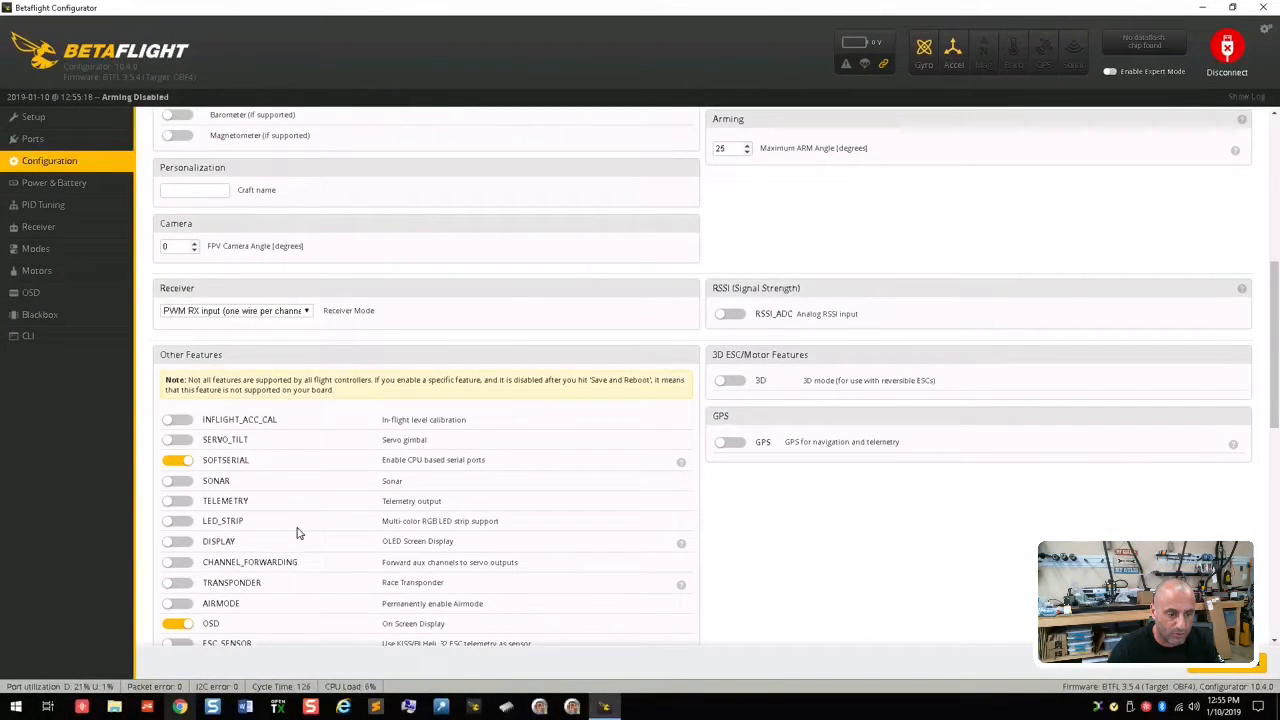
scroll(297, 533, down, 1)
click(179, 434)
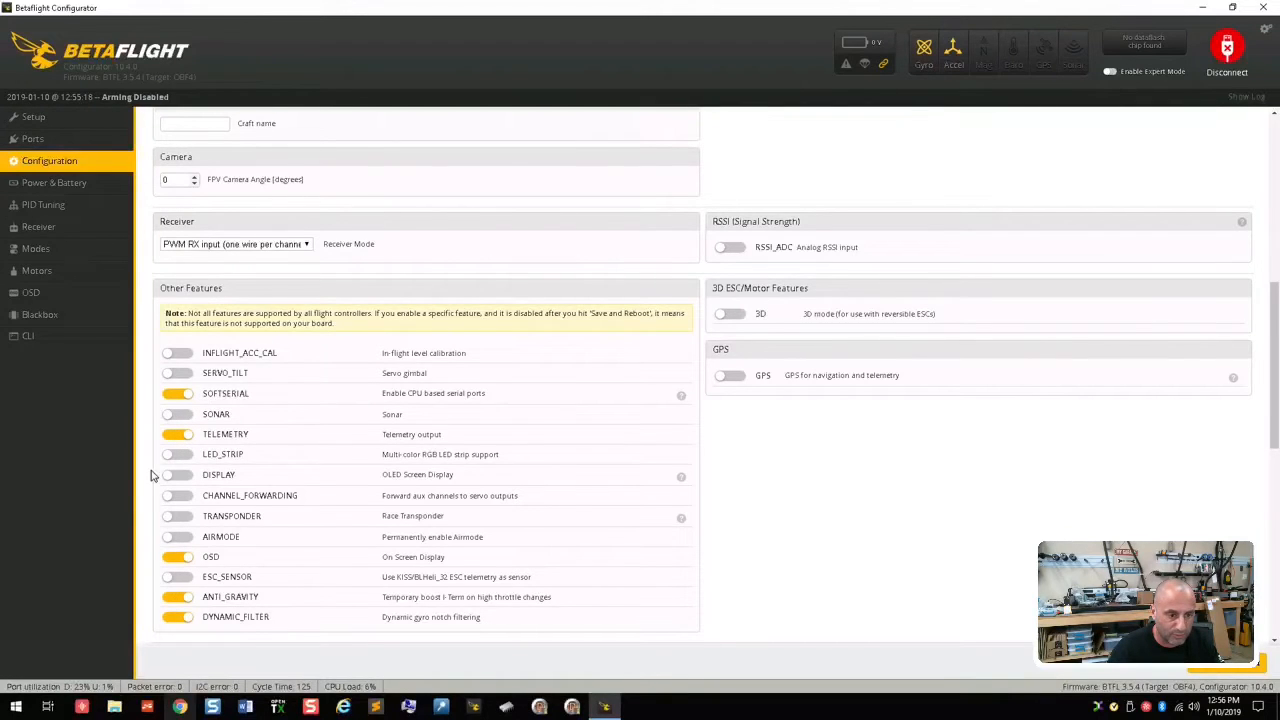
click(1222, 670)
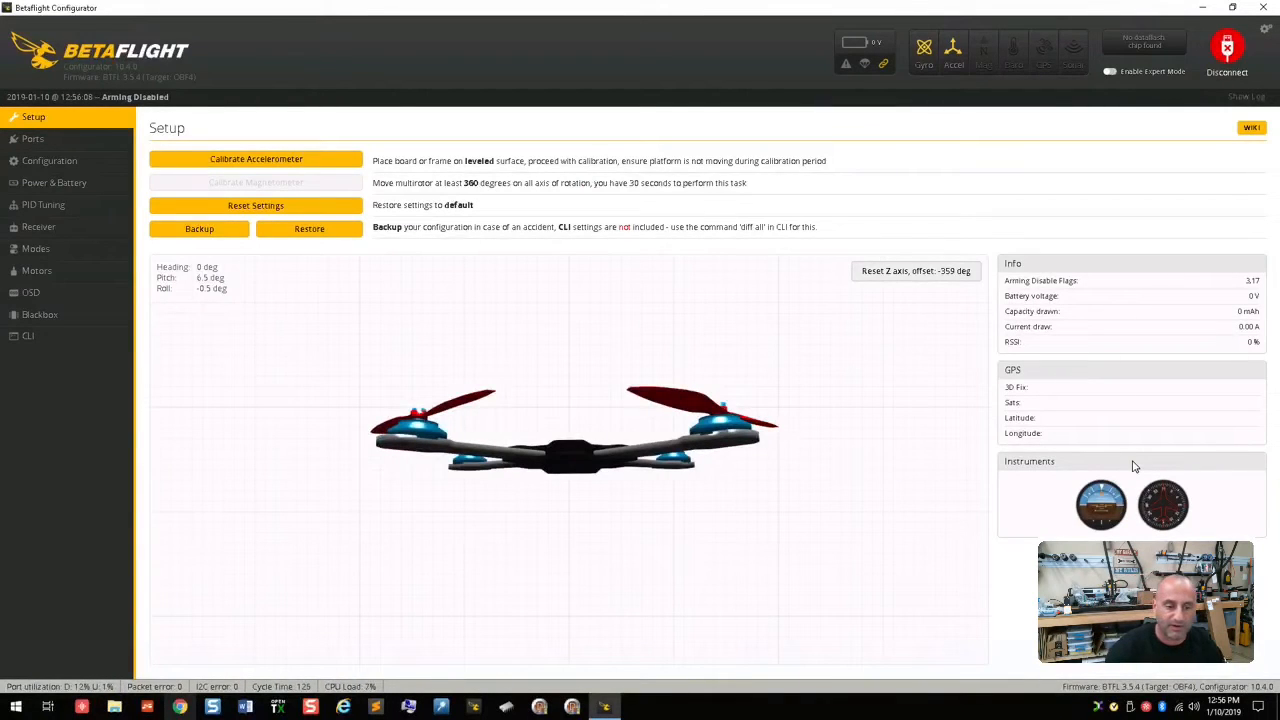
Step: Check the serial ports again and list the board's pin assignments with the resource command in the CLI
click(70, 144)
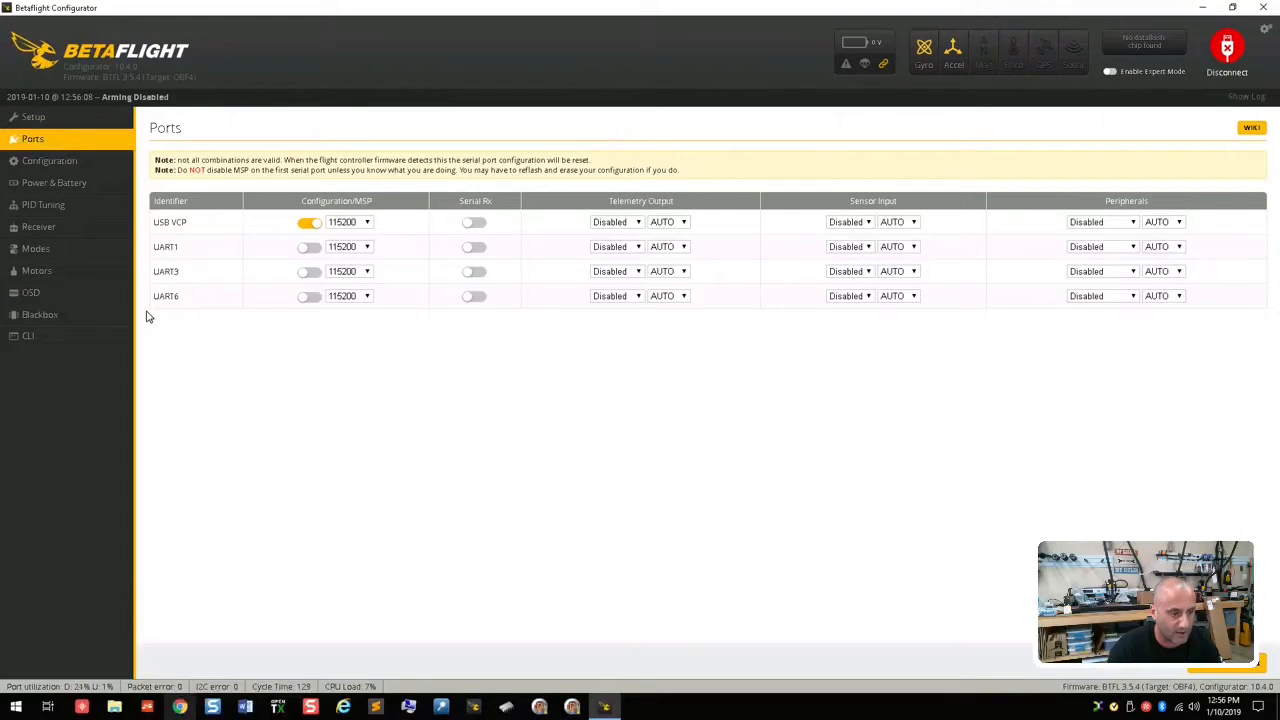
click(80, 358)
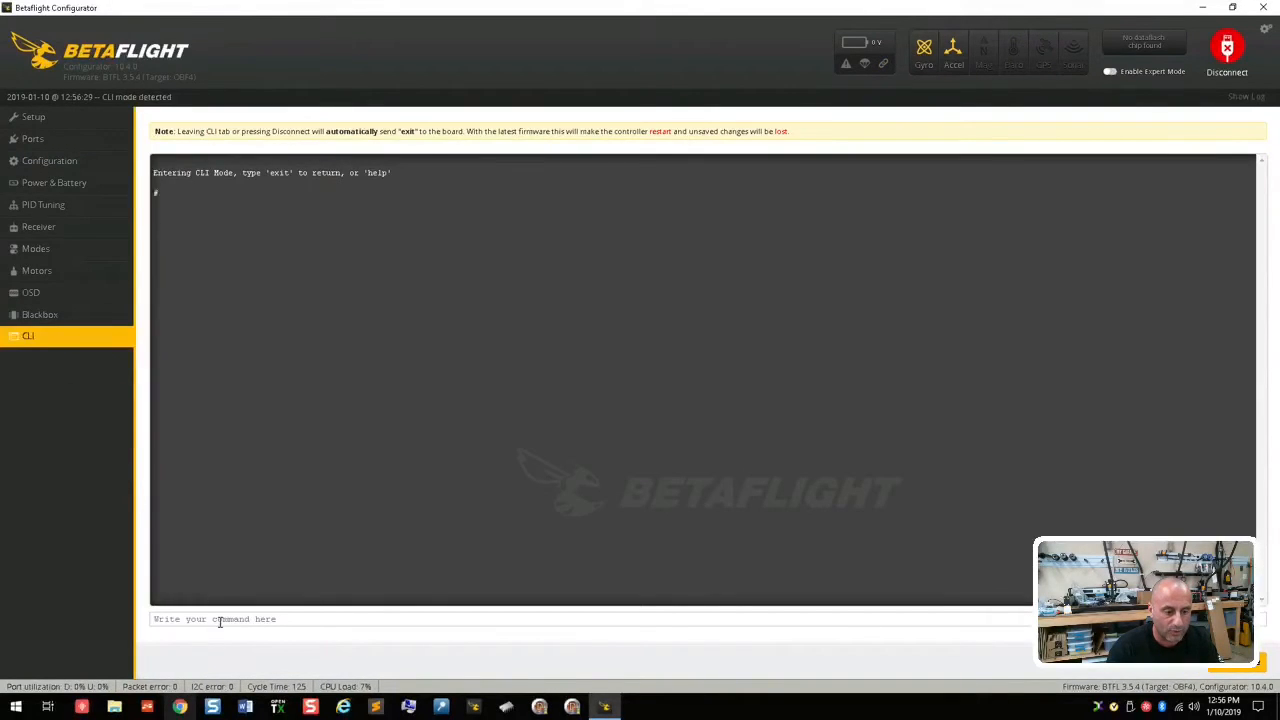
text(re)
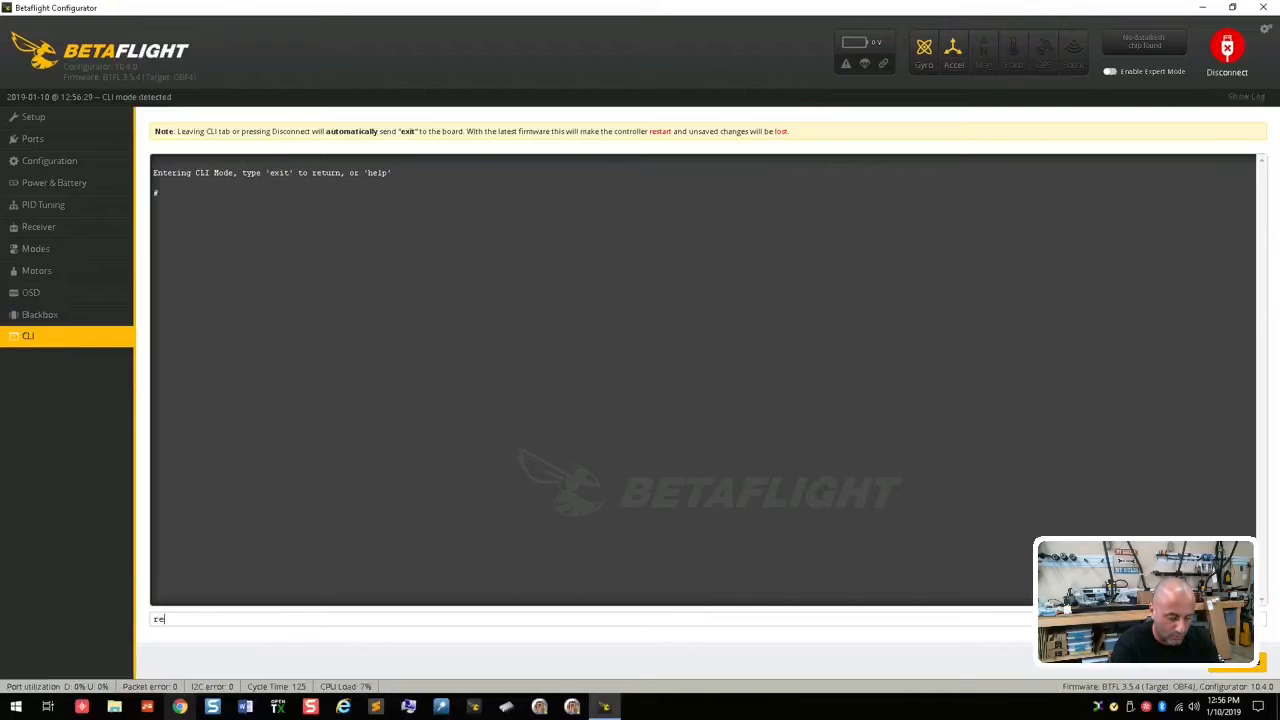
text(source)
key(Return)
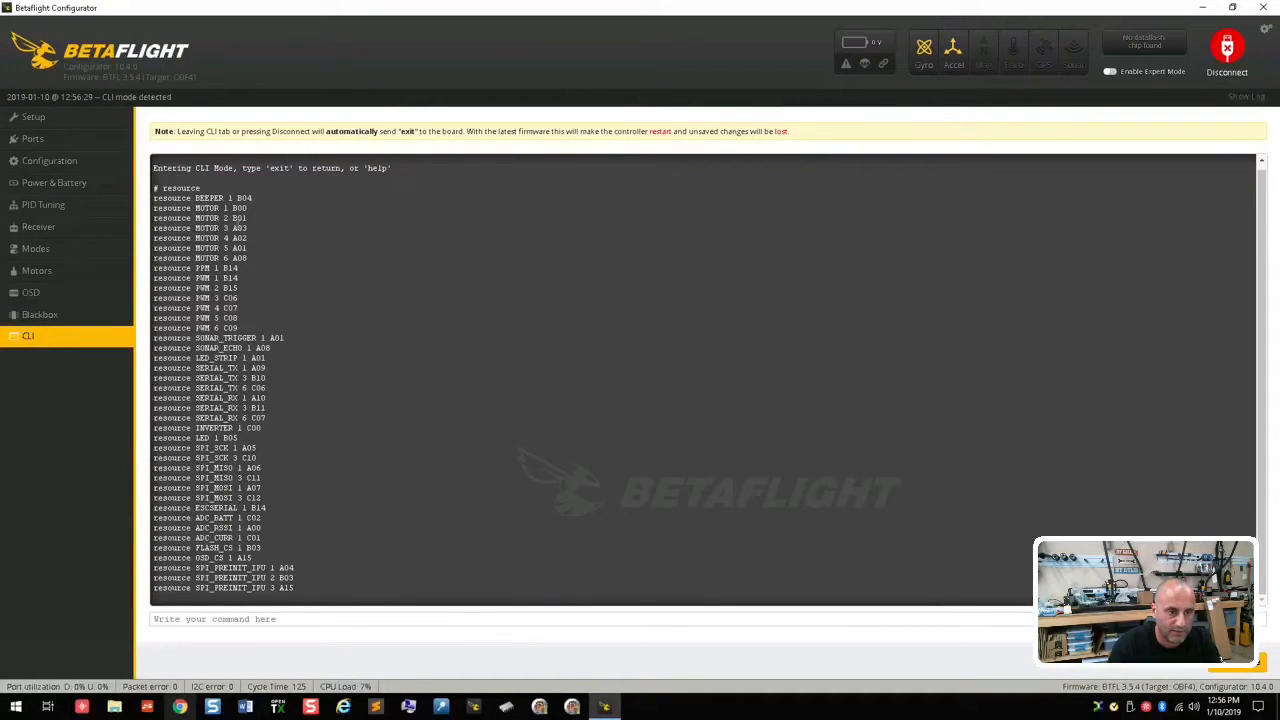
Step: Highlight the full resource listing and single out the LED_STRIP 1 A01 line
drag(155, 198, 312, 591)
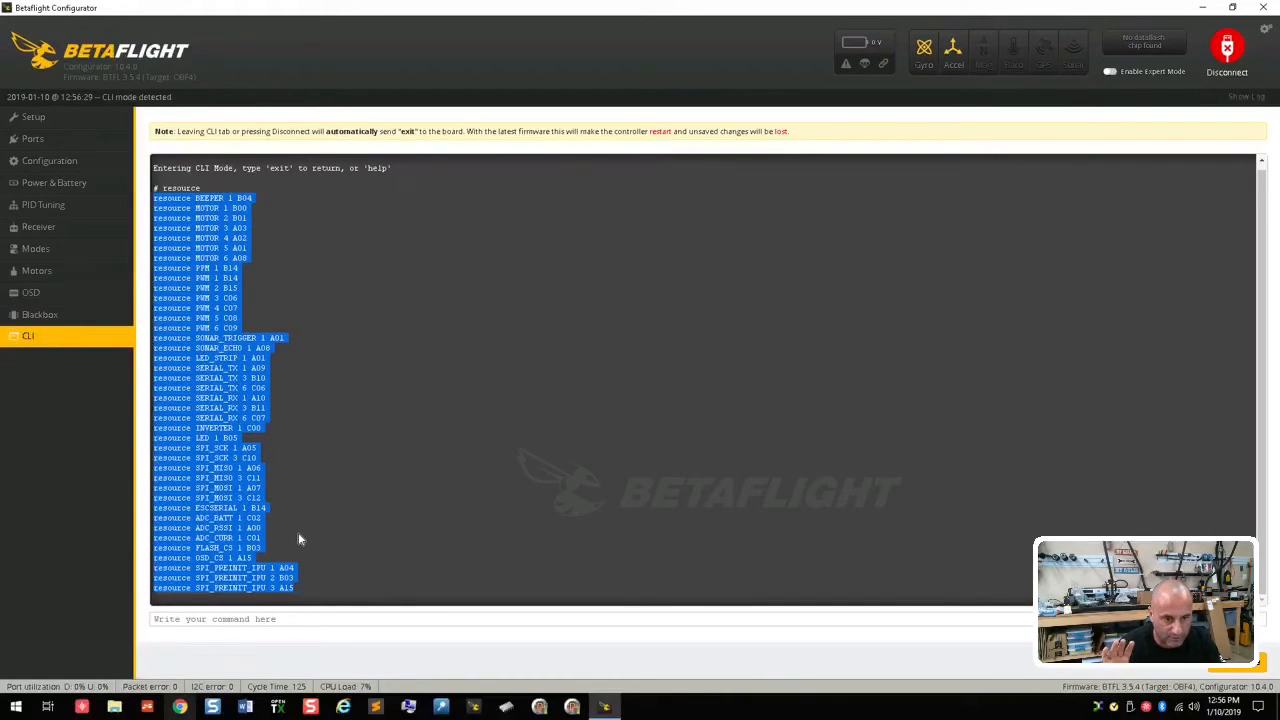
click(268, 368)
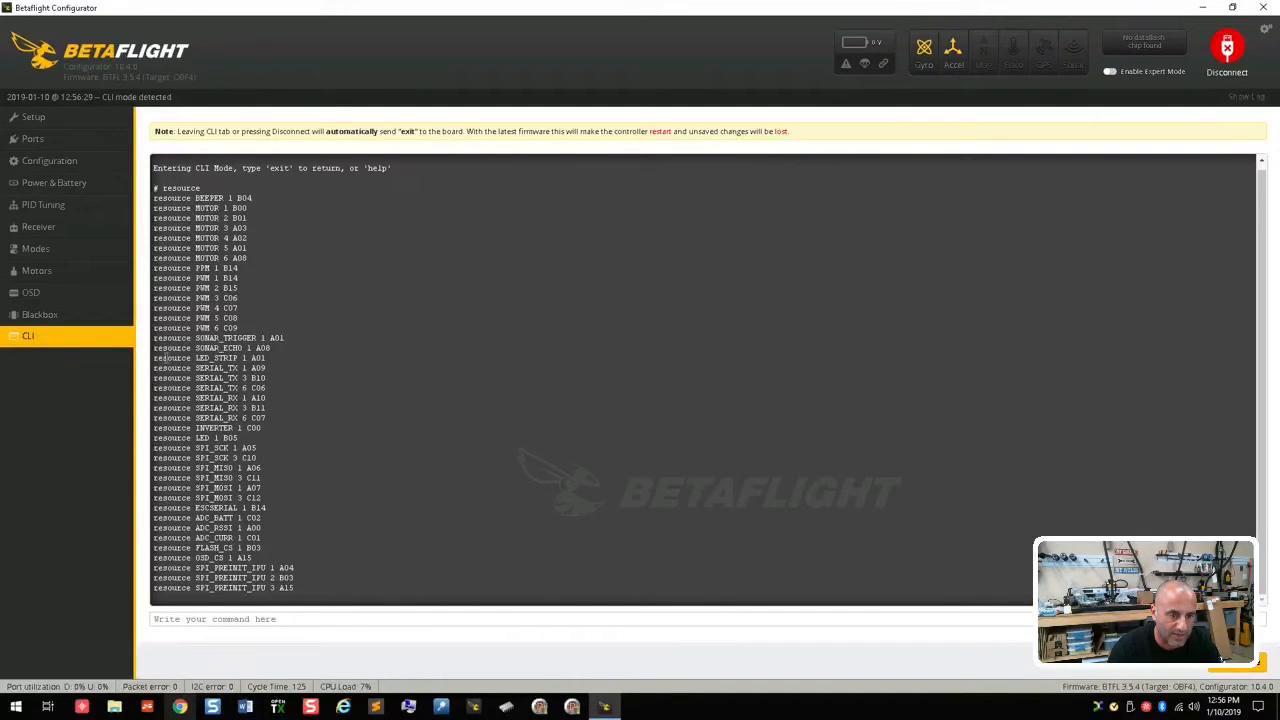
drag(155, 357, 275, 364)
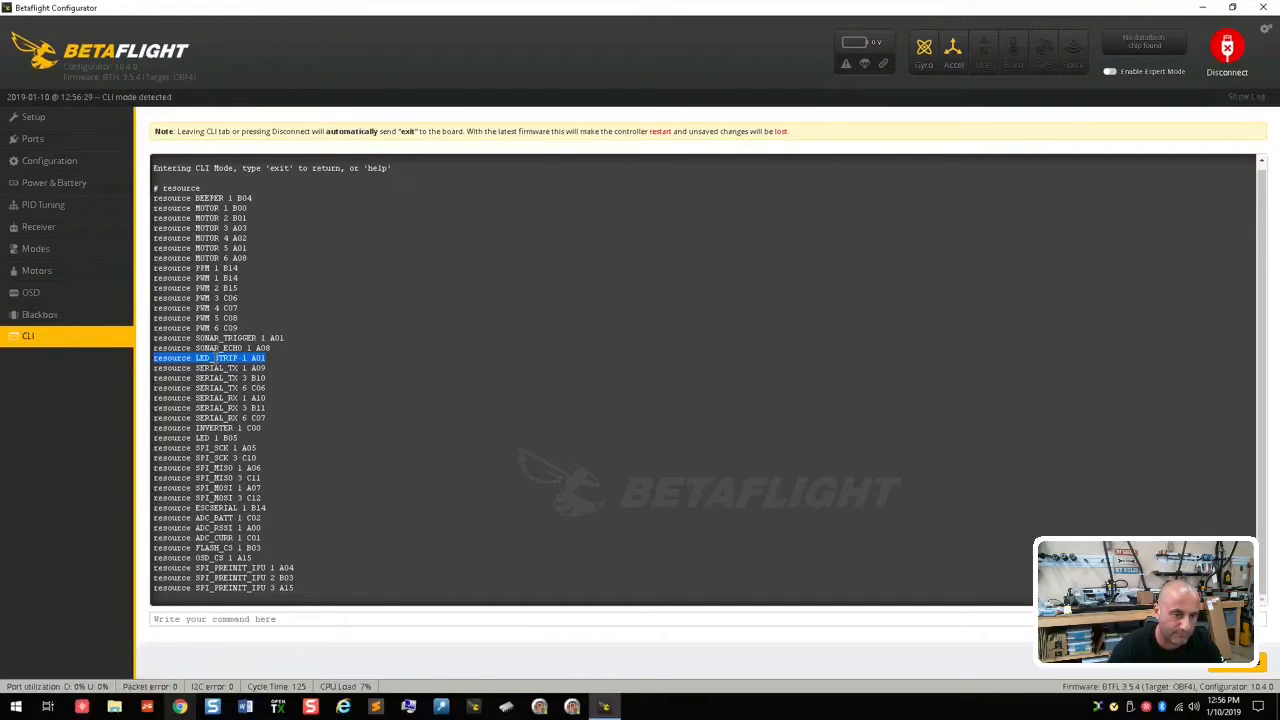
drag(281, 363, 154, 360)
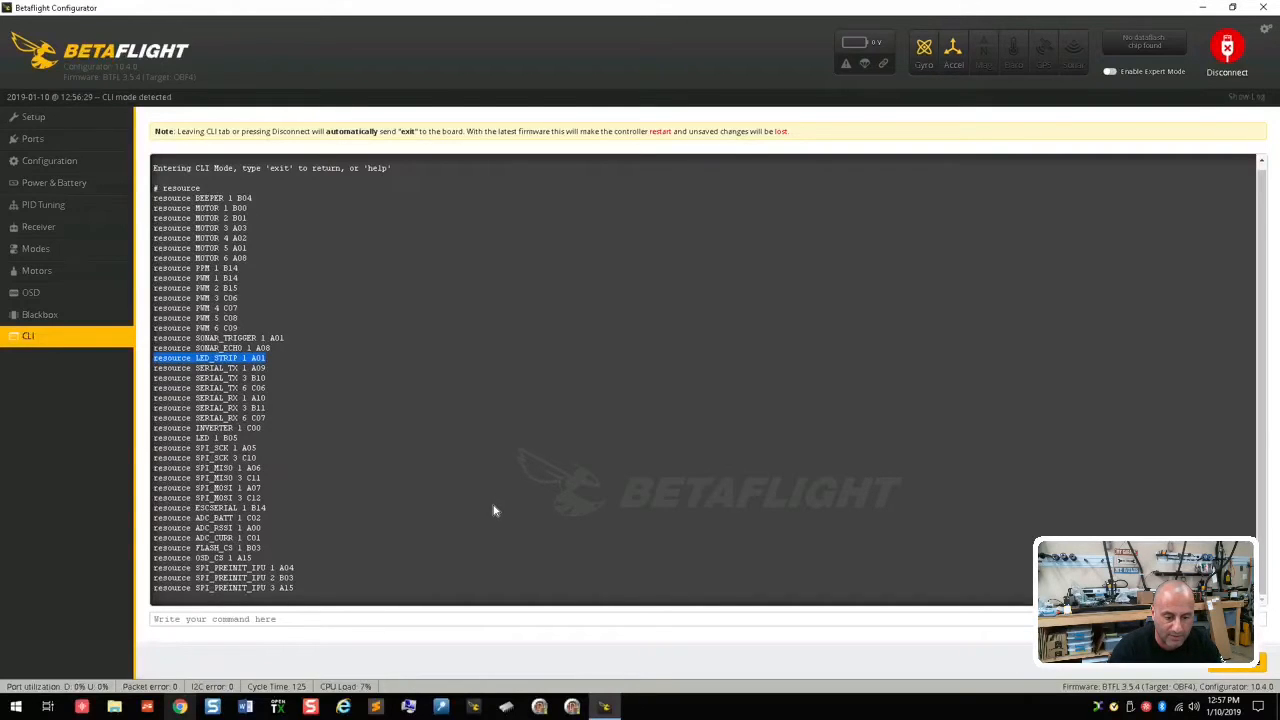
Step: Switch to Sublime Text and create a new blank file
click(379, 709)
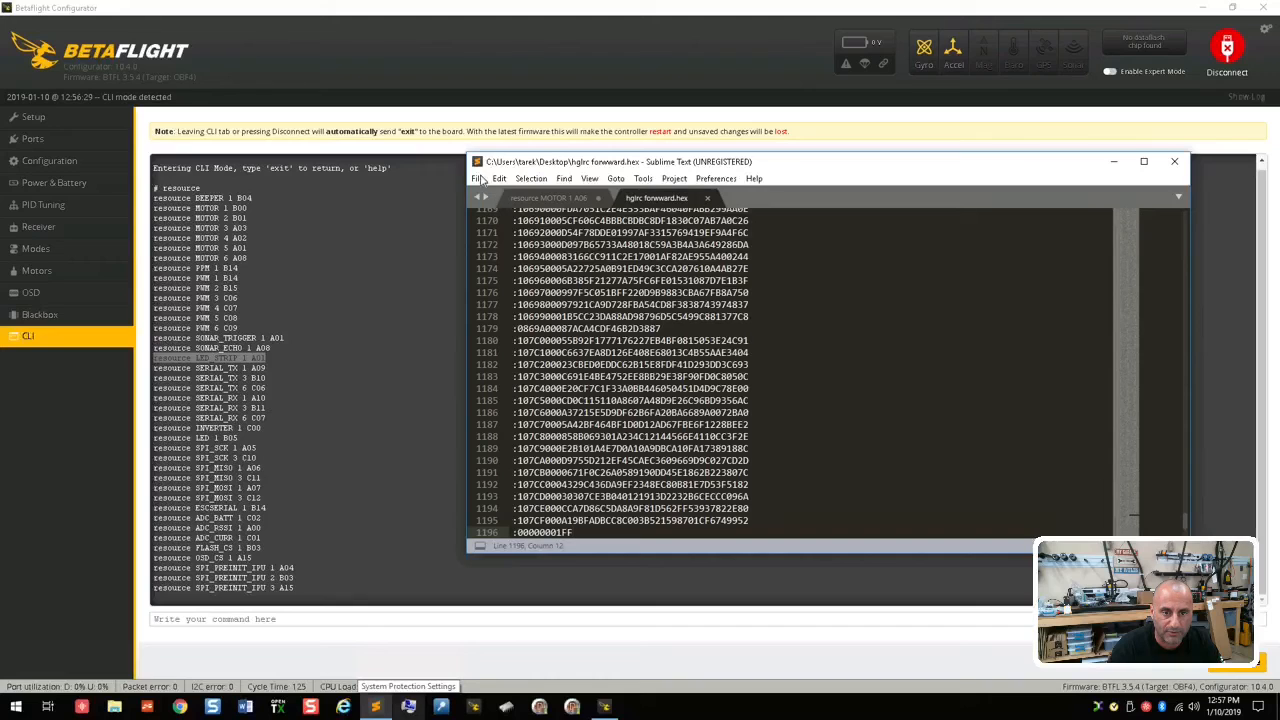
click(478, 178)
click(485, 197)
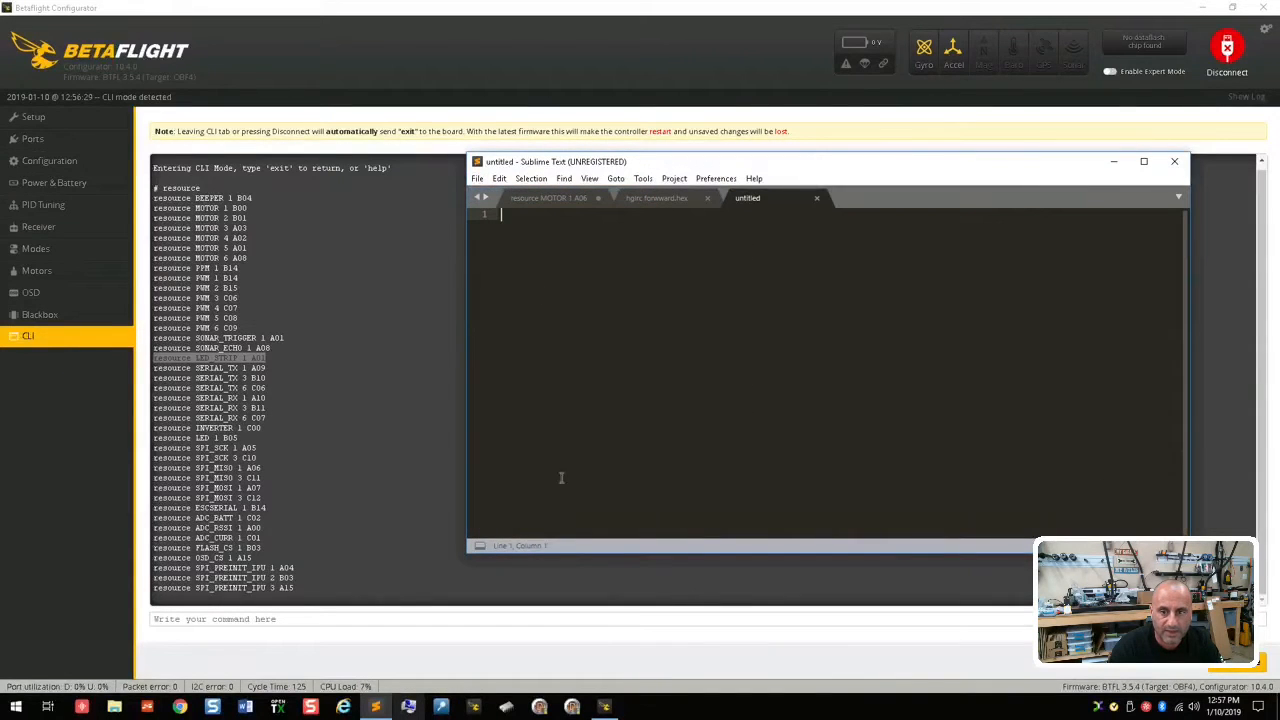
Step: Copy the full resource listing from the Betaflight CLI and paste it into the blank Sublime Text file
click(213, 226)
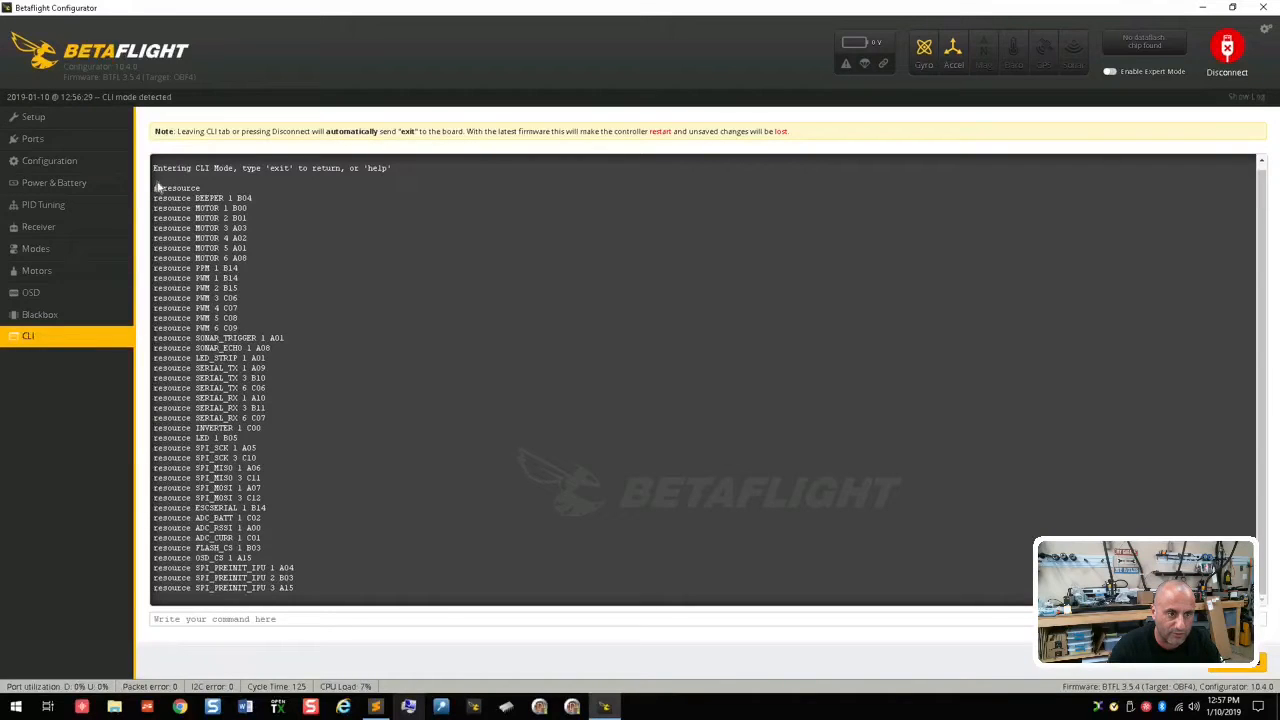
drag(155, 187, 290, 636)
right_click(213, 358)
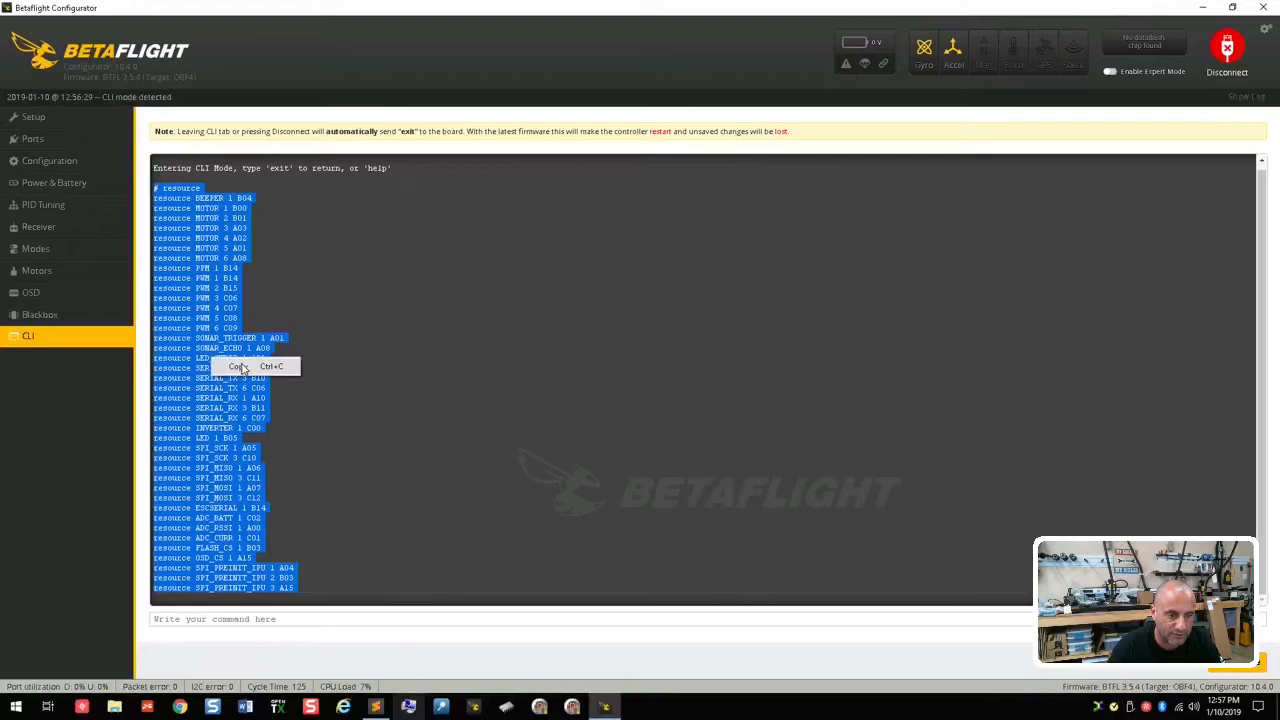
click(240, 367)
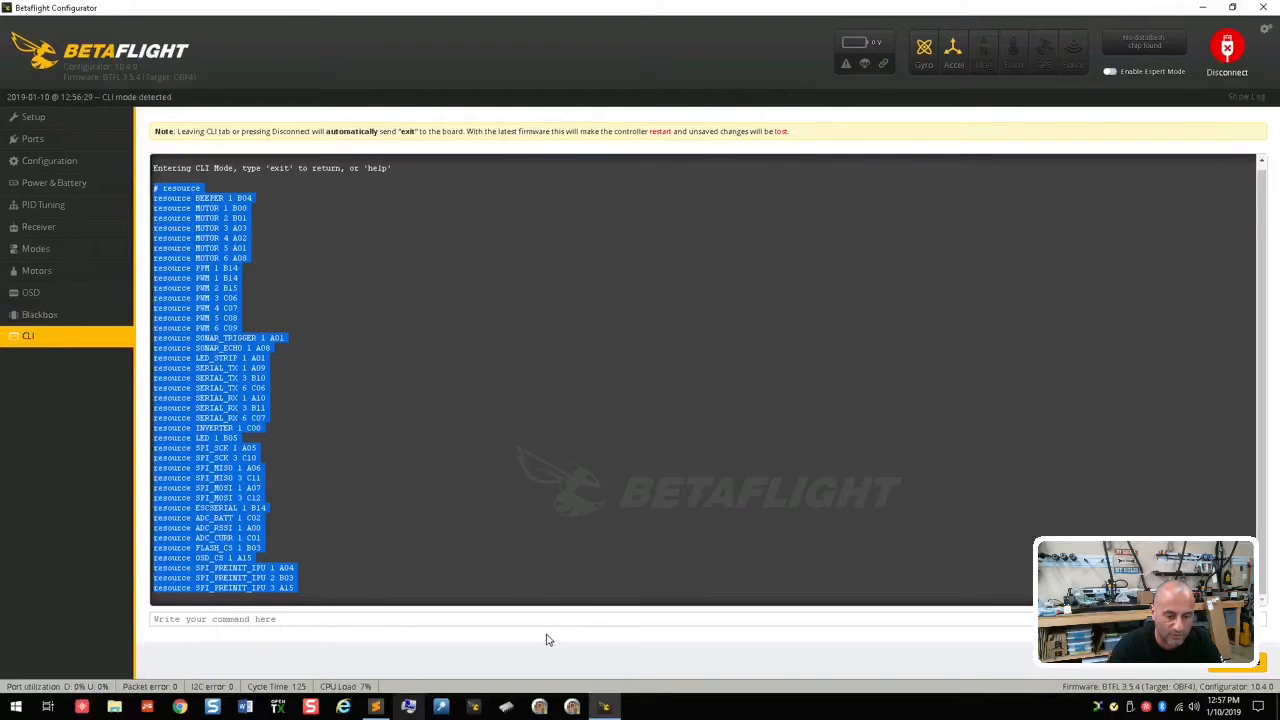
click(375, 706)
key(ctrl+v)
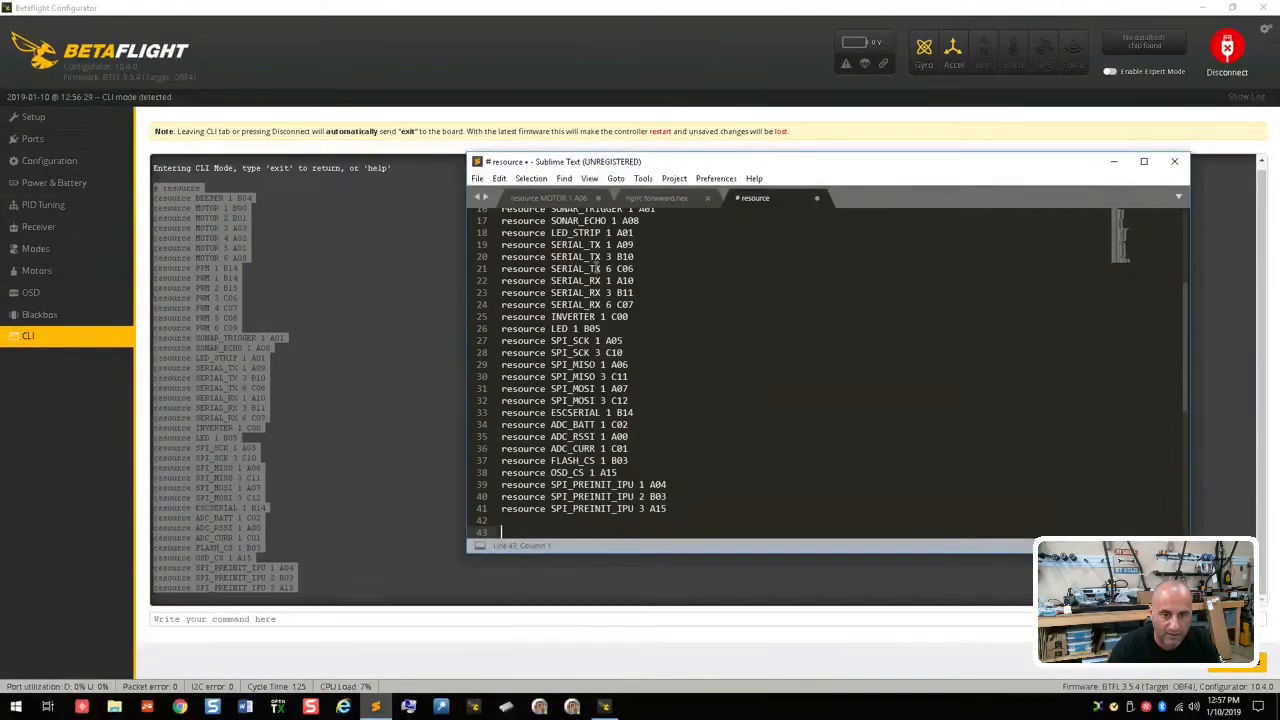
scroll(607, 328, up, 5)
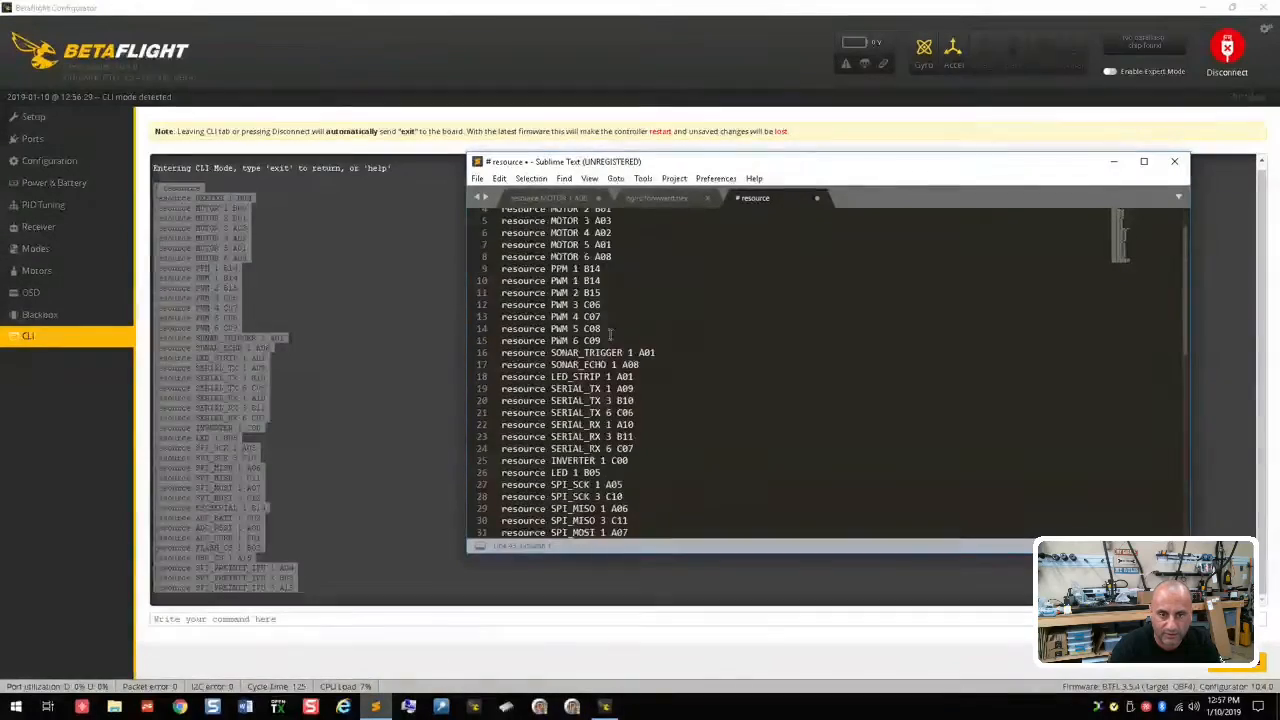
Step: Move the Sublime Text window aside and highlight the A01 entries for LED_STRIP 1, SONAR_TRIGGER 1 and MOTOR 5
drag(735, 165, 803, 106)
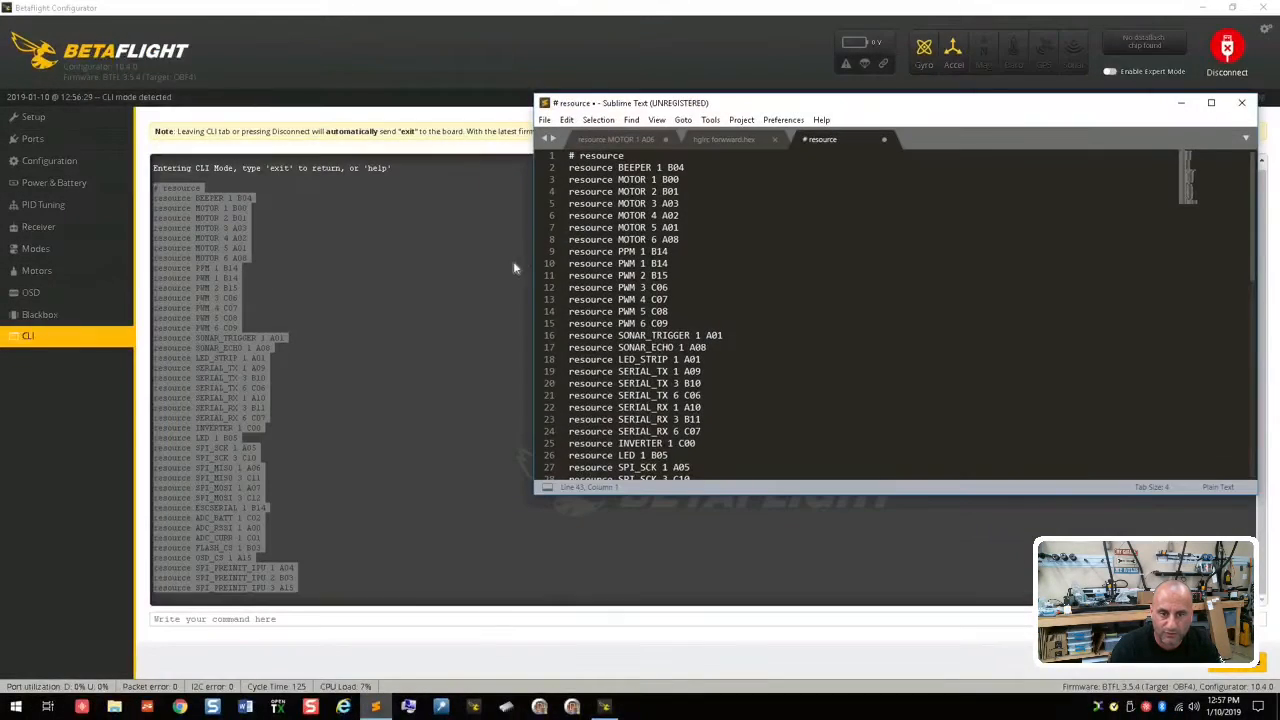
drag(630, 97, 860, 143)
click(924, 261)
drag(922, 395, 789, 395)
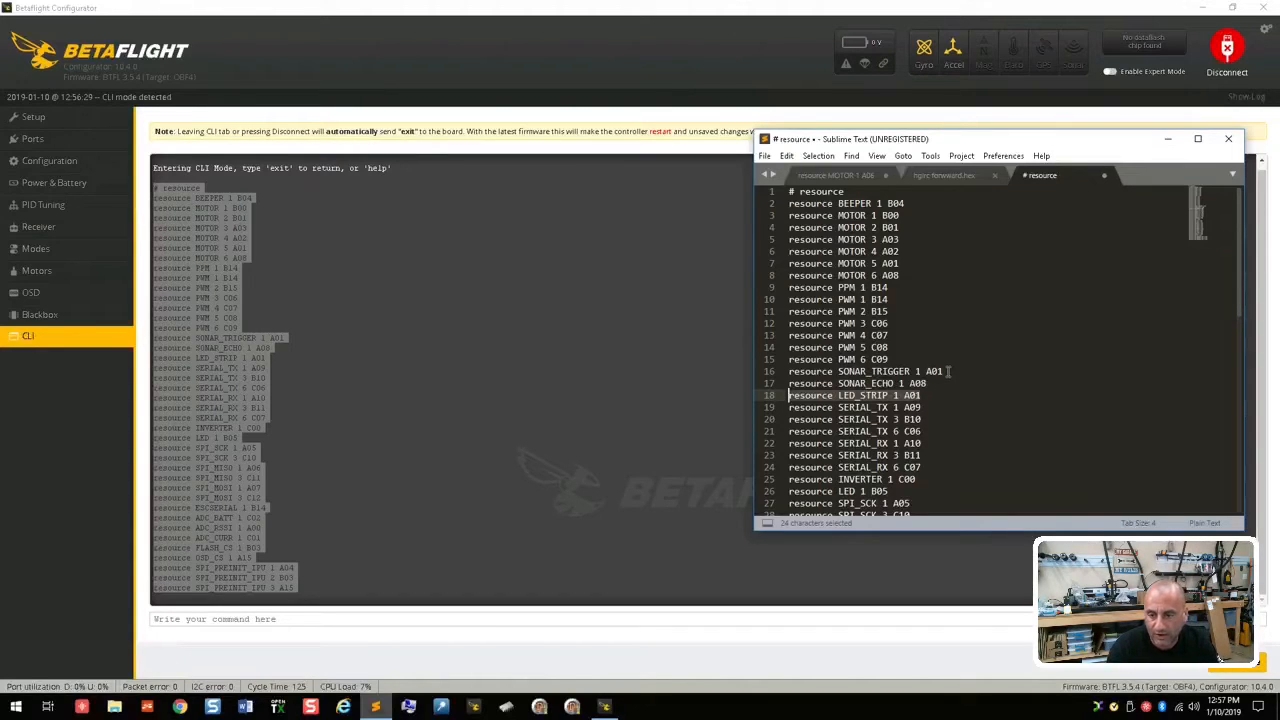
drag(946, 371, 805, 371)
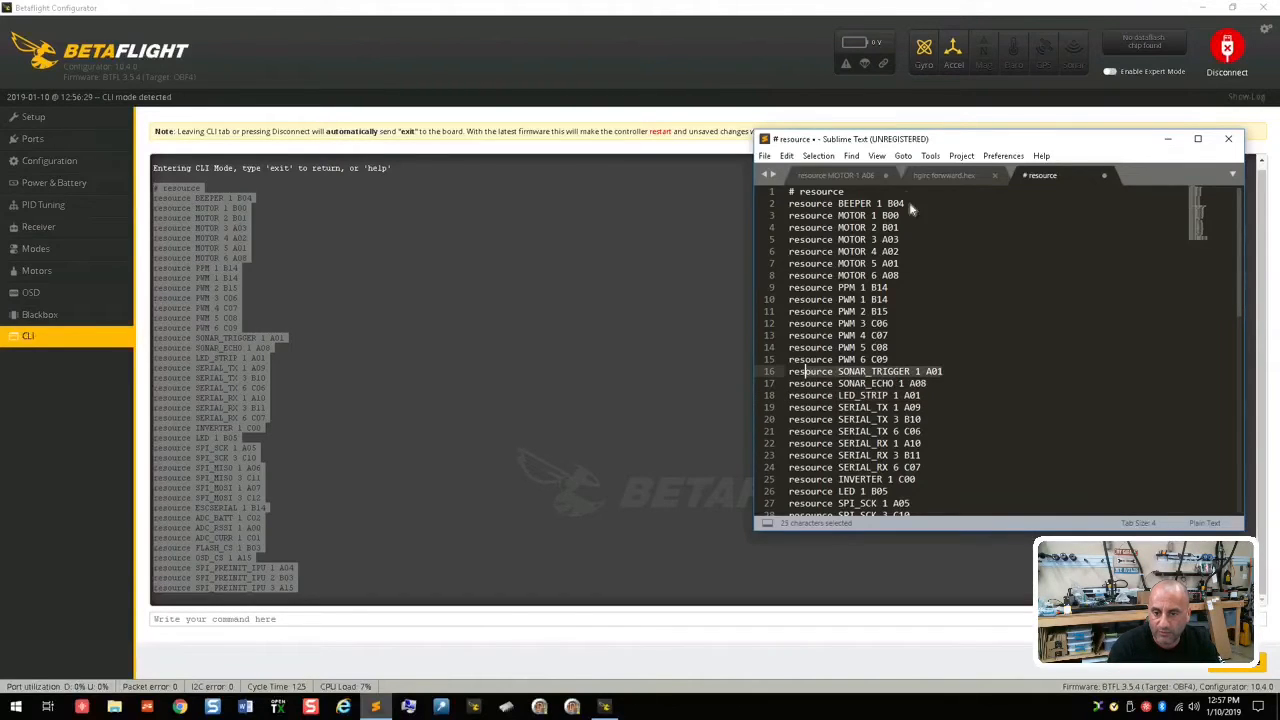
drag(905, 264, 801, 264)
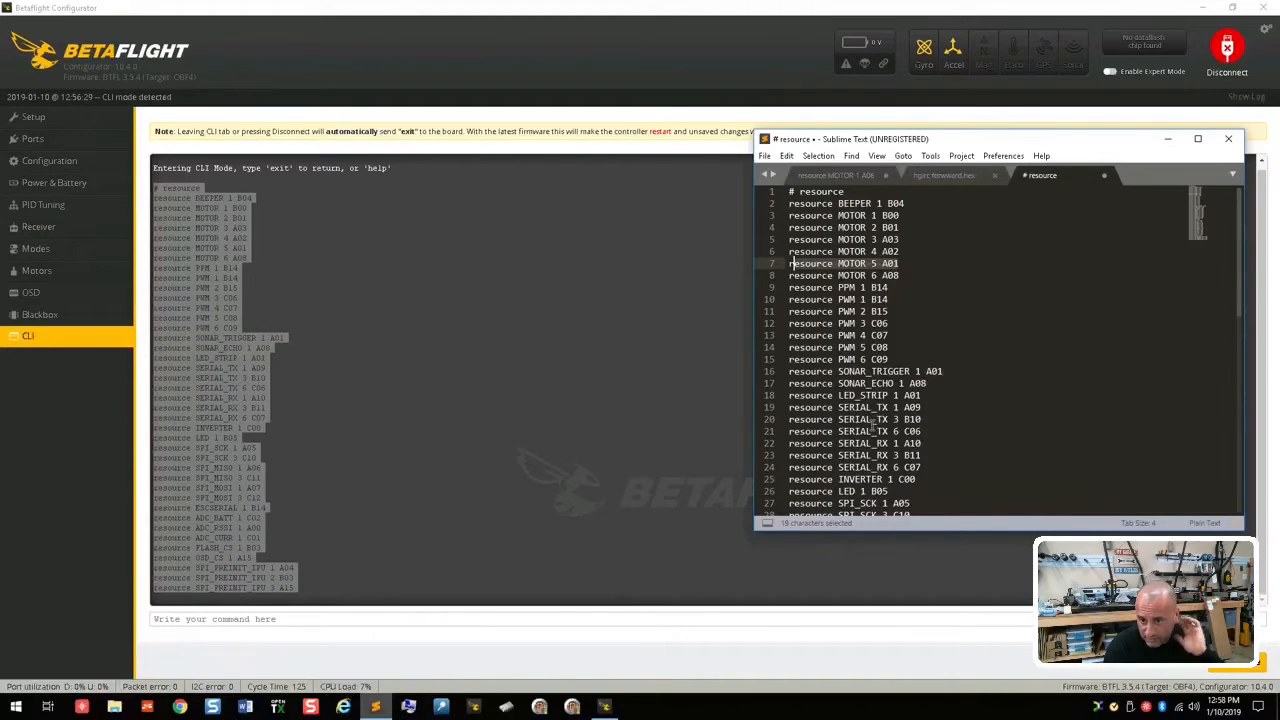
Step: Switch back to Betaflight and free the LED strip's pin with the CLI command resource led_strip none
click(352, 619)
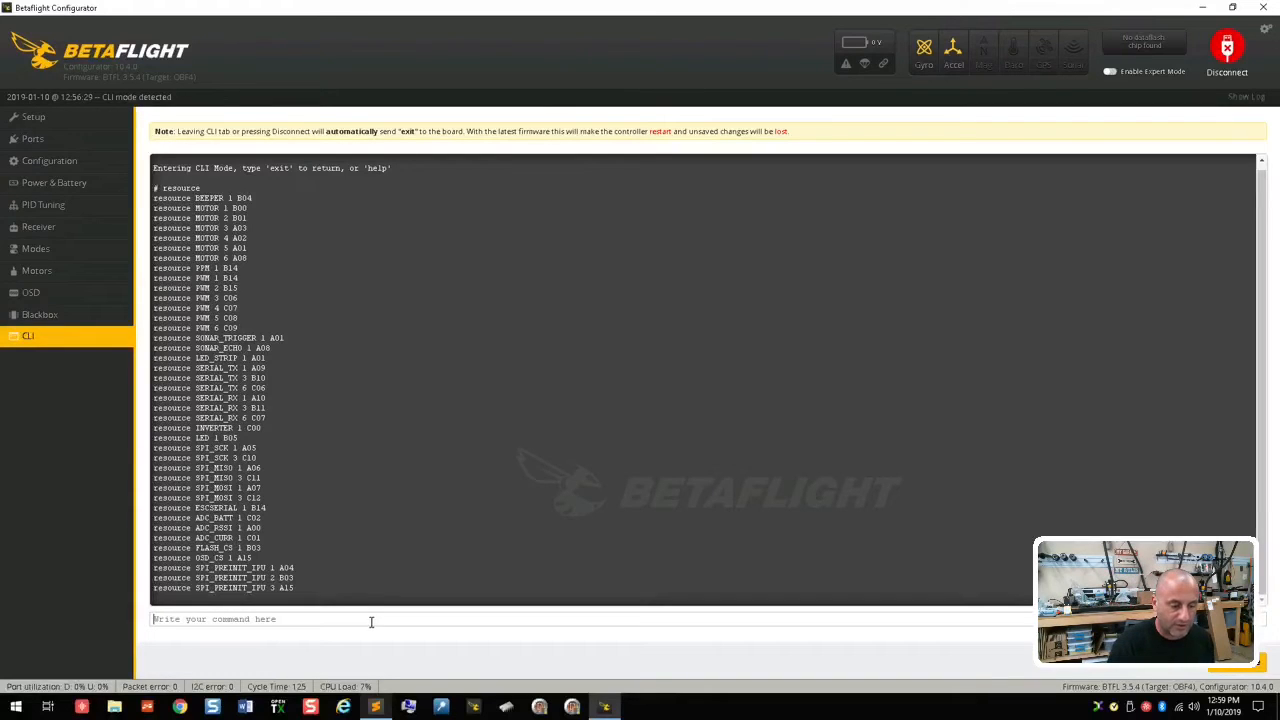
drag(292, 362, 163, 367)
click(180, 621)
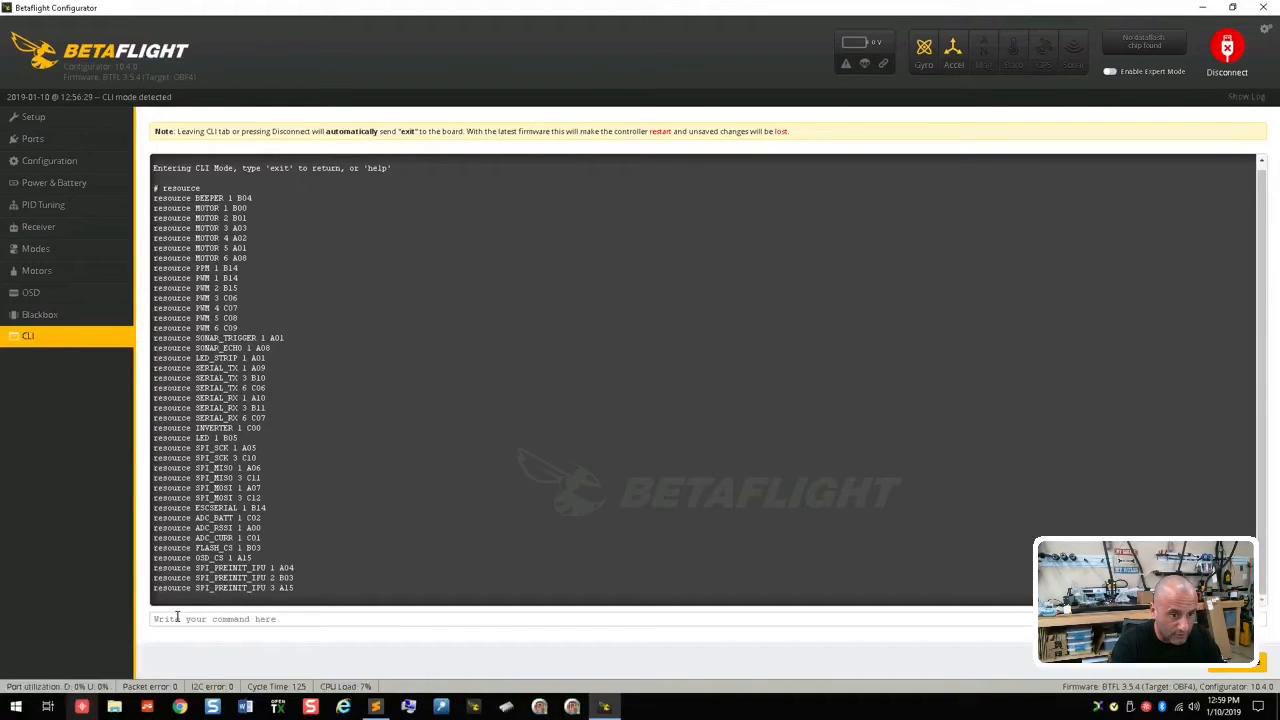
text(resou)
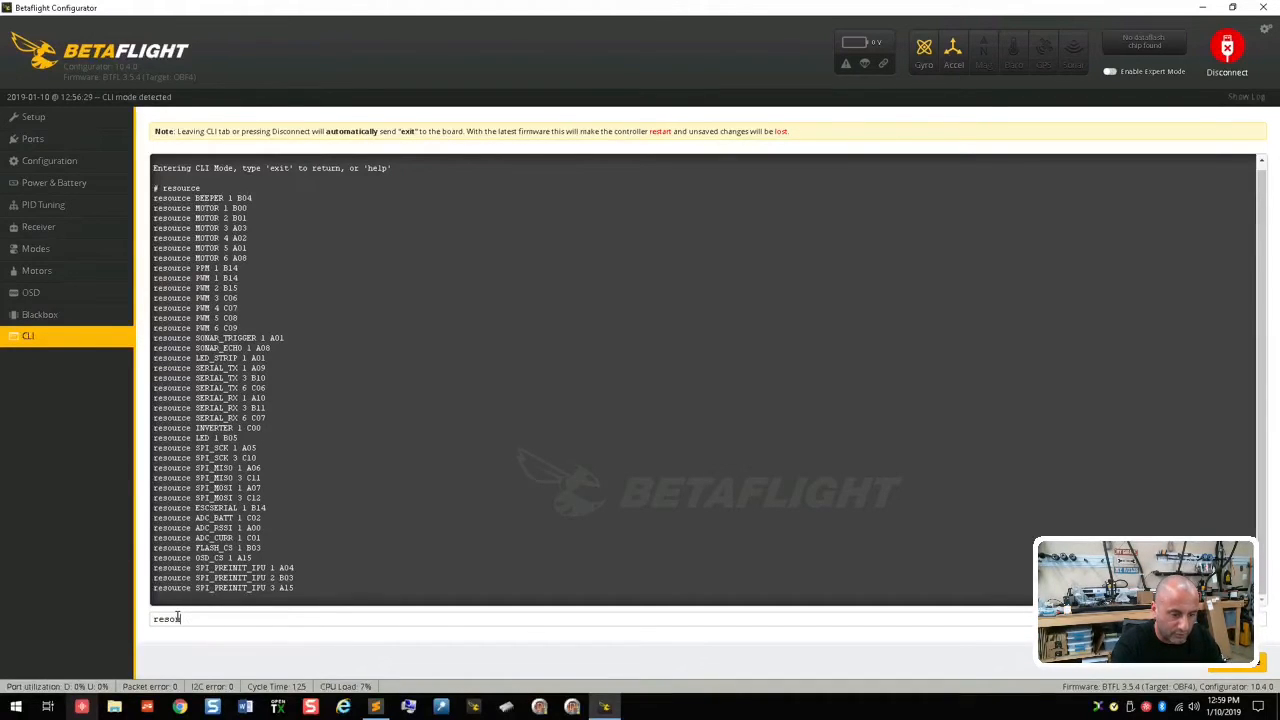
text(rc)
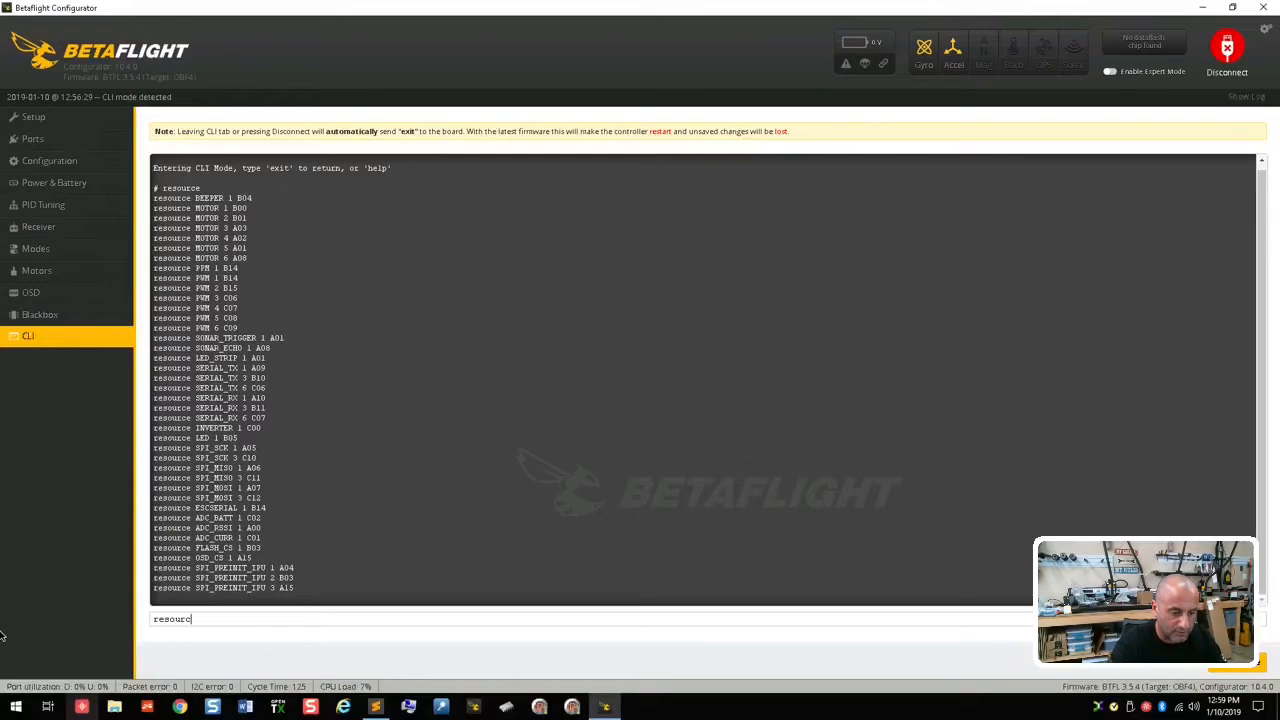
text(e led_strip none)
key(Return)
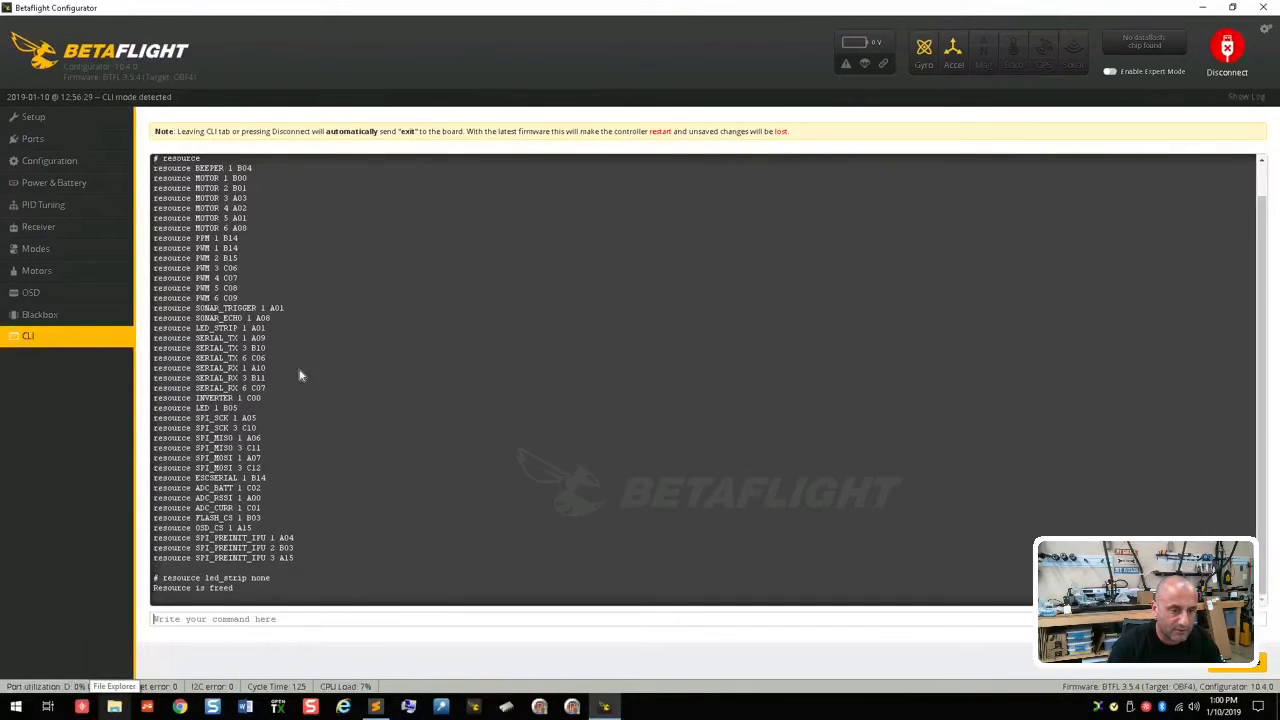
Step: Check the other entries sharing pin A01 and free the sonar trigger with resource sonar_trigger 1 none
drag(294, 311, 158, 311)
click(158, 311)
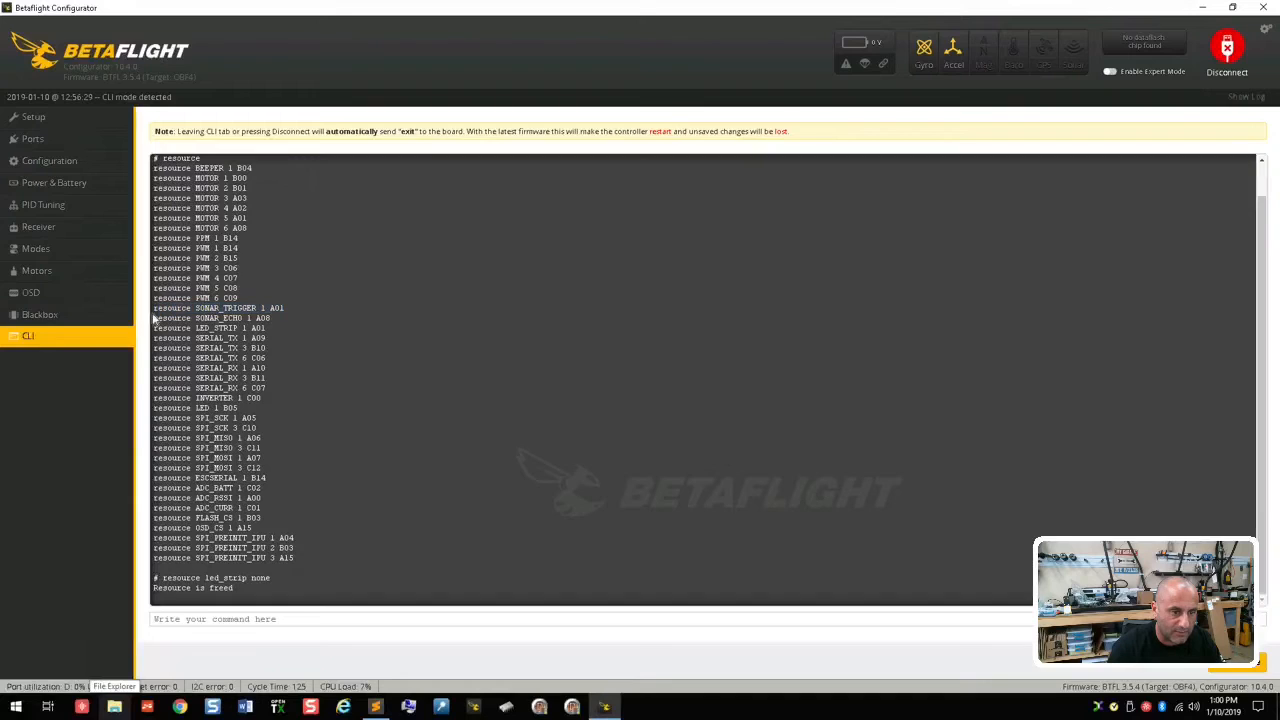
drag(248, 218, 152, 218)
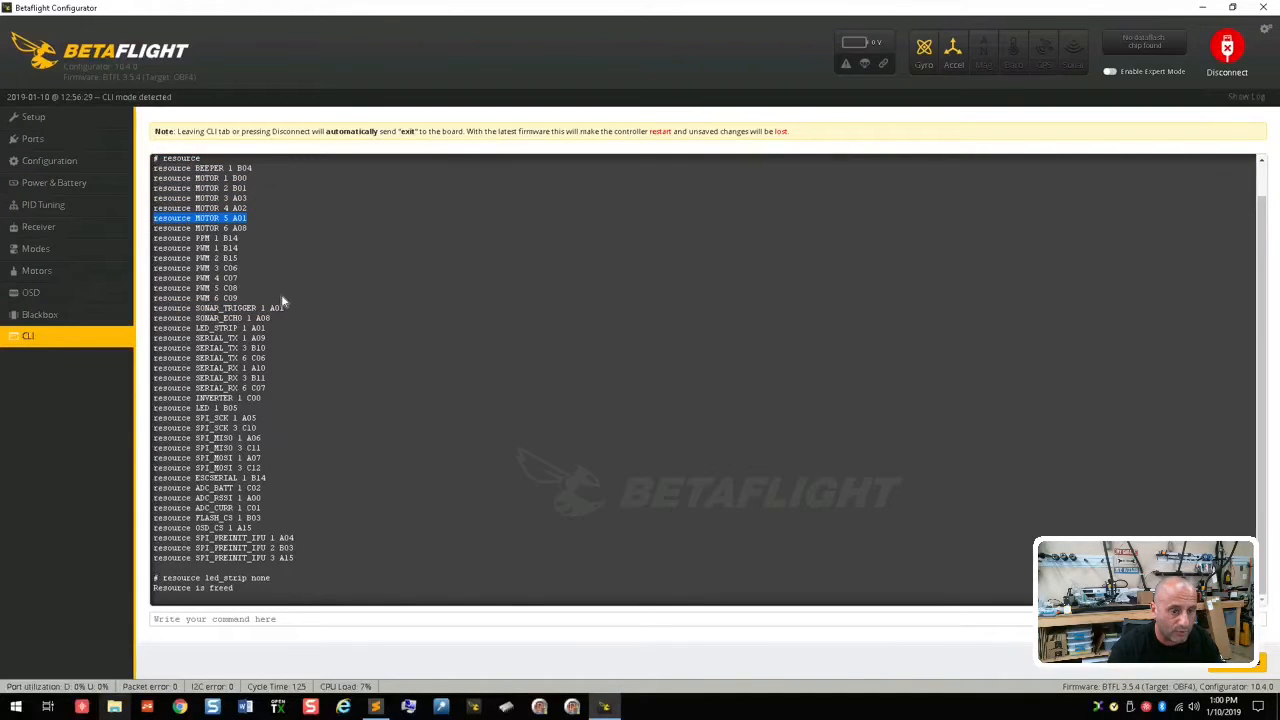
click(211, 621)
text(resou)
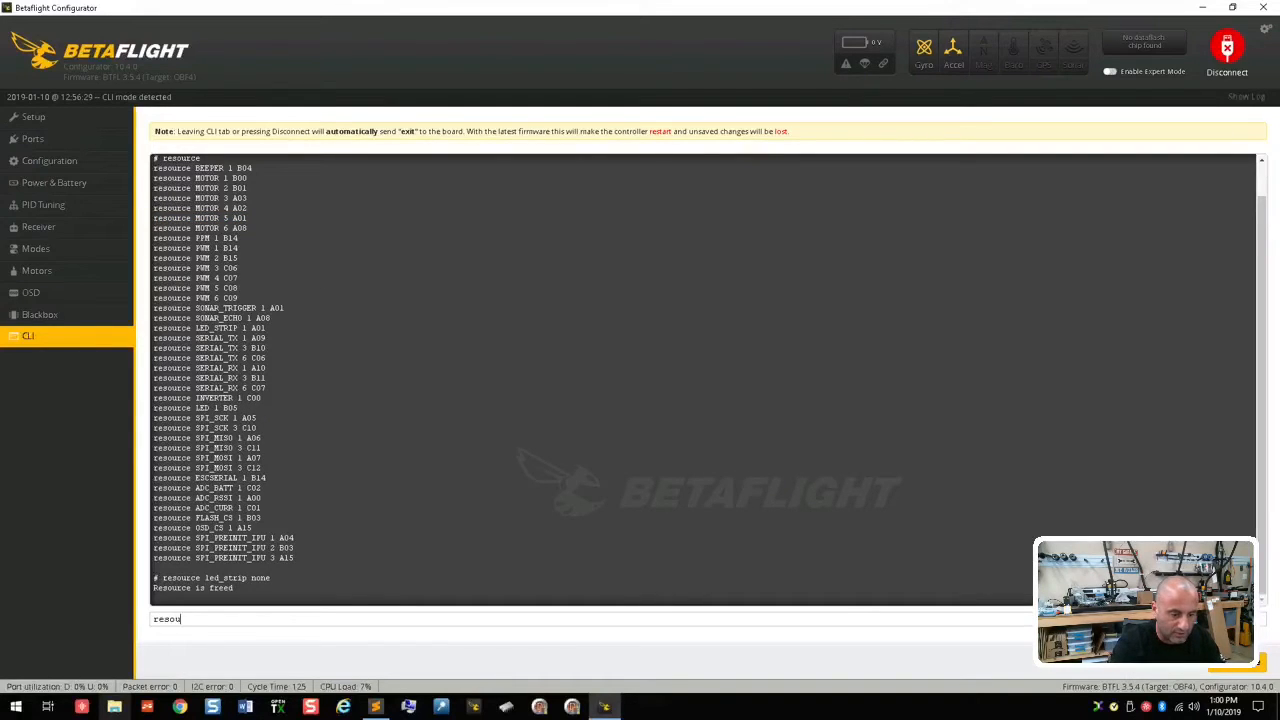
text(rce so)
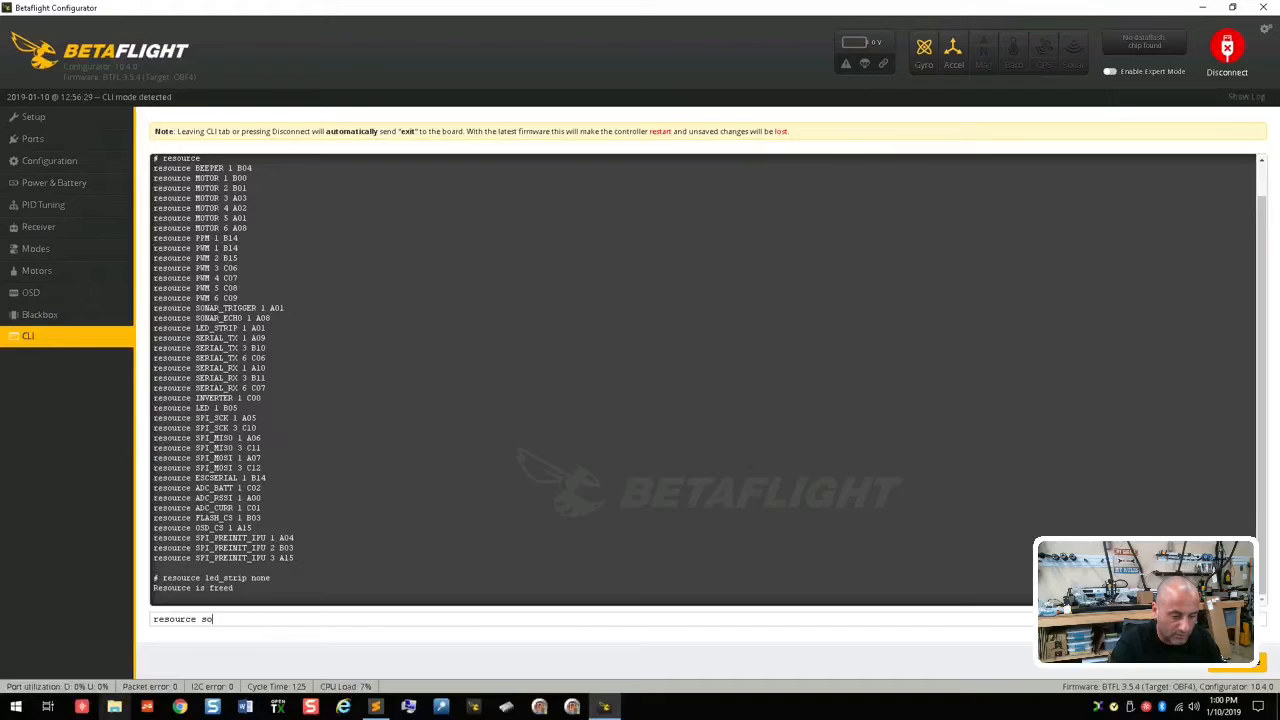
text(nar_t)
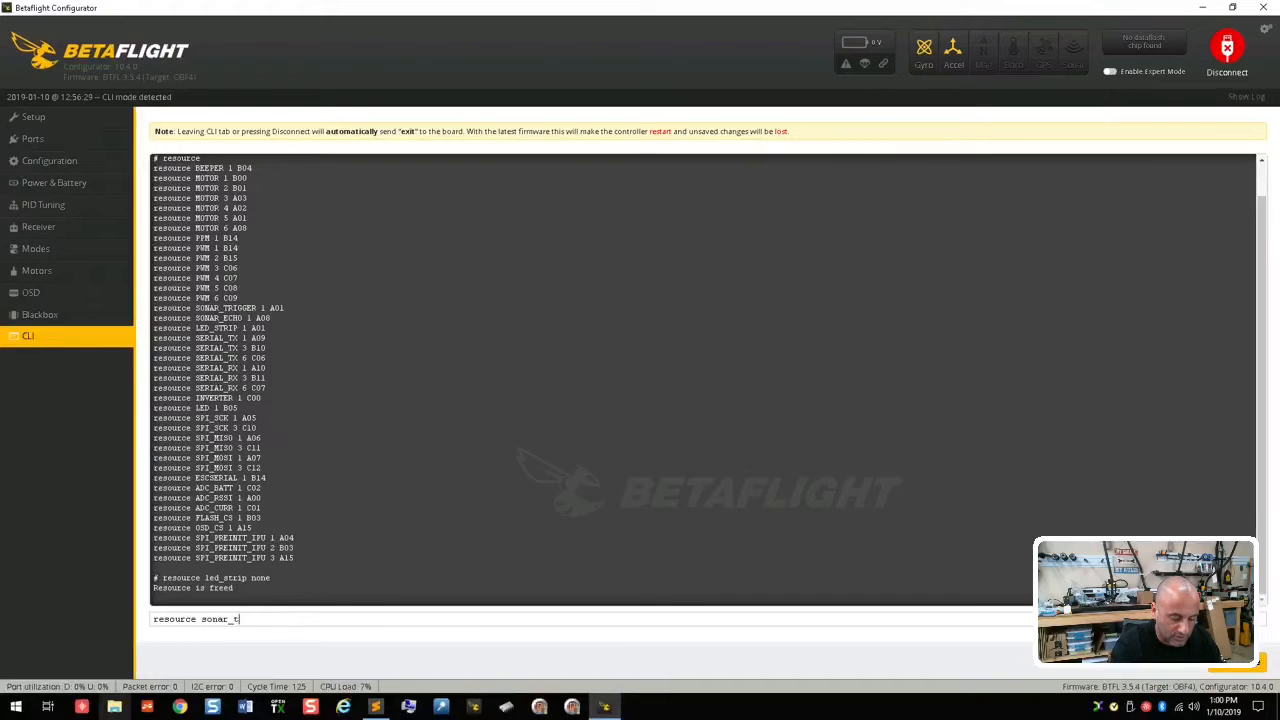
text(rigger 1 none)
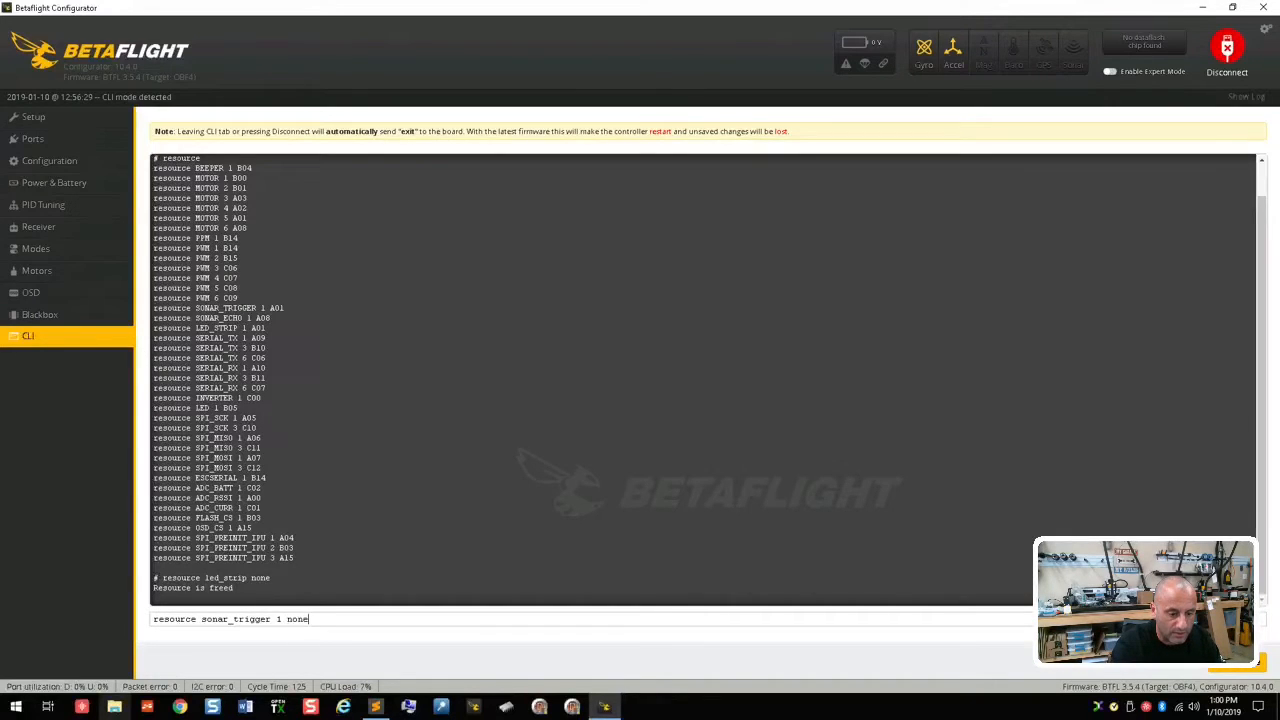
key(Return)
Step: Free motor 5 with resource motor 5 none and save the CLI changes to the board
text(resource motor 5 none)
key(Return)
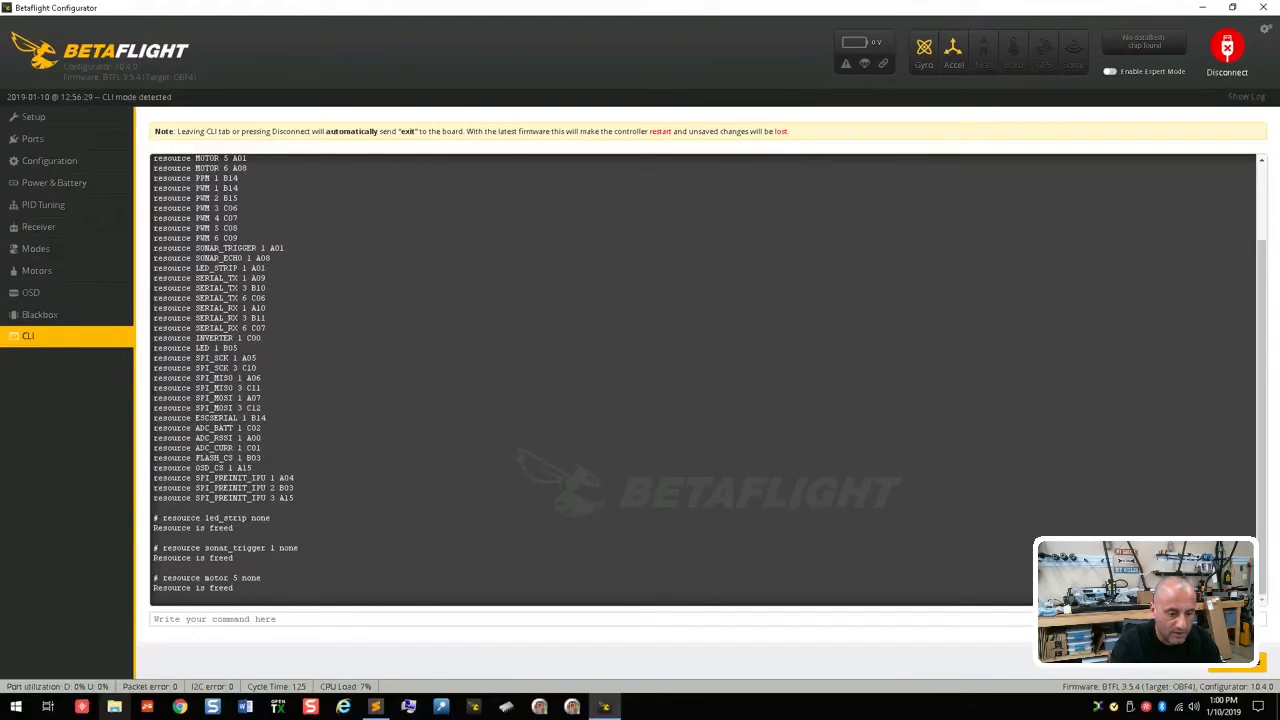
text(save')
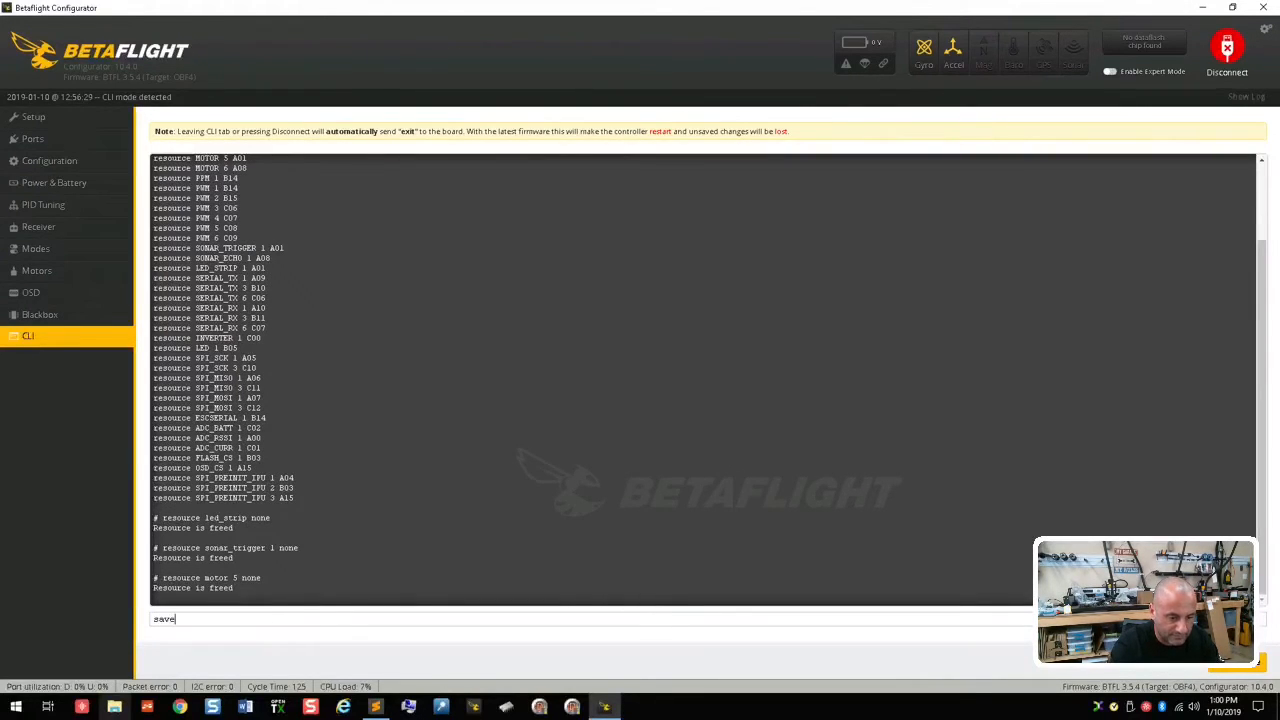
key(Return)
text(save)
key(Return)
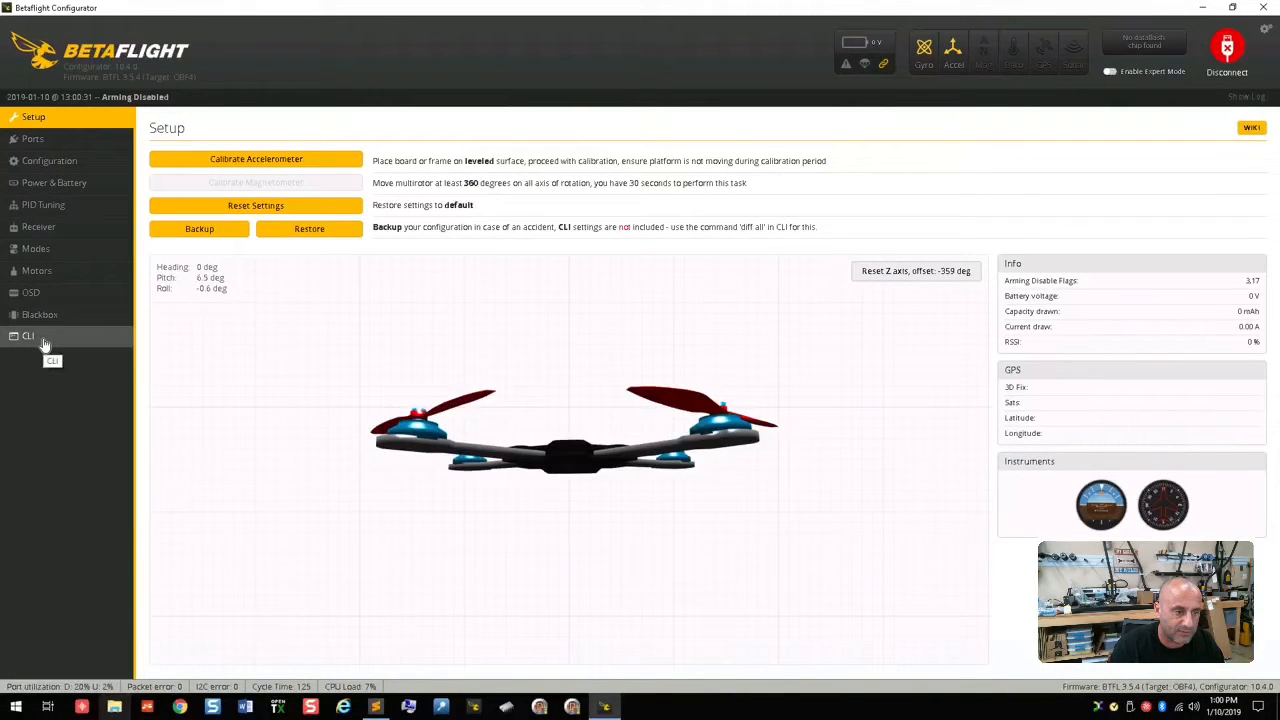
Step: List the board's resources again in the CLI and compare them with the original listing in Sublime Text
click(44, 342)
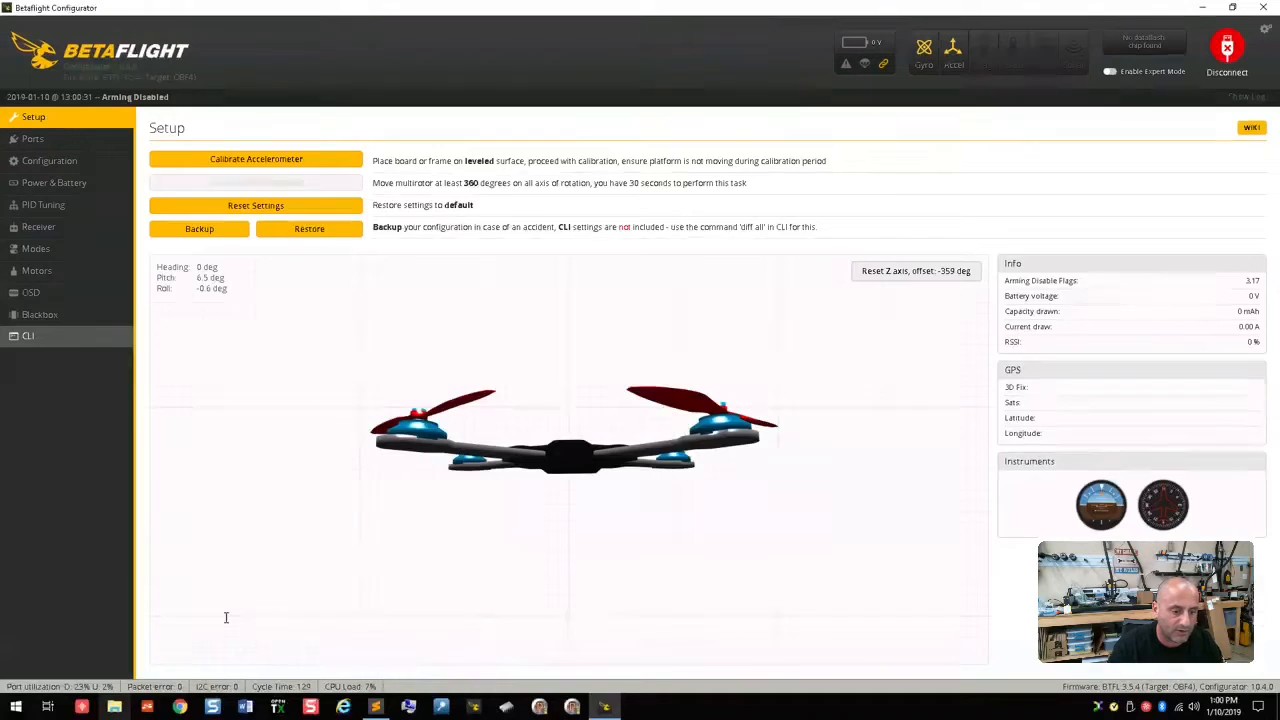
text(resource)
key(Return)
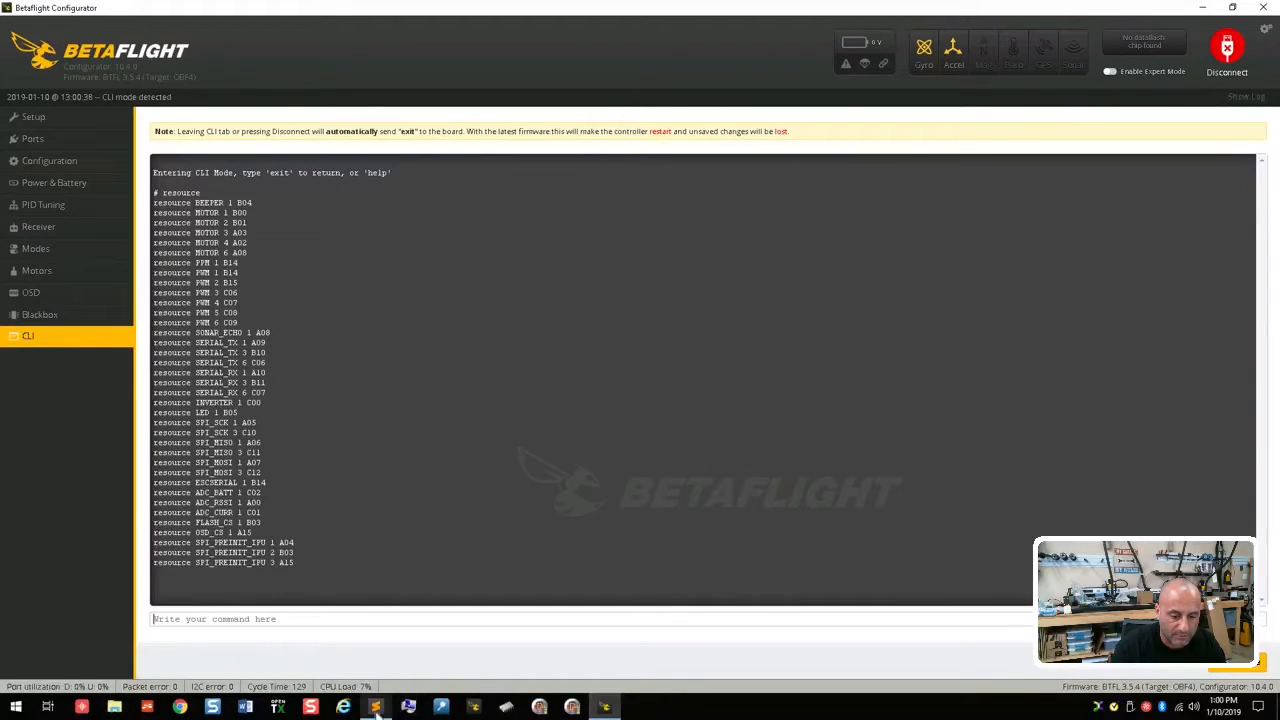
click(375, 706)
click(801, 239)
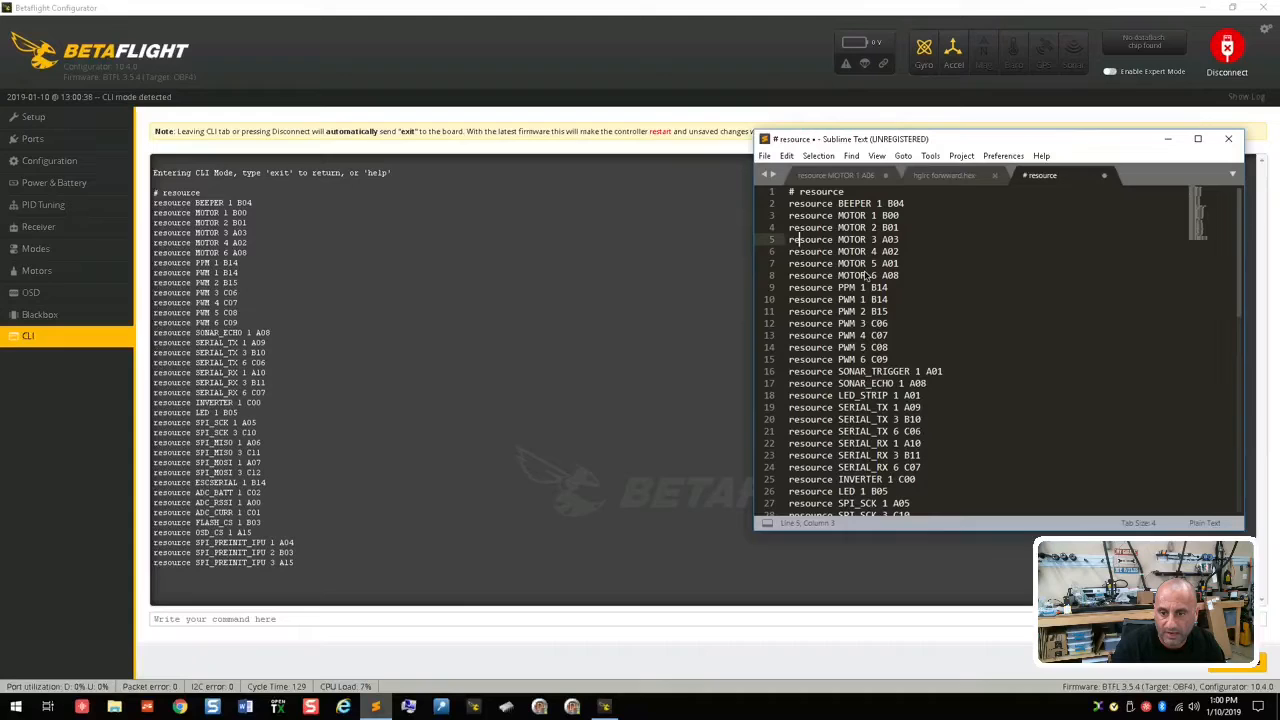
scroll(885, 316, down, 1)
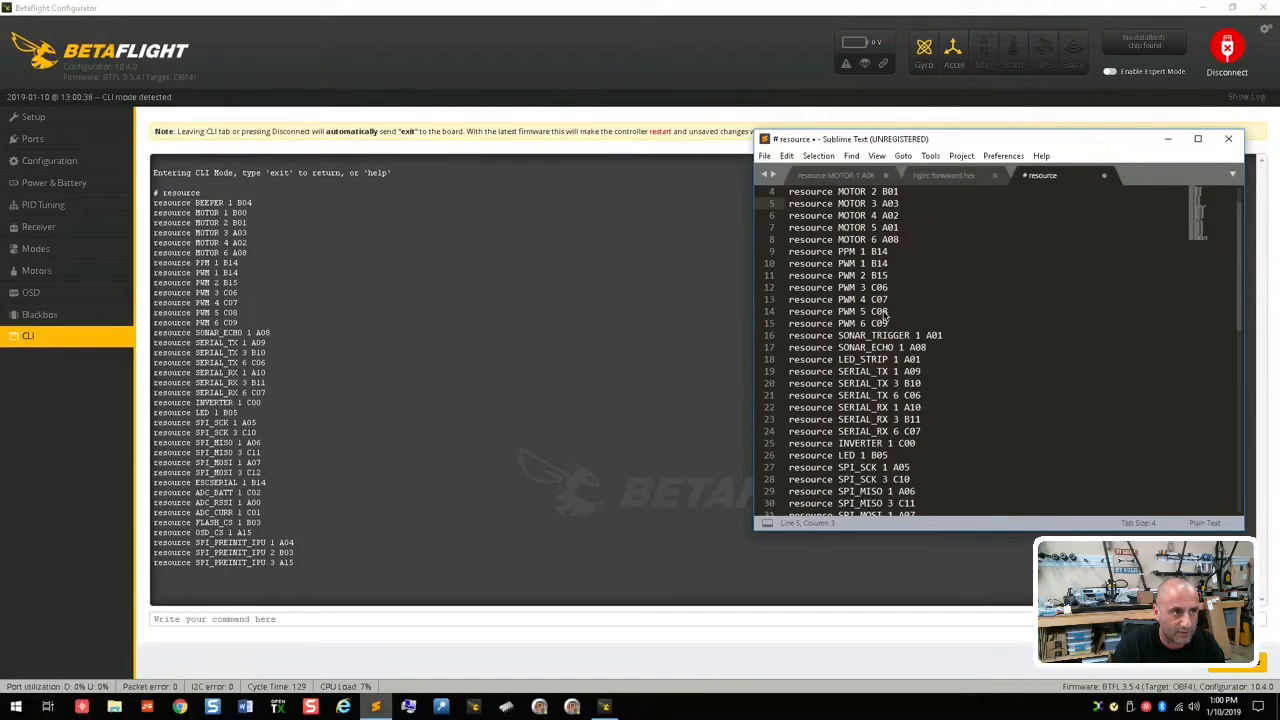
Step: Return to Betaflight and highlight the SERIAL_TX and SERIAL_RX entries in the resource listing, singling out RX 1
click(272, 618)
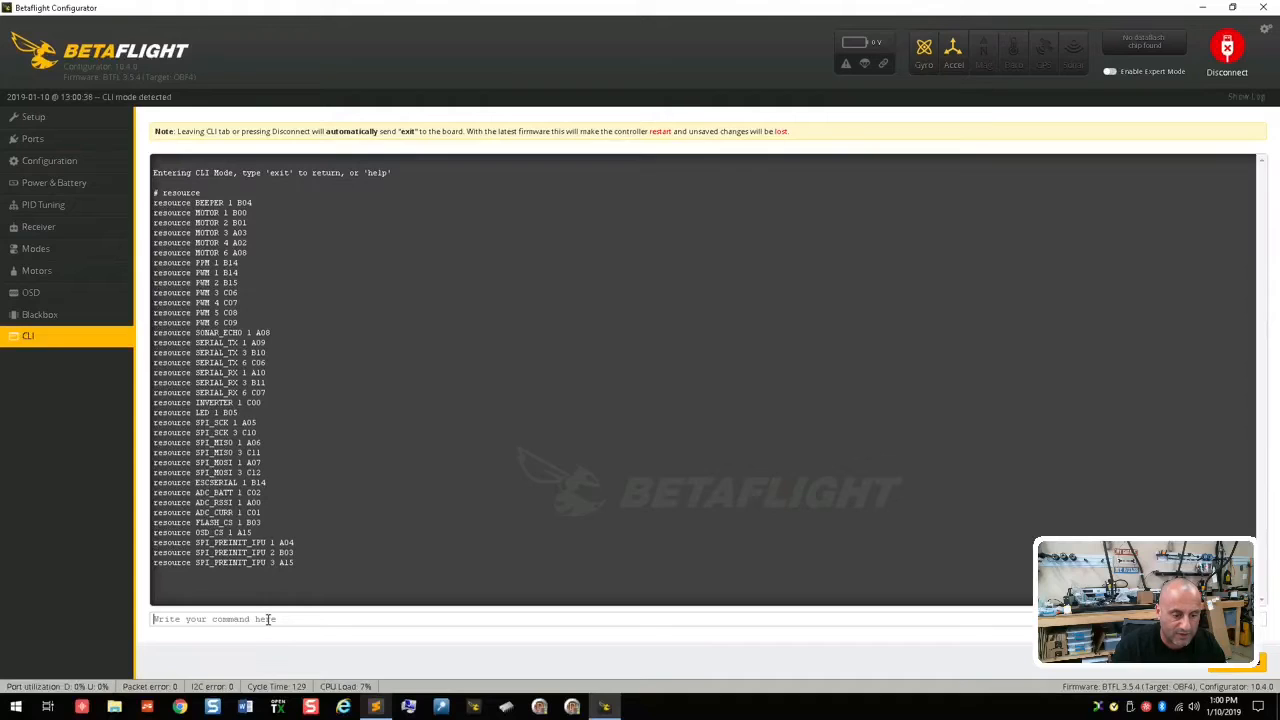
double_click(162, 343)
drag(190, 344, 268, 398)
click(239, 350)
drag(228, 372, 266, 374)
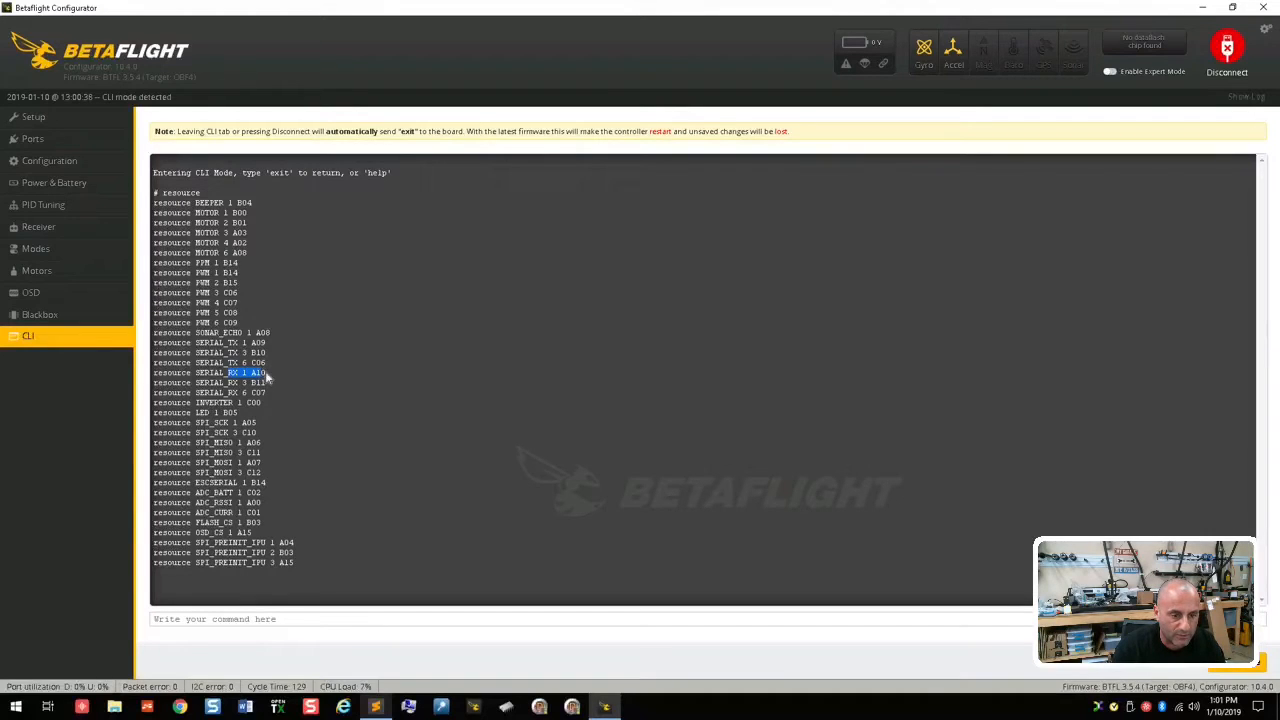
Step: Switch to Sublime Text and highlight the LED_STRIP 1 line to look up its original pin
click(250, 619)
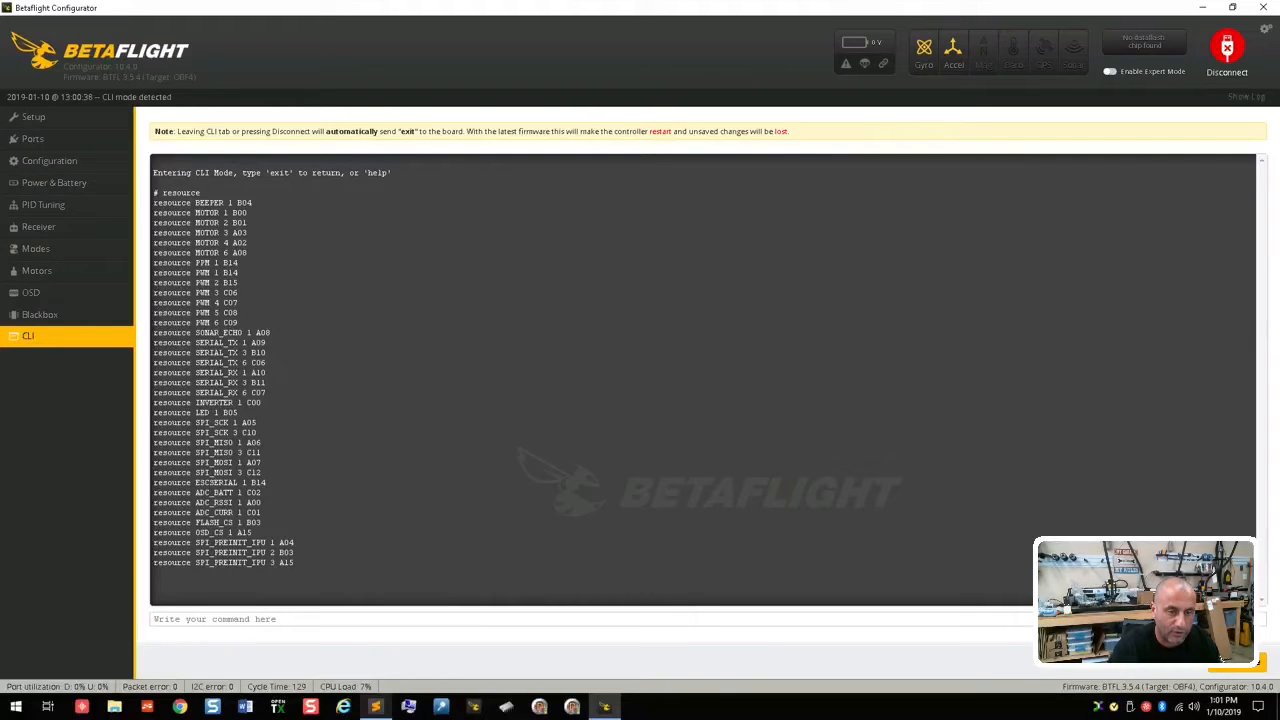
click(375, 708)
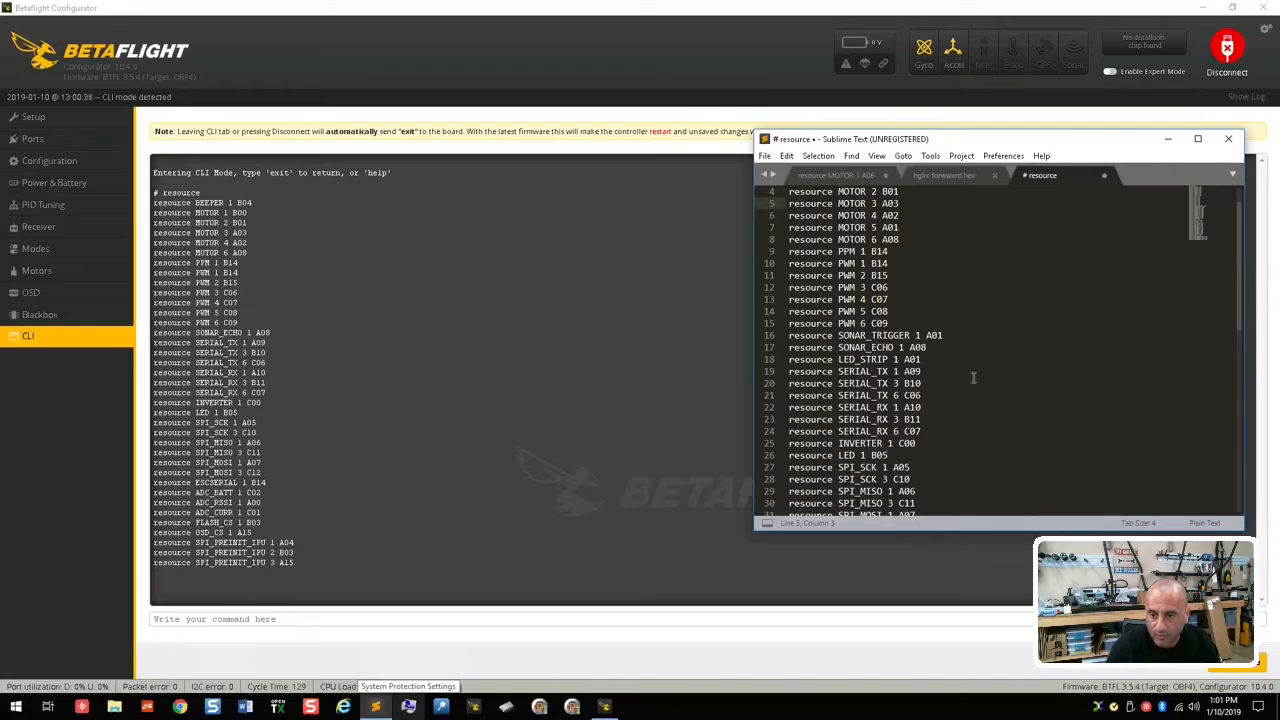
drag(958, 359, 790, 359)
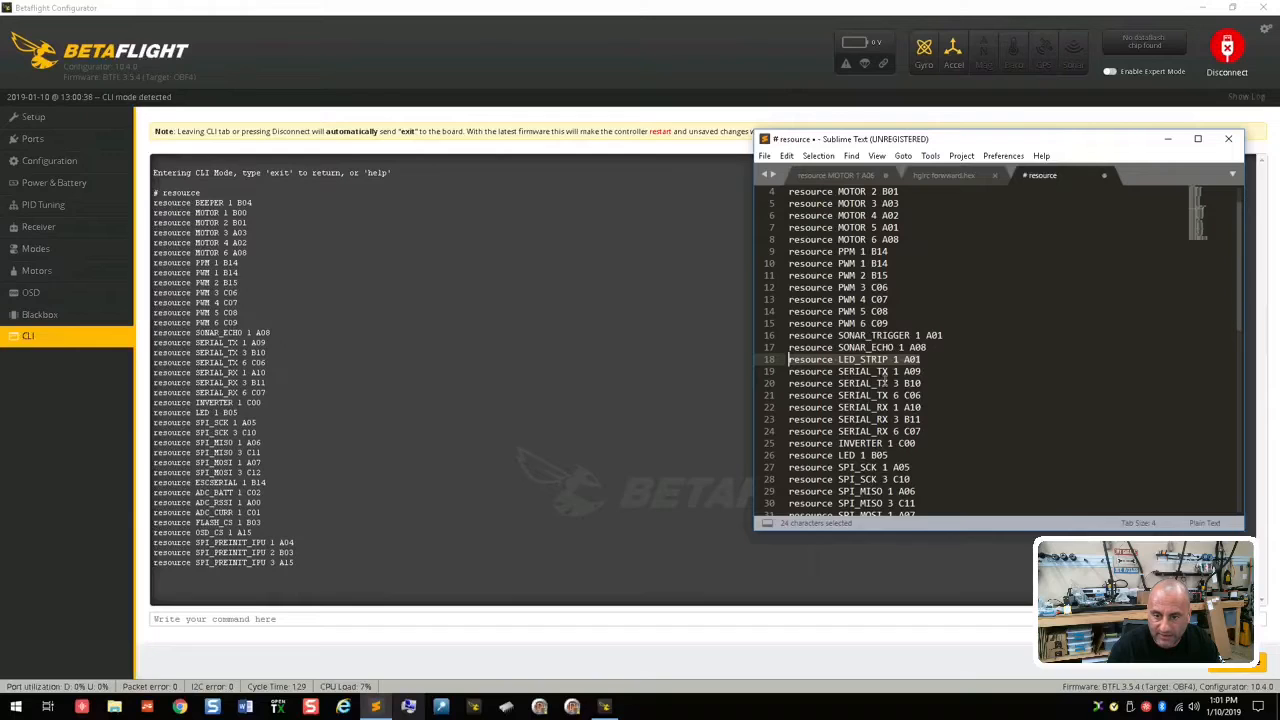
Step: Assign serial_RX 11 to pin A01 with a CLI resource command and save the change to the board
click(502, 624)
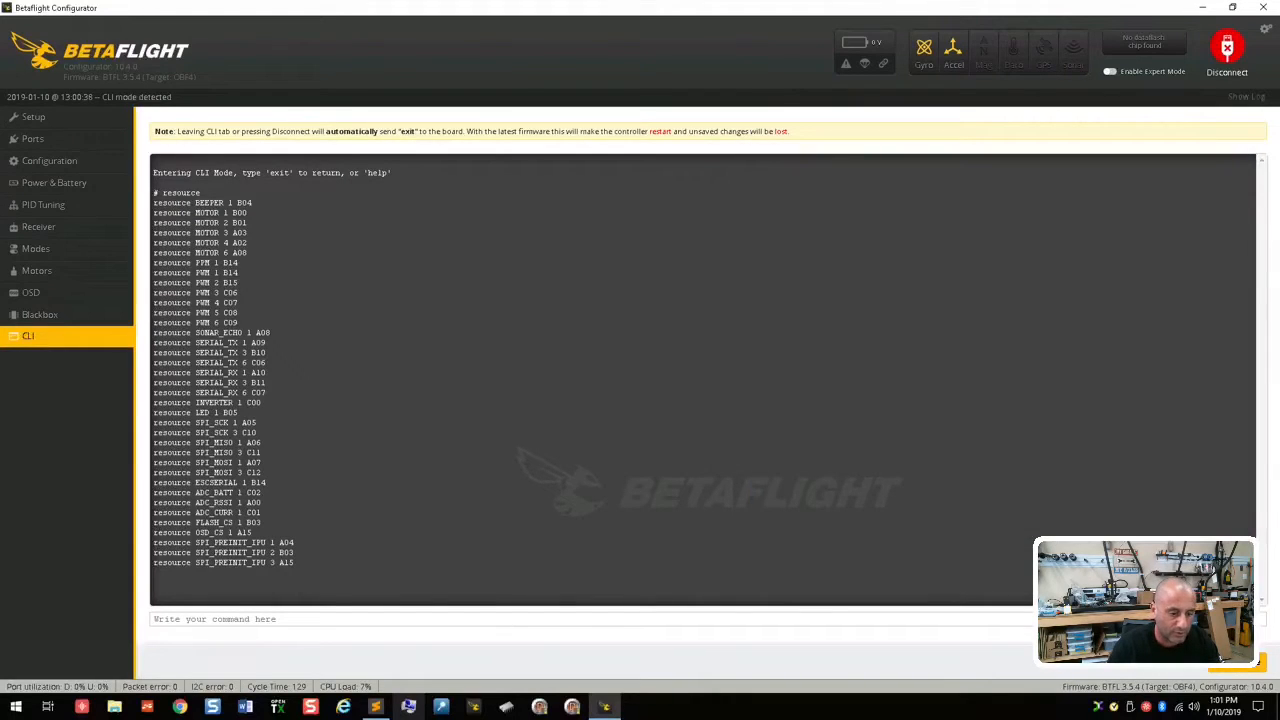
text(resrouce)
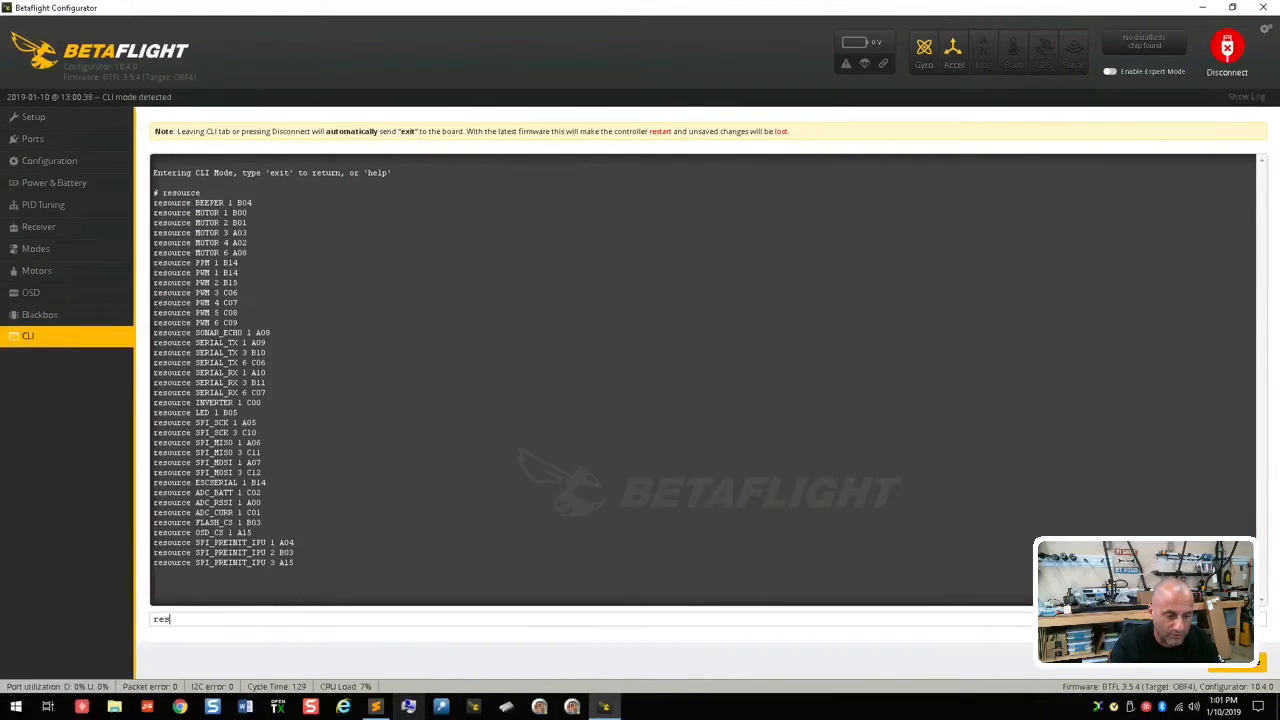
key(BackSpace)
key(BackSpace)
key(BackSpace)
key(BackSpace)
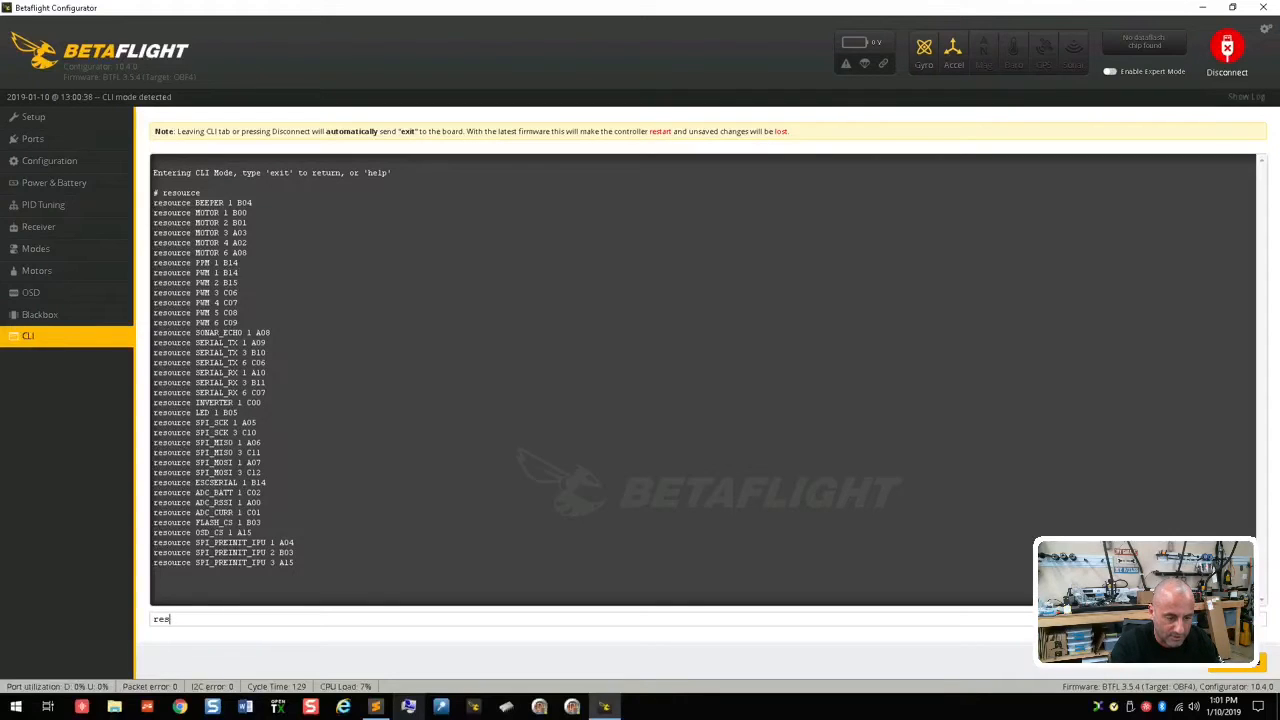
text(ource serial)
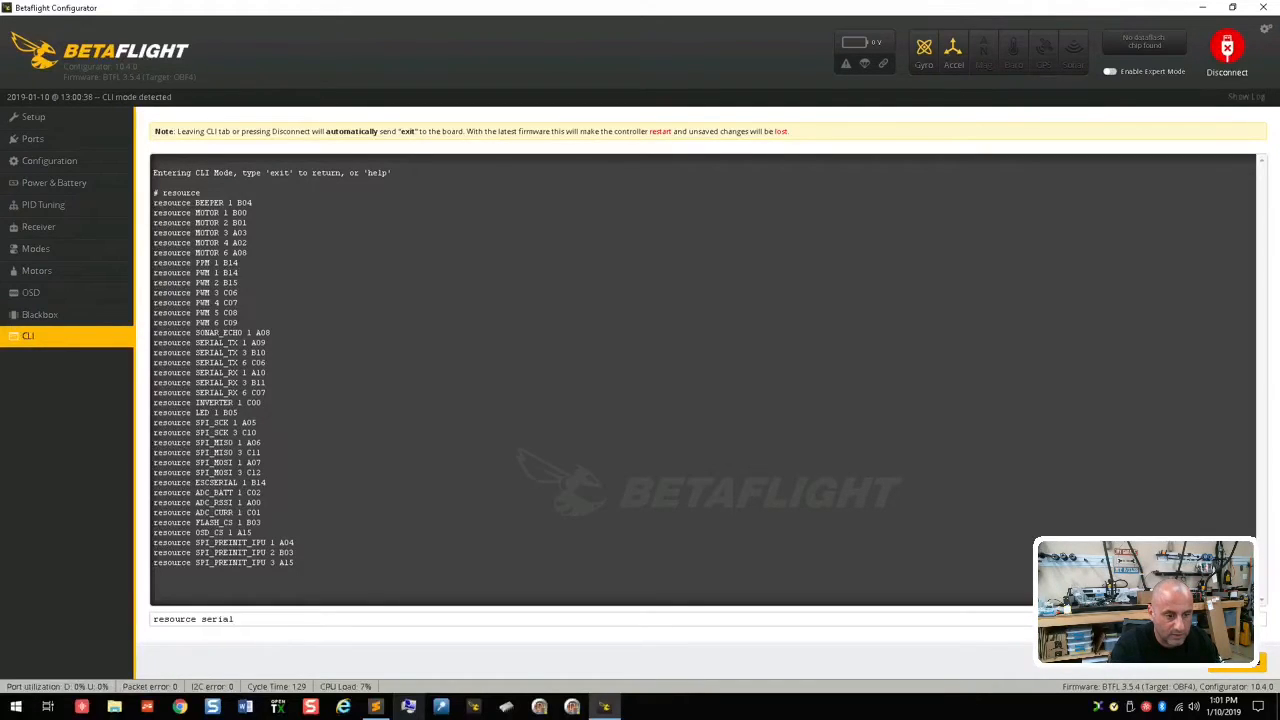
text(_RX)
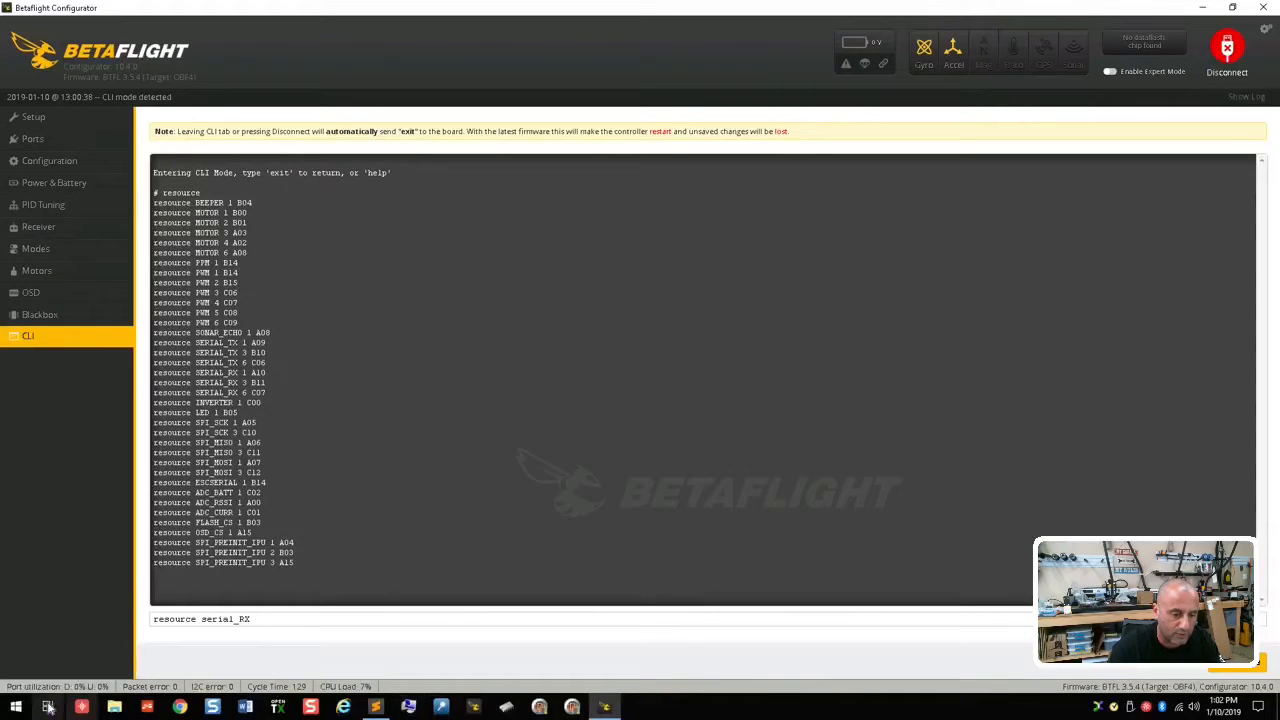
text(11)
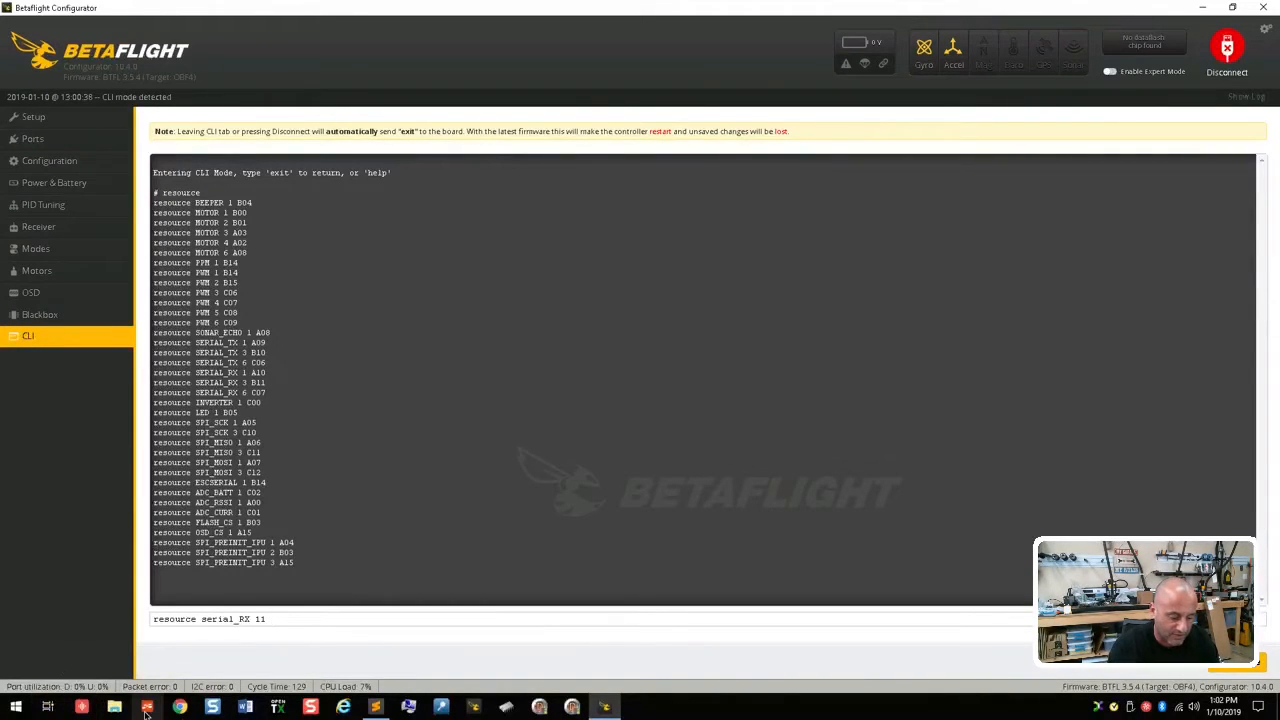
text(A01)
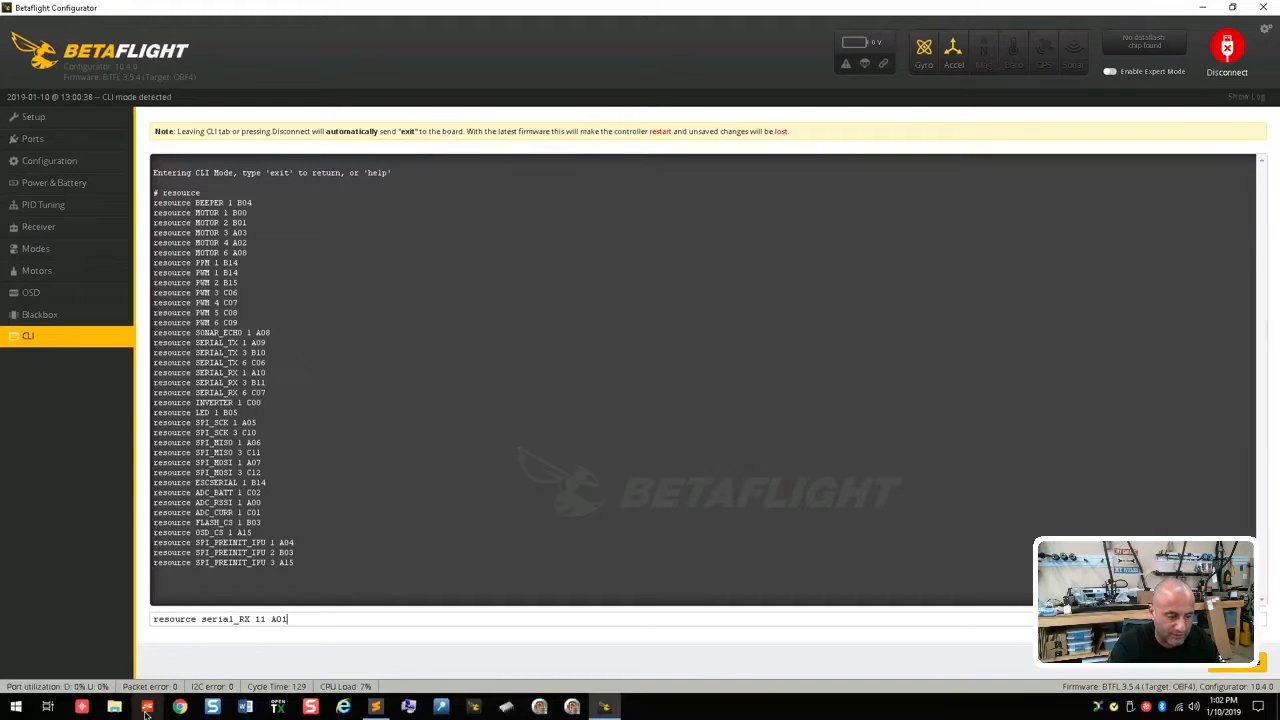
key(Return)
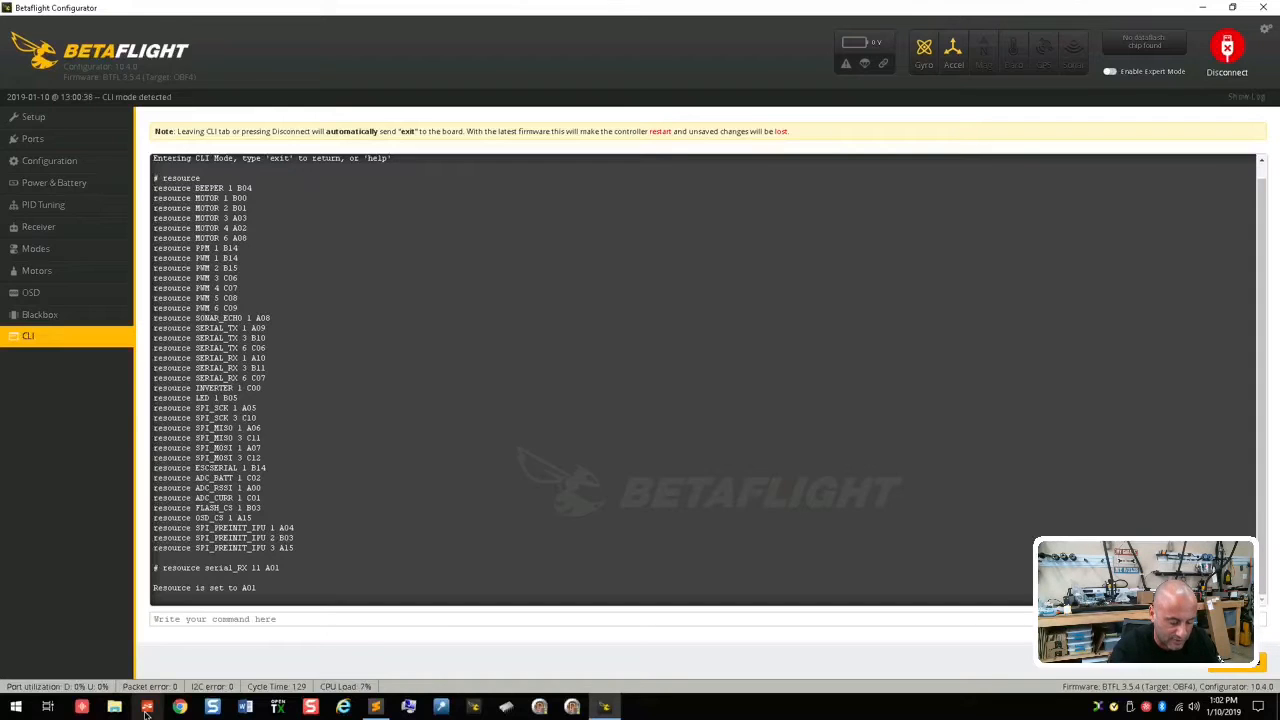
text(save)
key(Return)
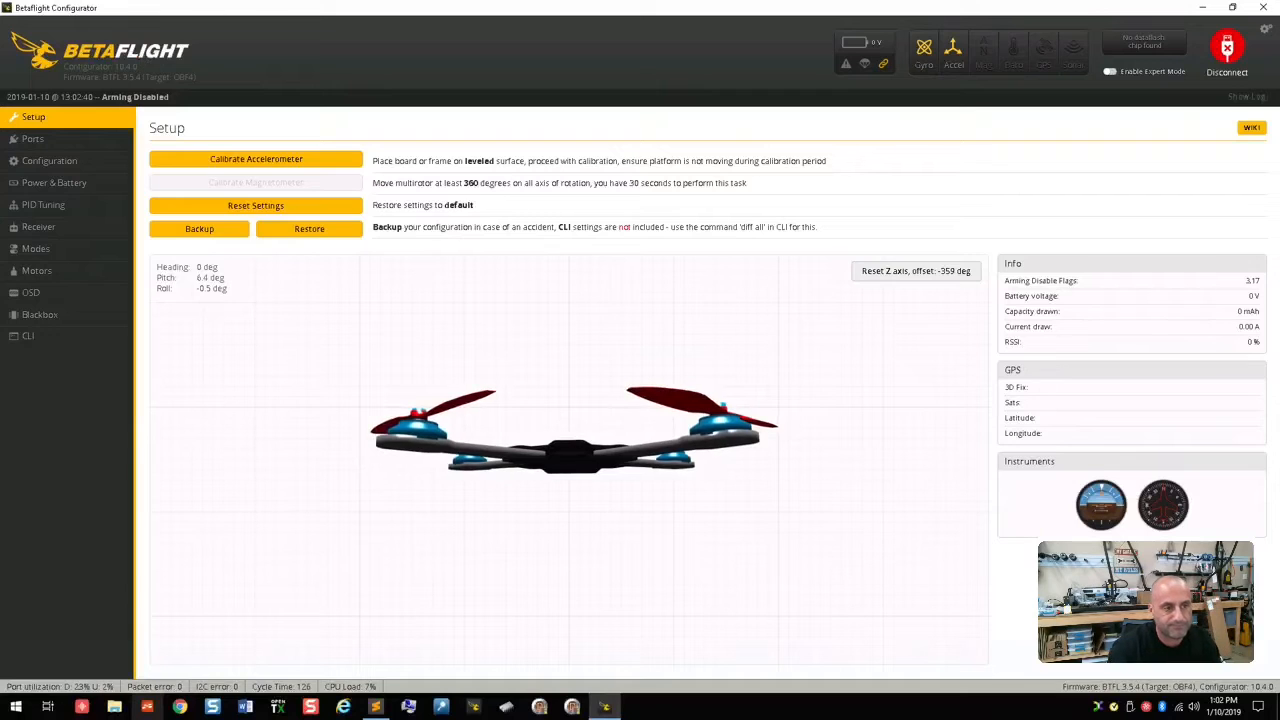
Step: Set the telemetry output of the SOFTSERIAL1 port to SmartPort and save the port settings
click(90, 146)
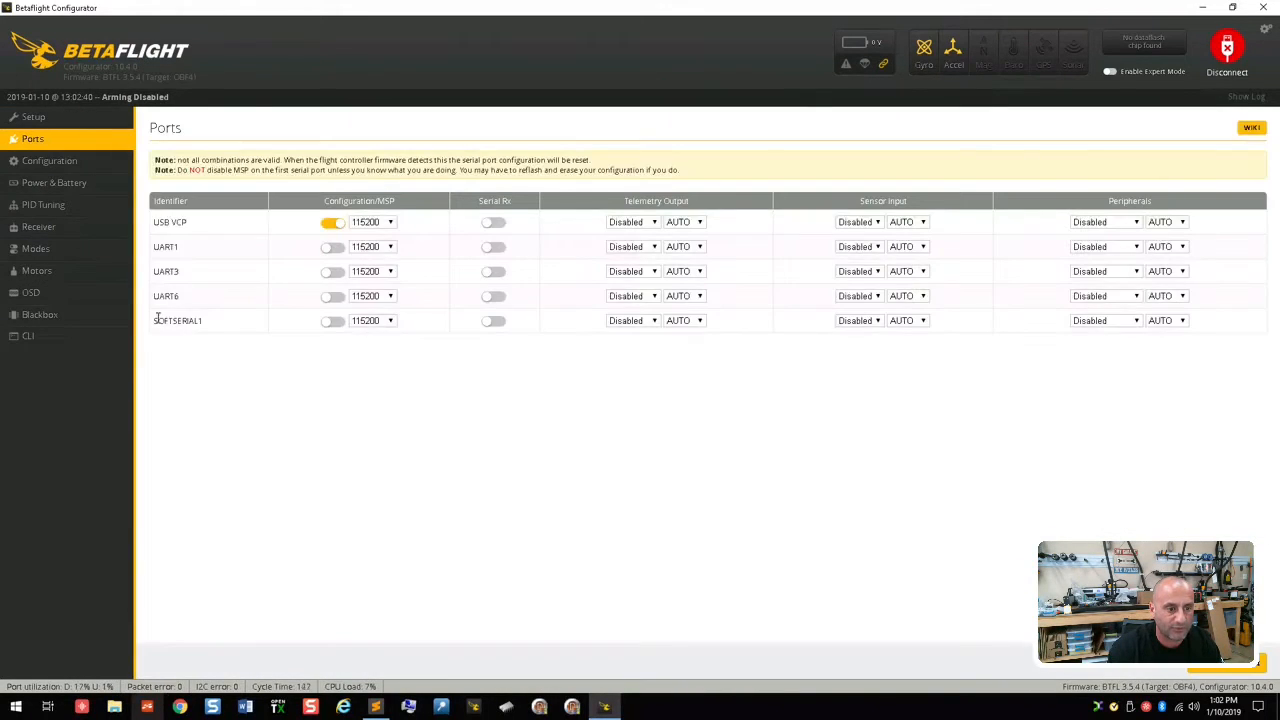
drag(158, 320, 396, 323)
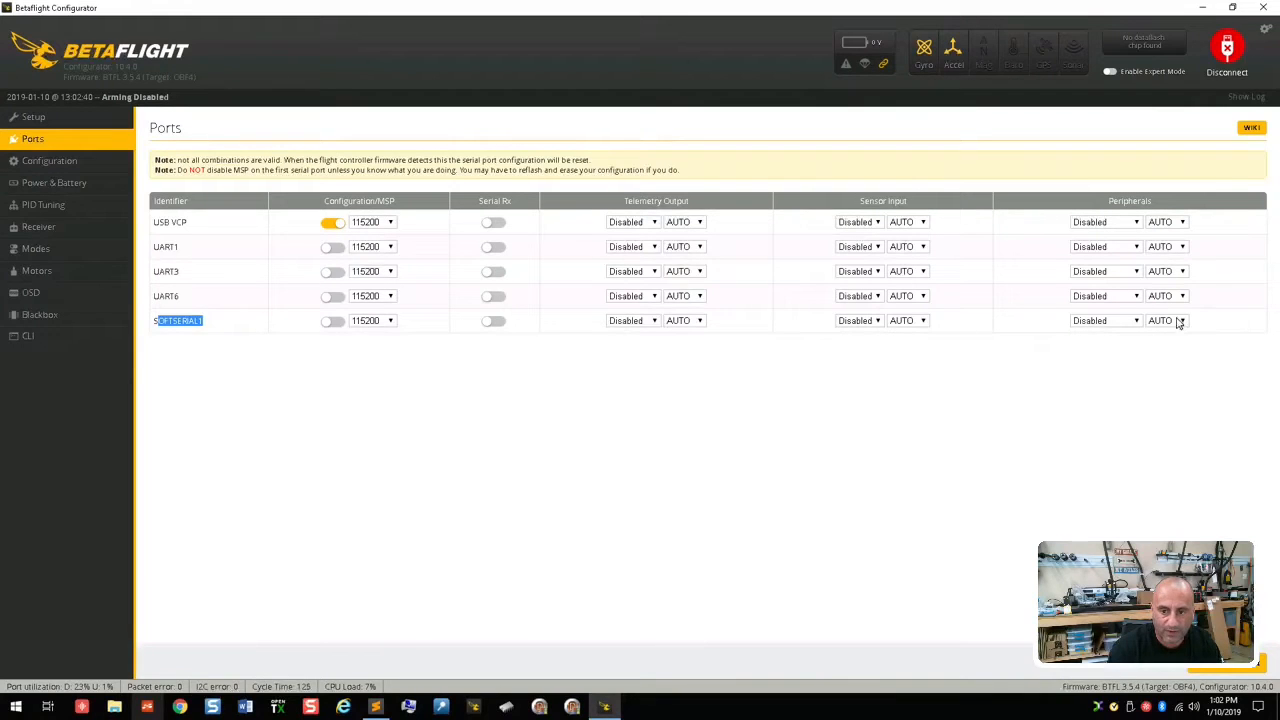
click(222, 358)
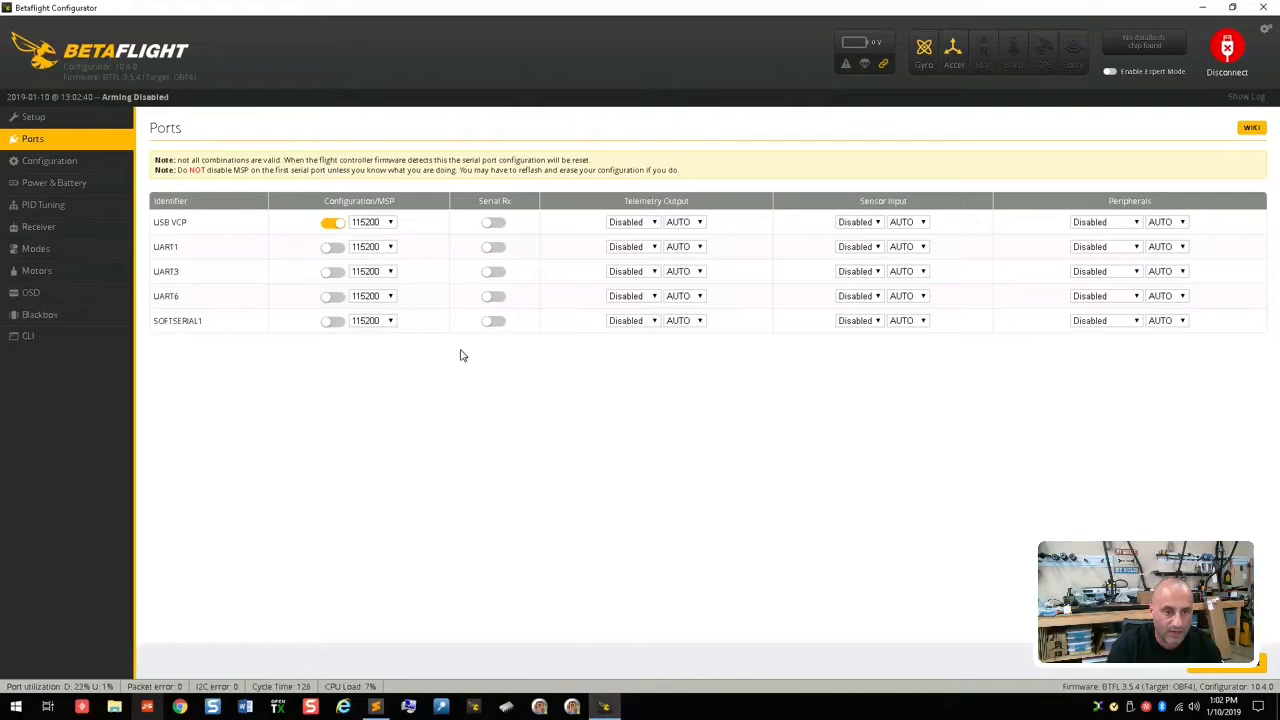
click(330, 222)
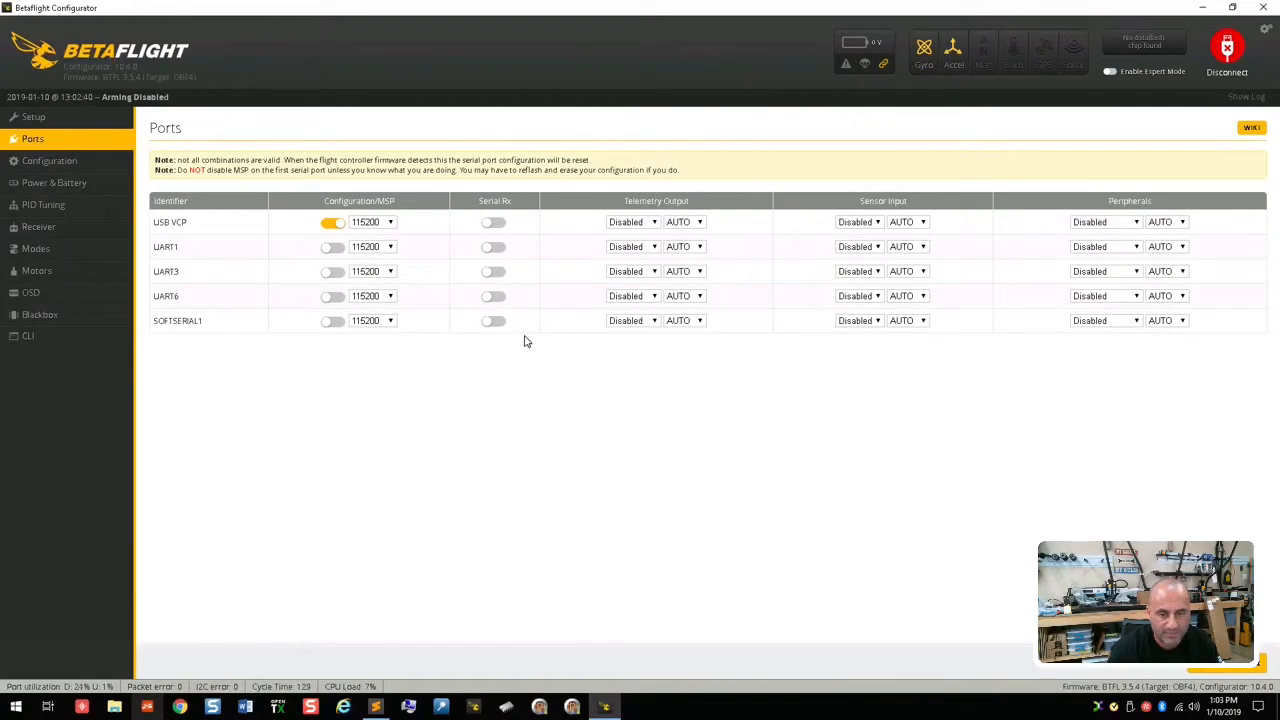
click(643, 321)
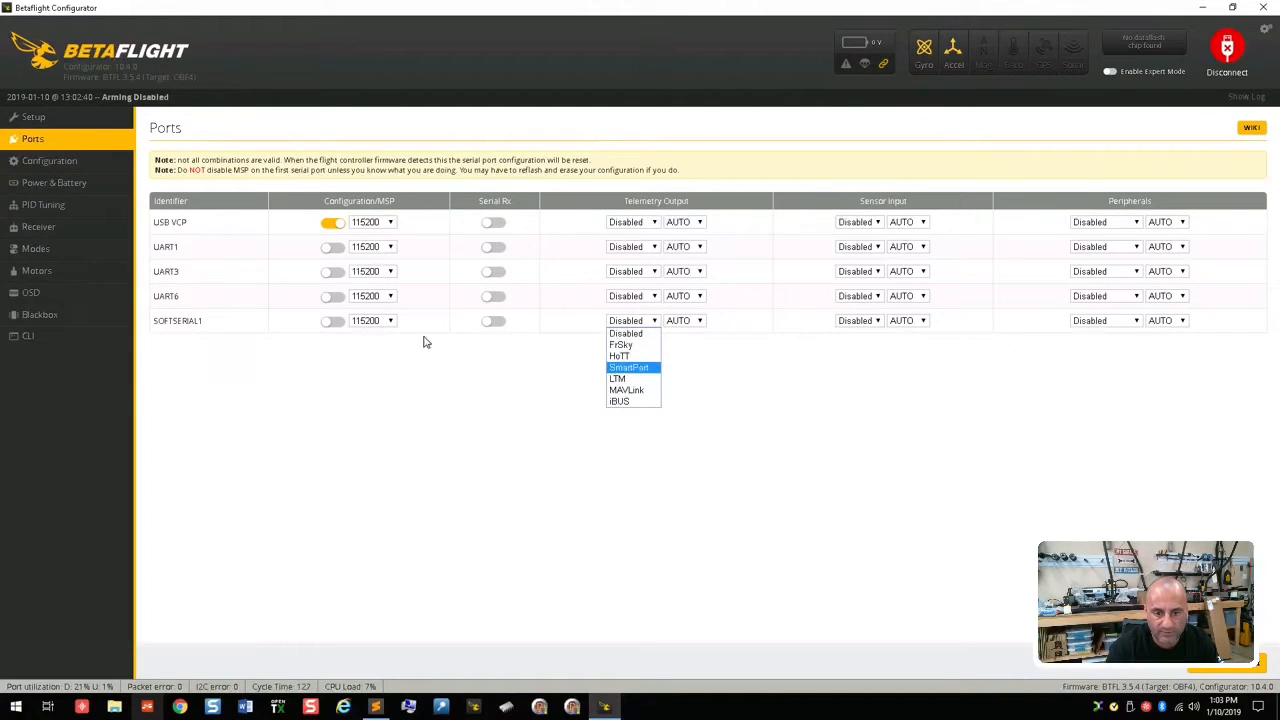
click(640, 370)
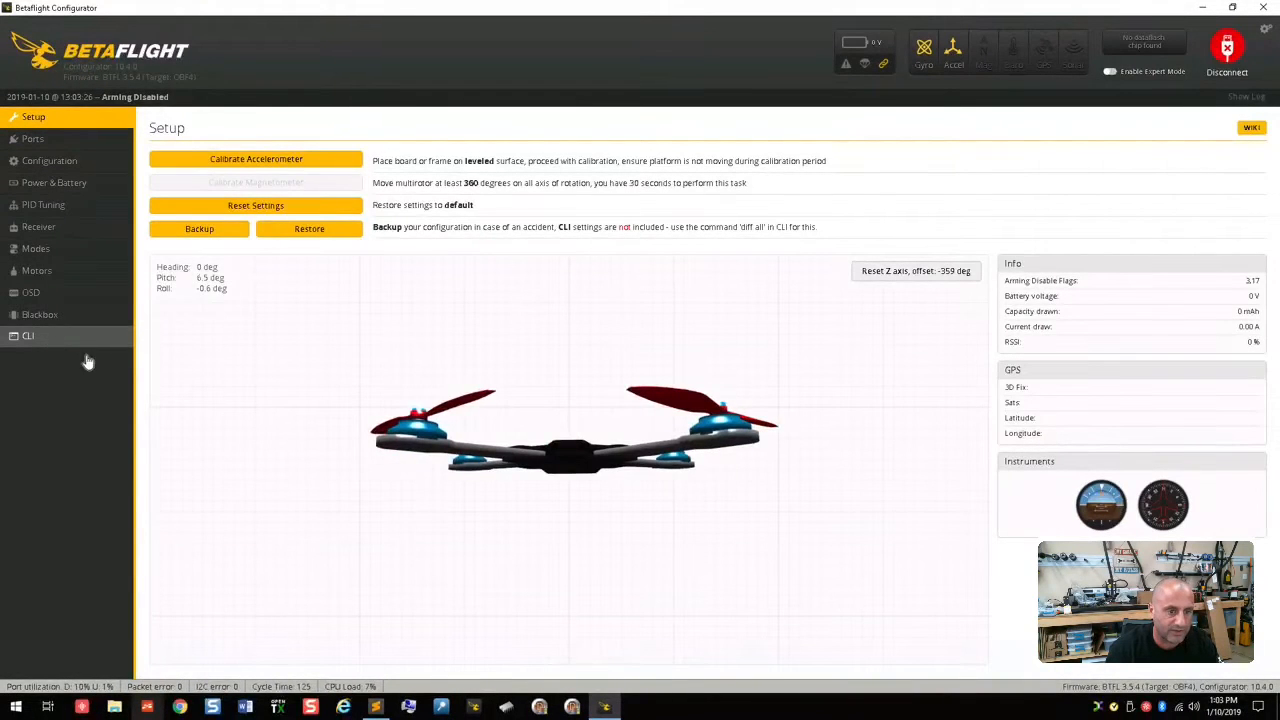
Step: List the board's resources in the CLI and highlight the SERIAL_RX 11 entry among the serial lines
click(96, 350)
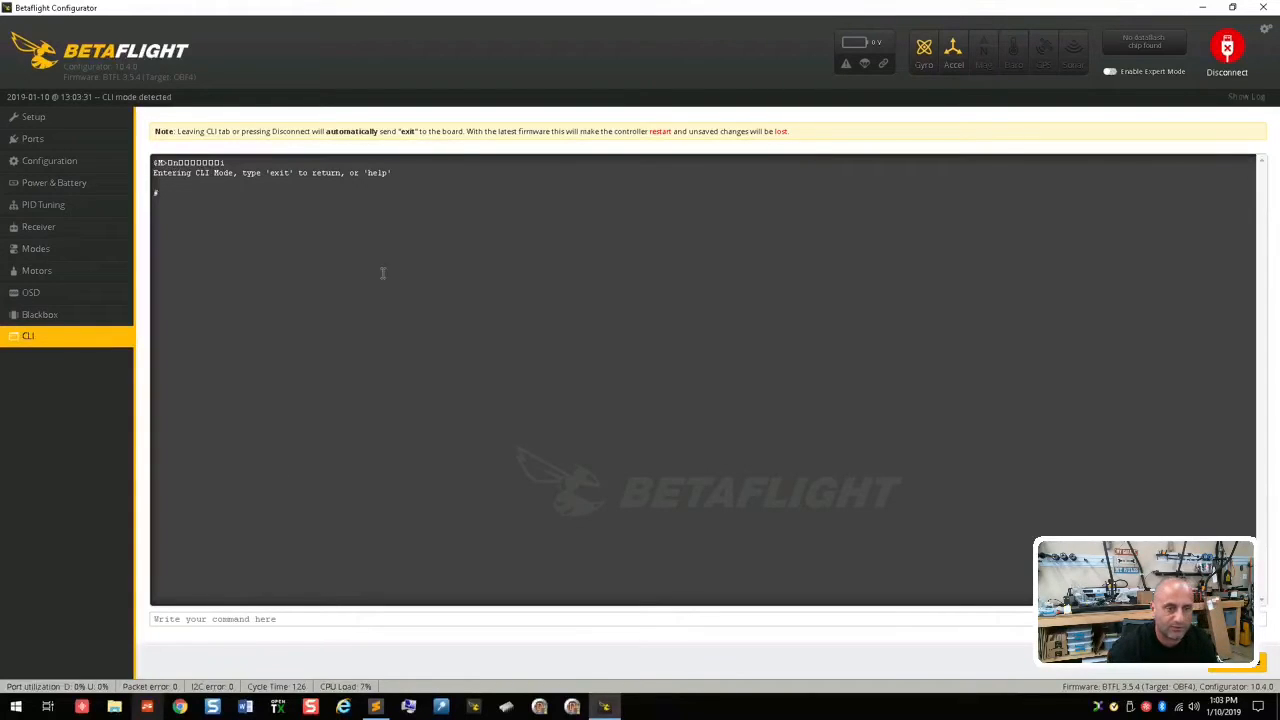
click(234, 617)
text(resource)
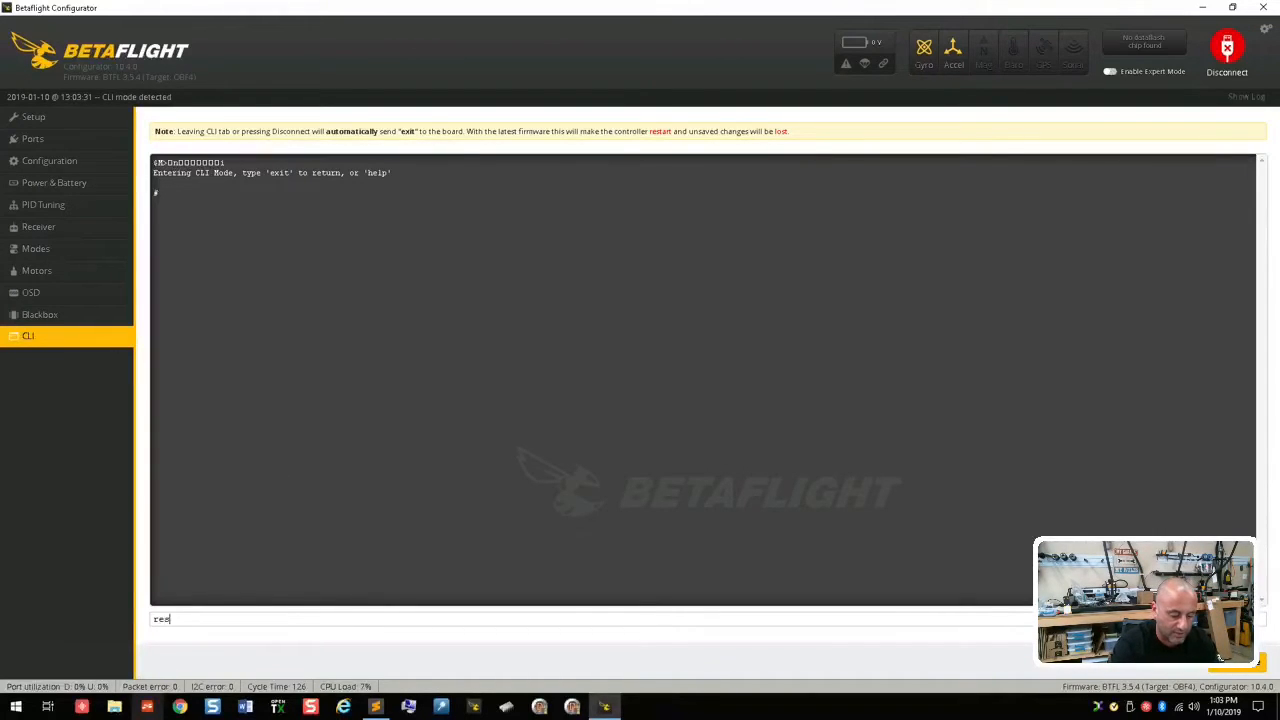
key(Return)
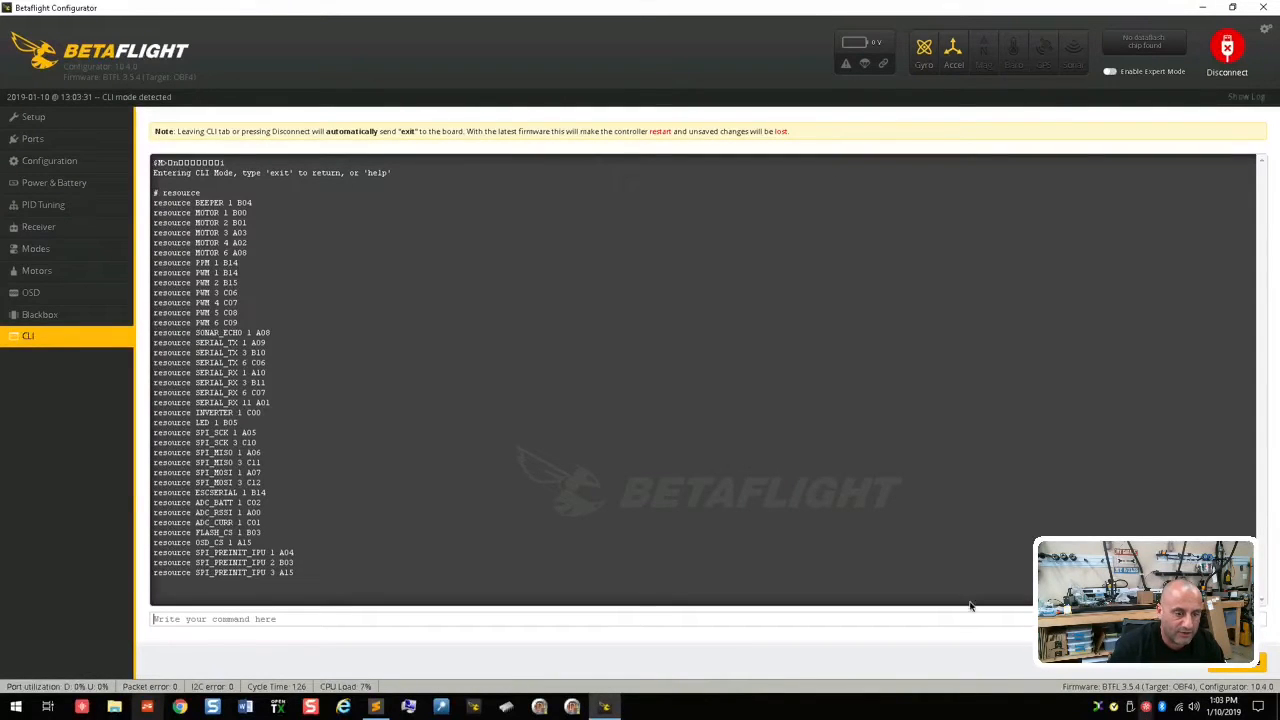
drag(267, 343, 196, 343)
drag(266, 372, 196, 372)
click(244, 372)
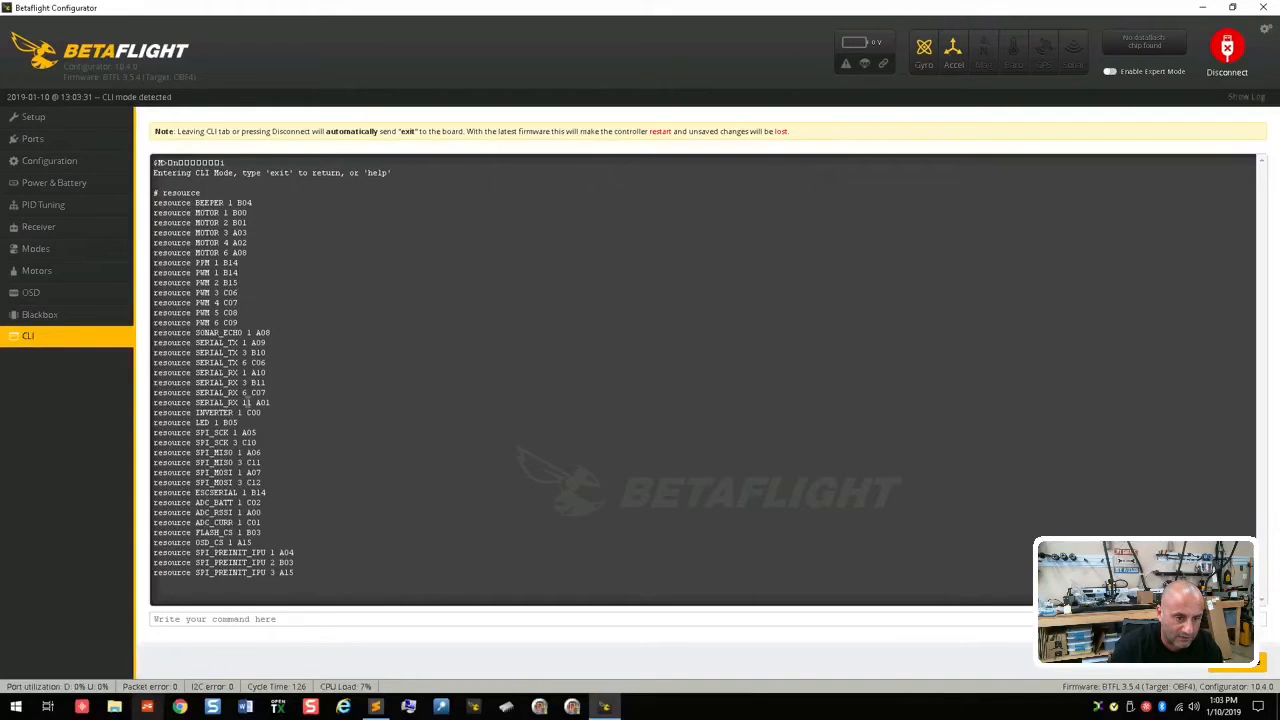
drag(270, 402, 154, 402)
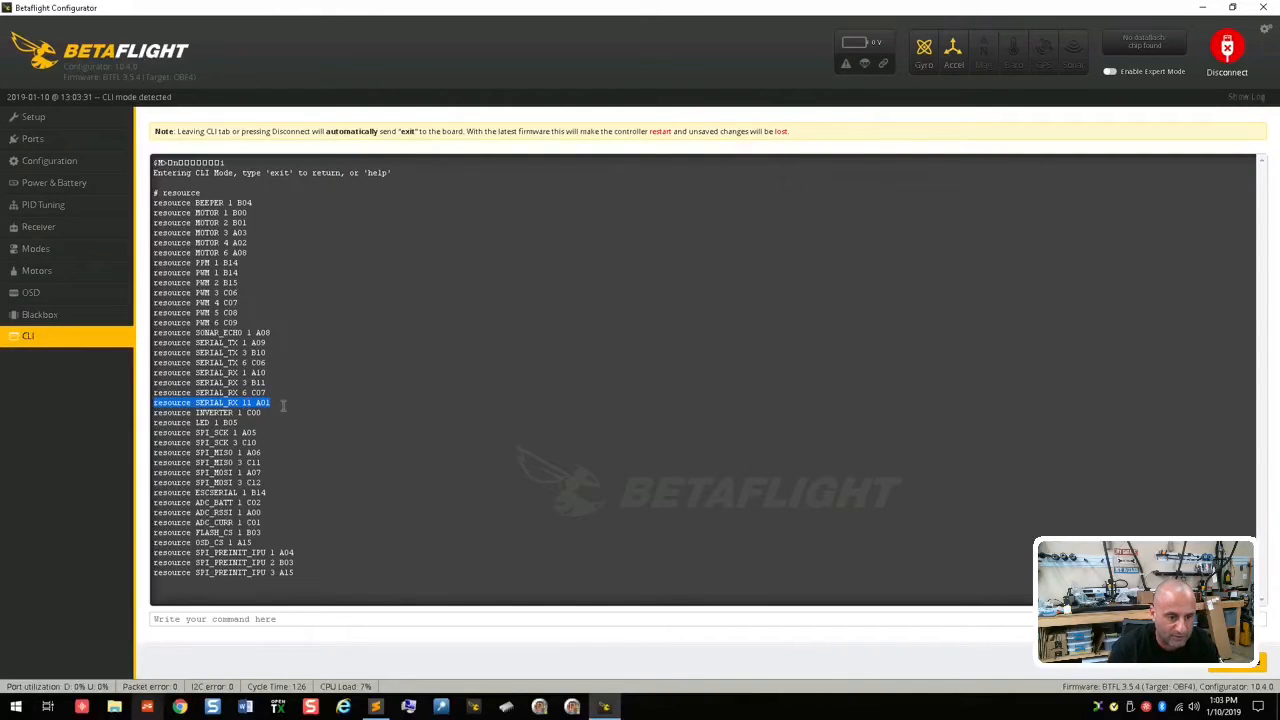
Step: Query the telemetry settings in the CLI with set tlm and highlight tlm_inverted and the other listed settings
click(262, 618)
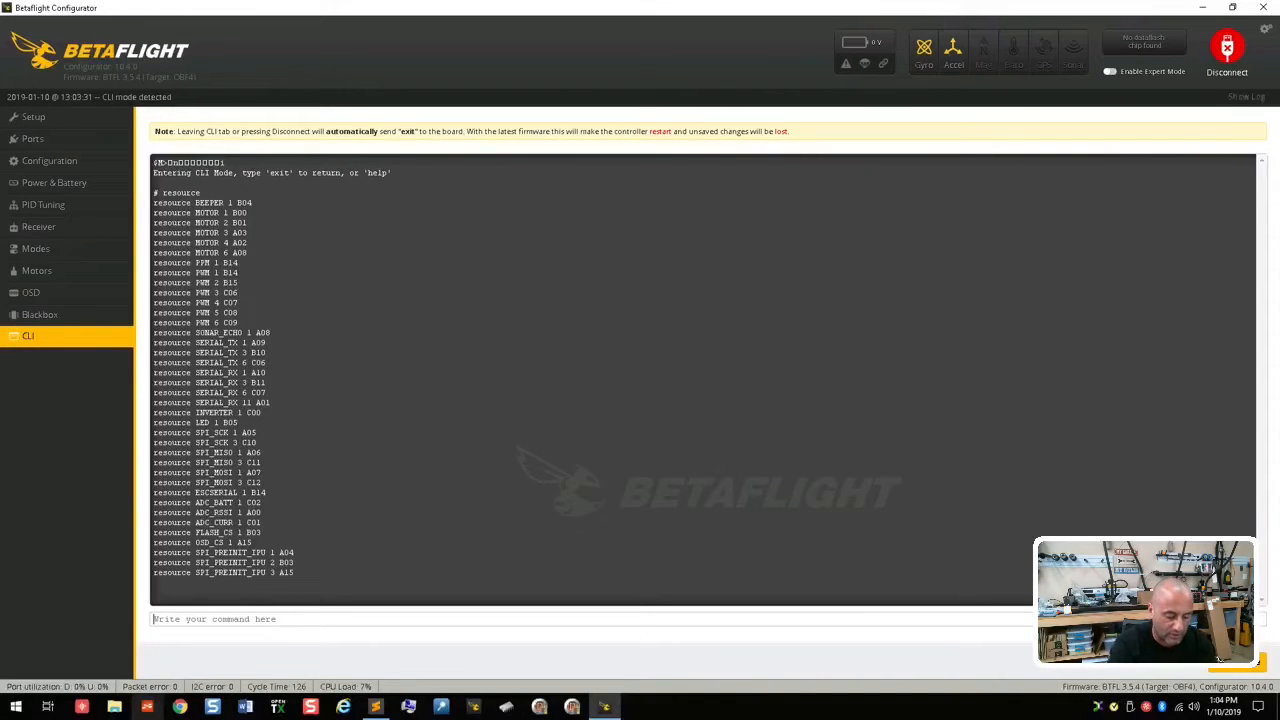
text(set)
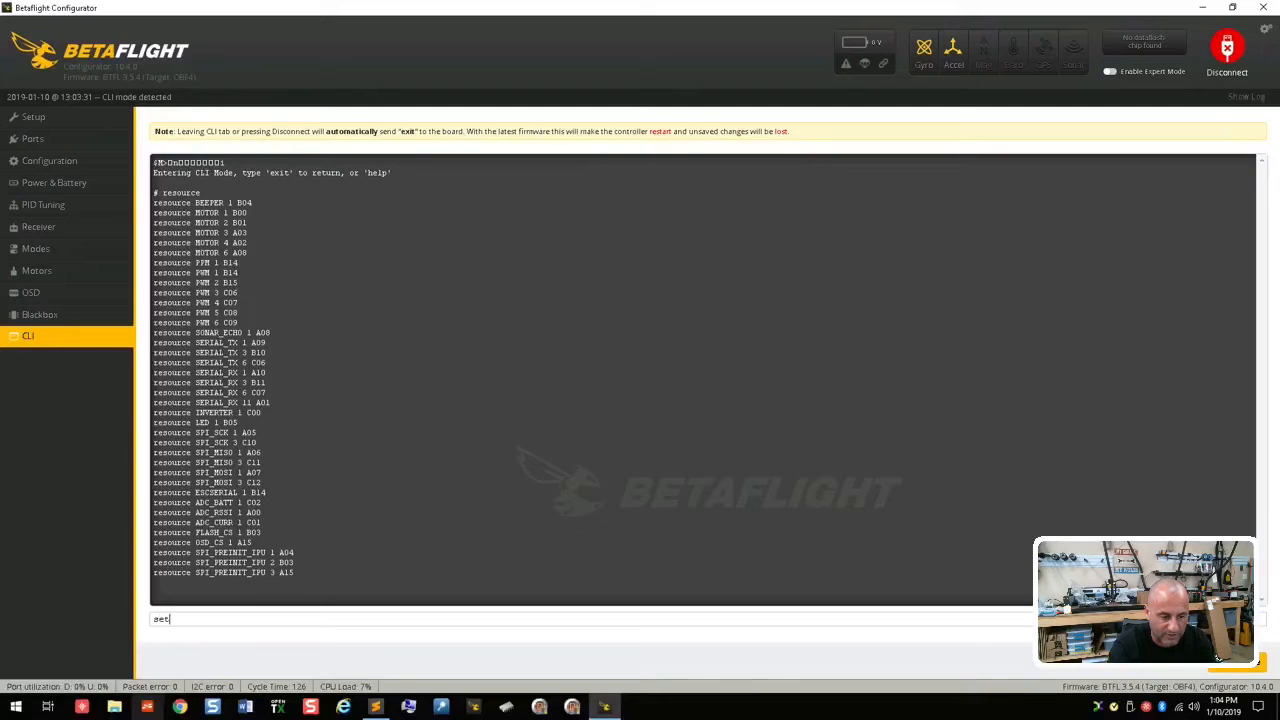
text( tlm)
key(Return)
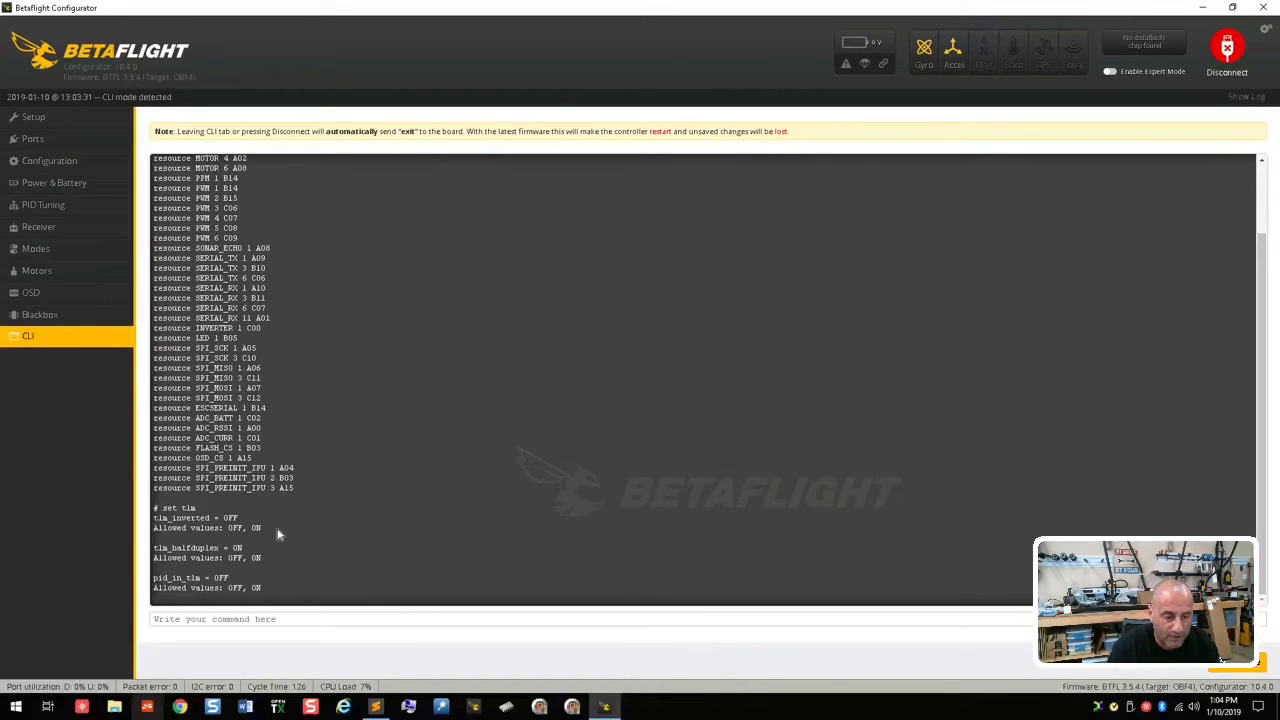
drag(262, 529, 172, 518)
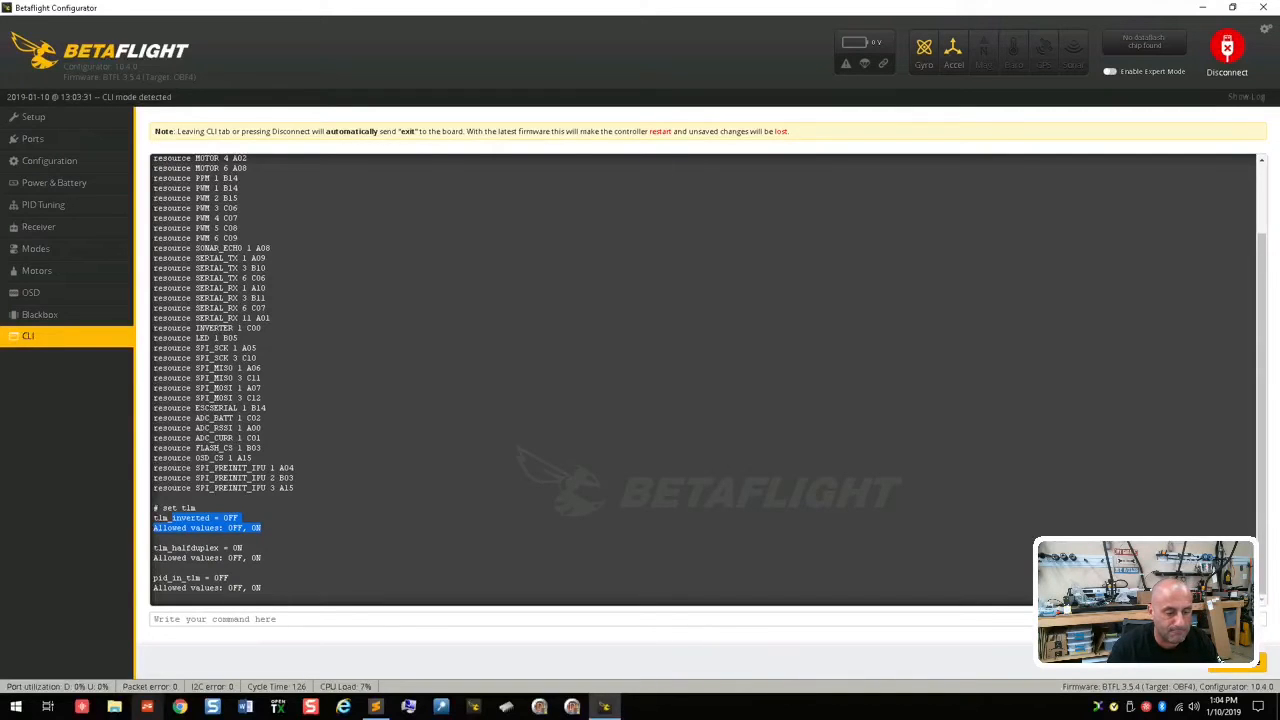
click(233, 536)
drag(153, 518, 271, 583)
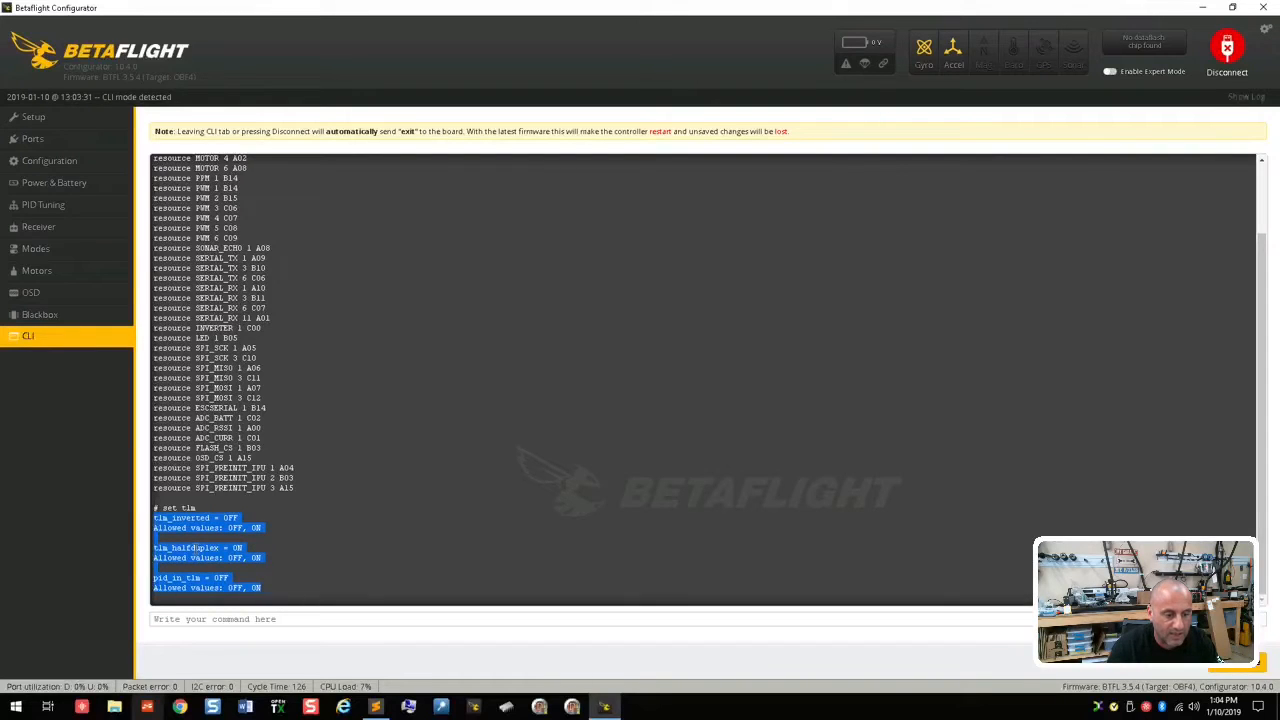
click(256, 556)
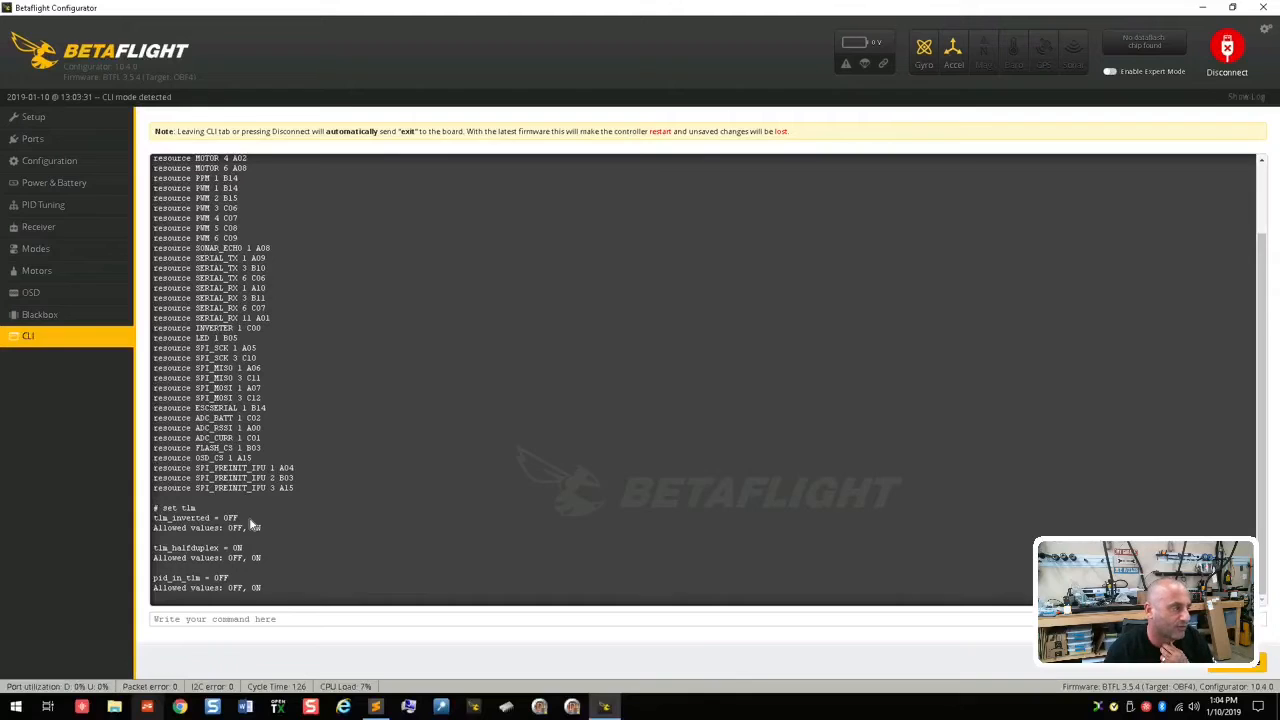
Step: Exit the CLI, enable Serial Rx on UART3 and save the port settings
click(248, 621)
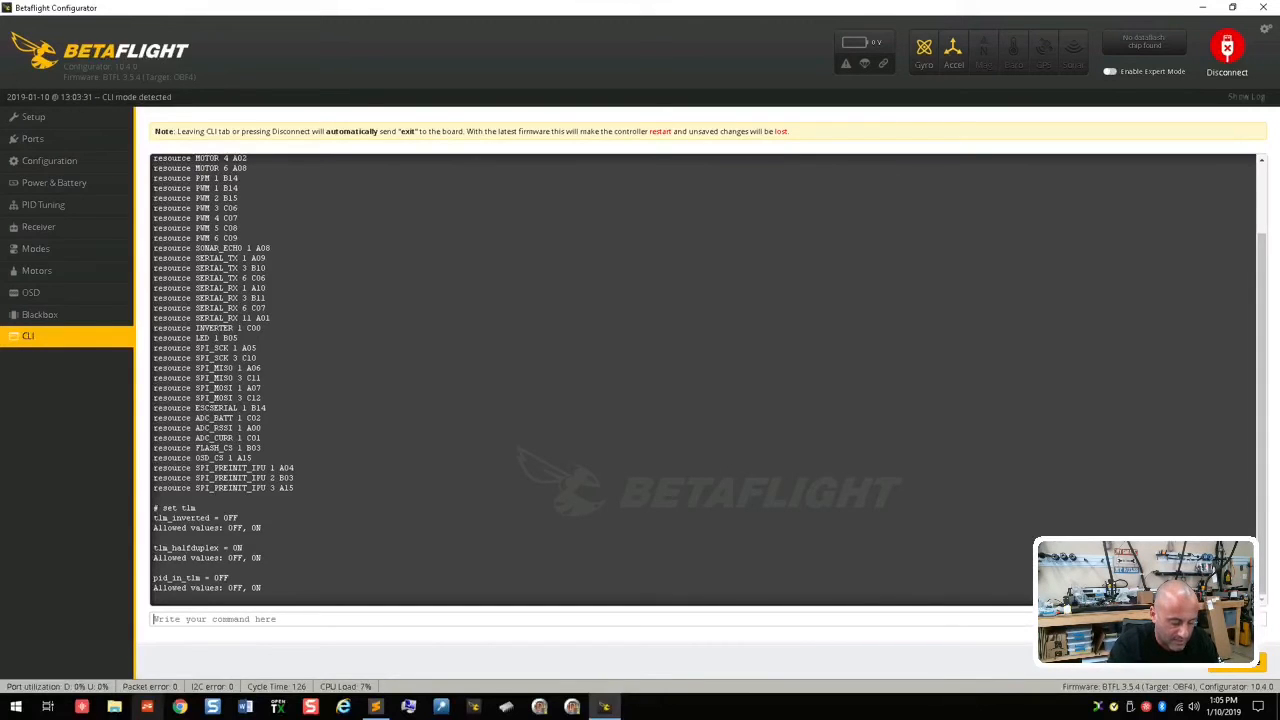
text(exit)
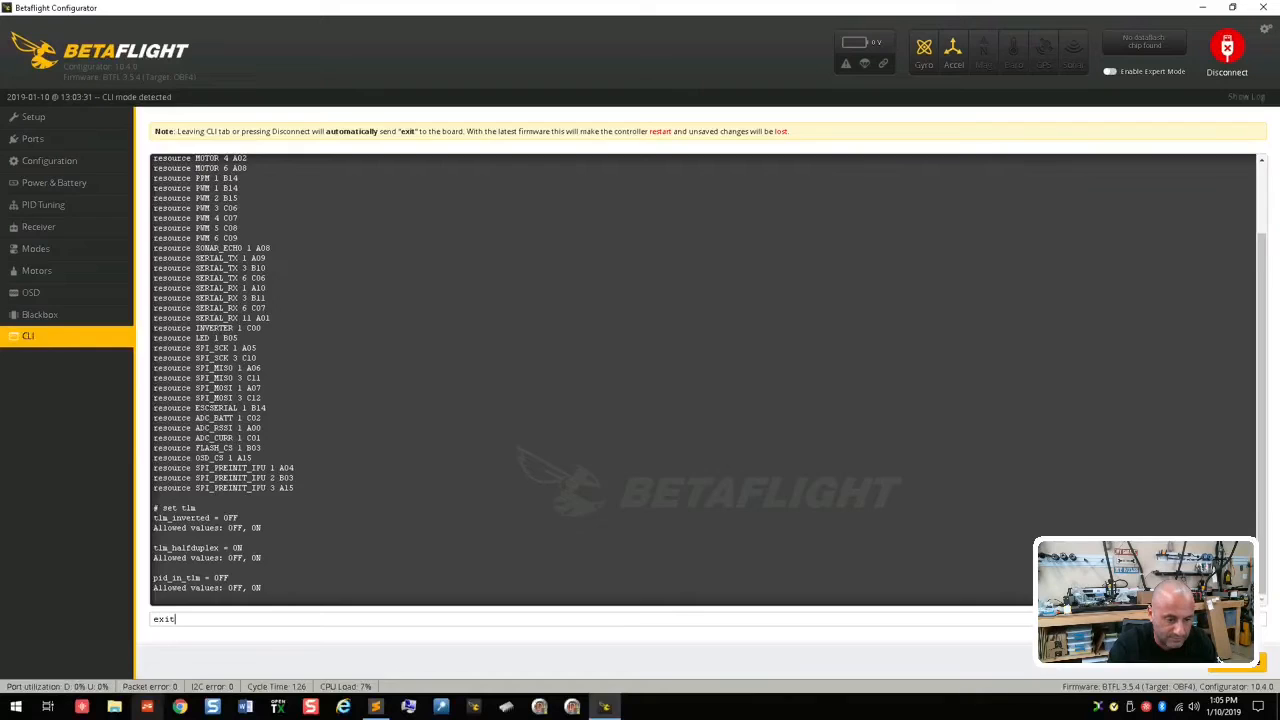
key(Return)
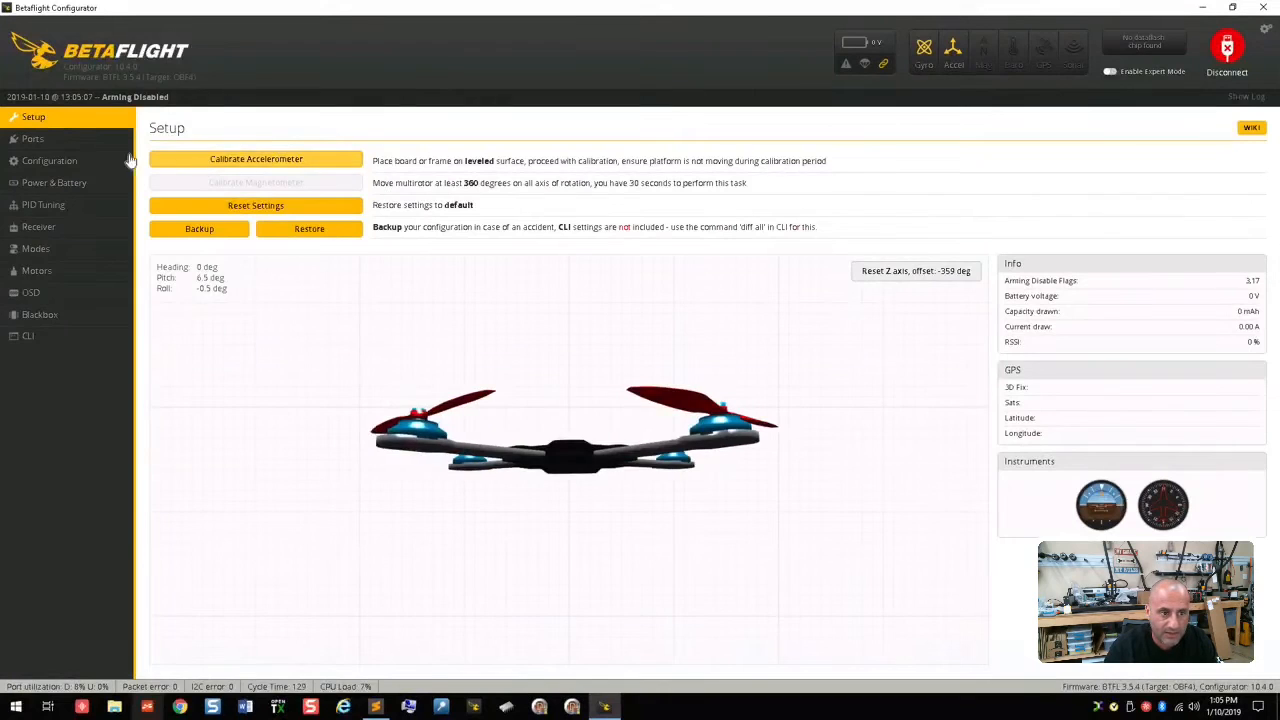
click(90, 160)
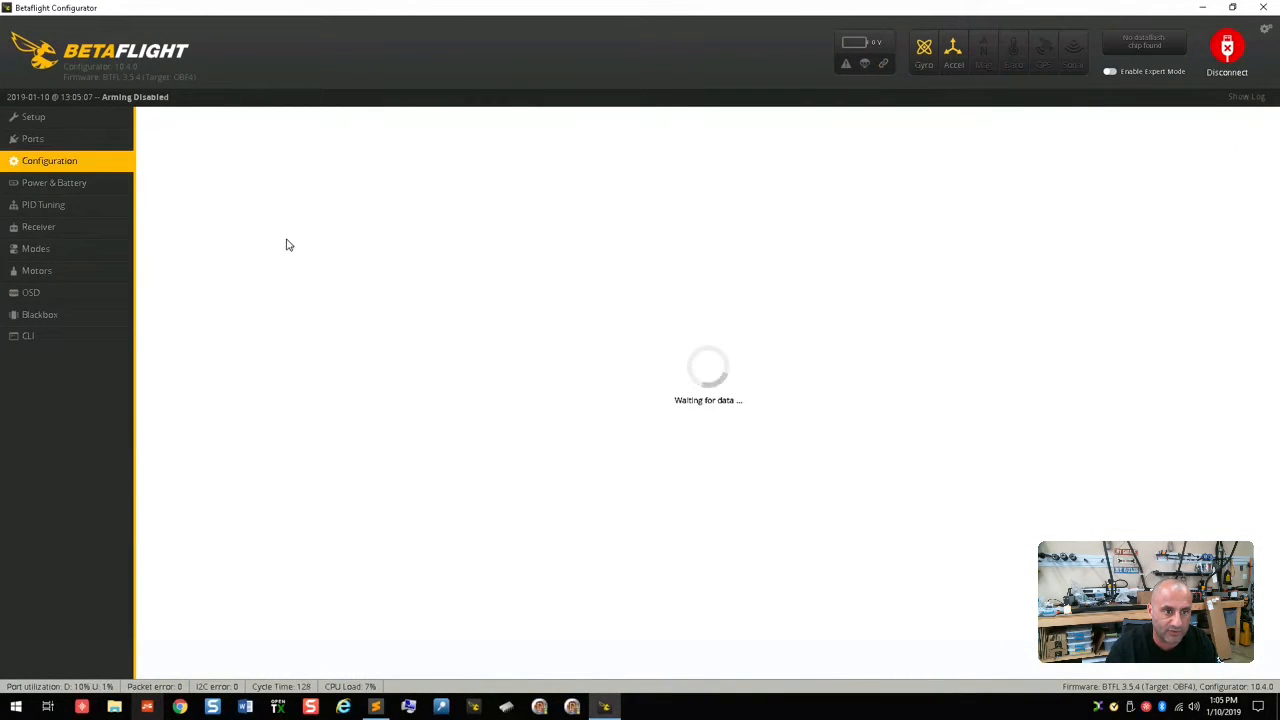
click(94, 148)
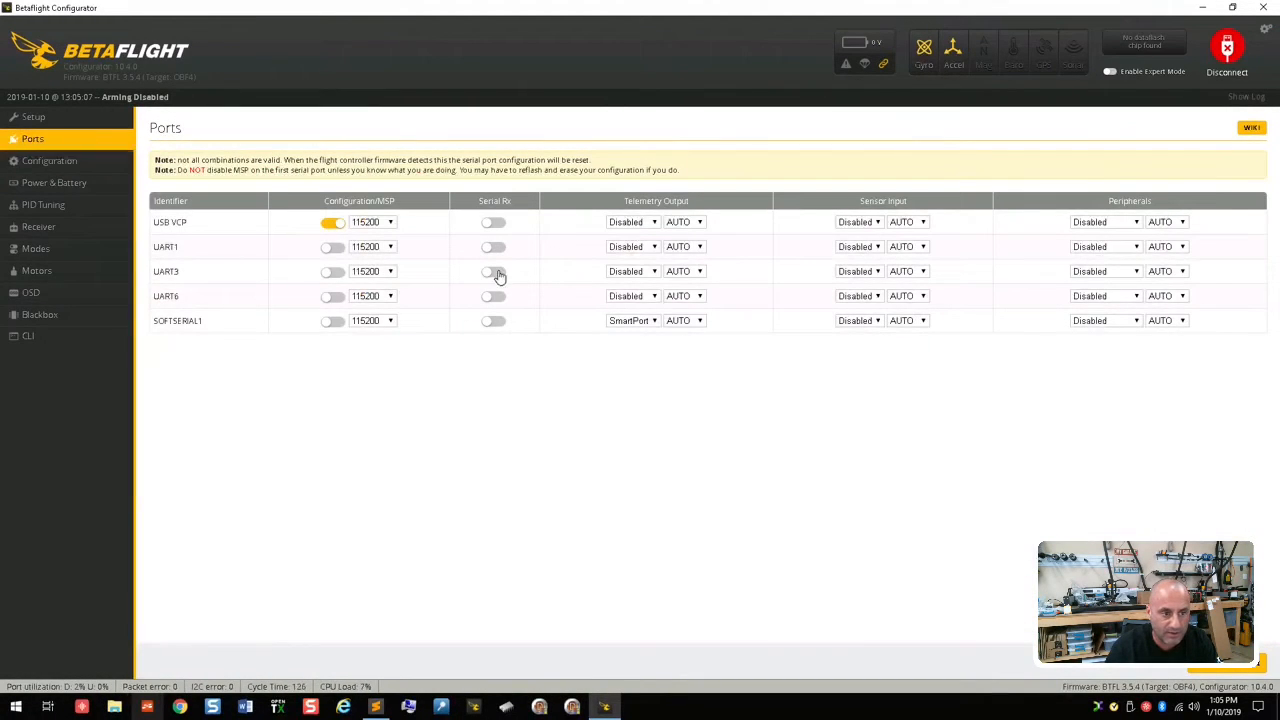
click(494, 273)
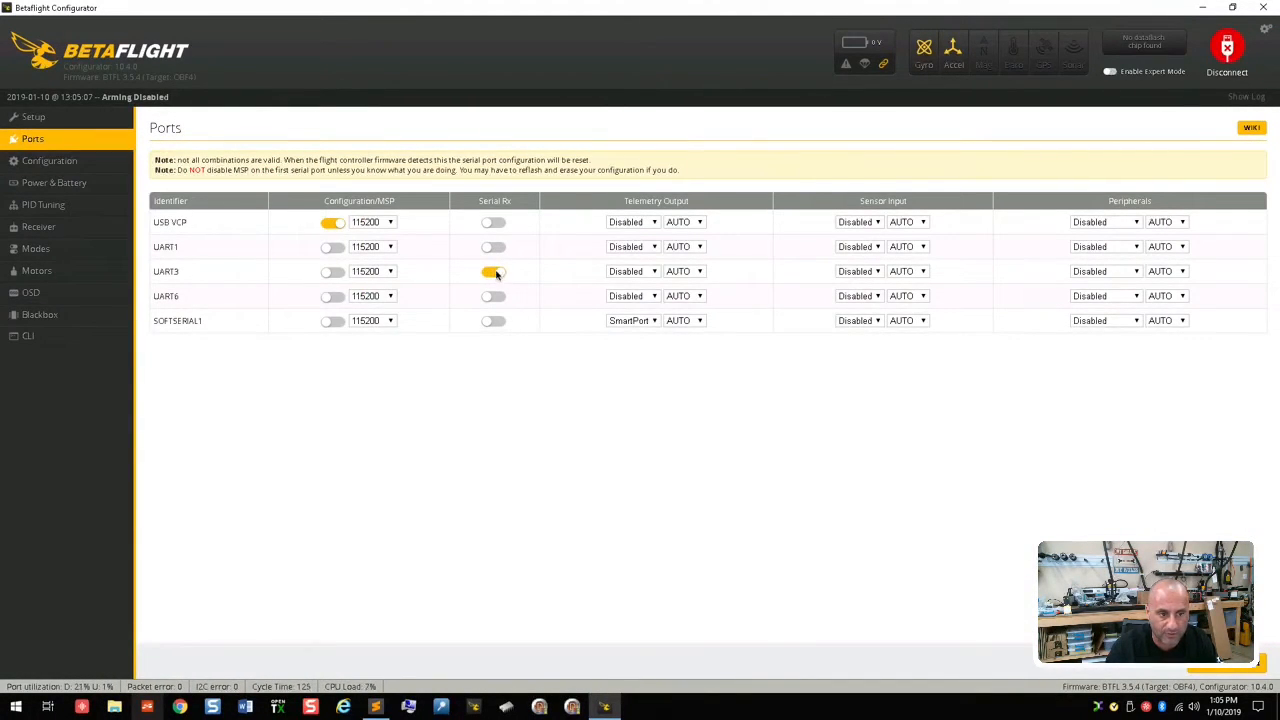
click(1222, 668)
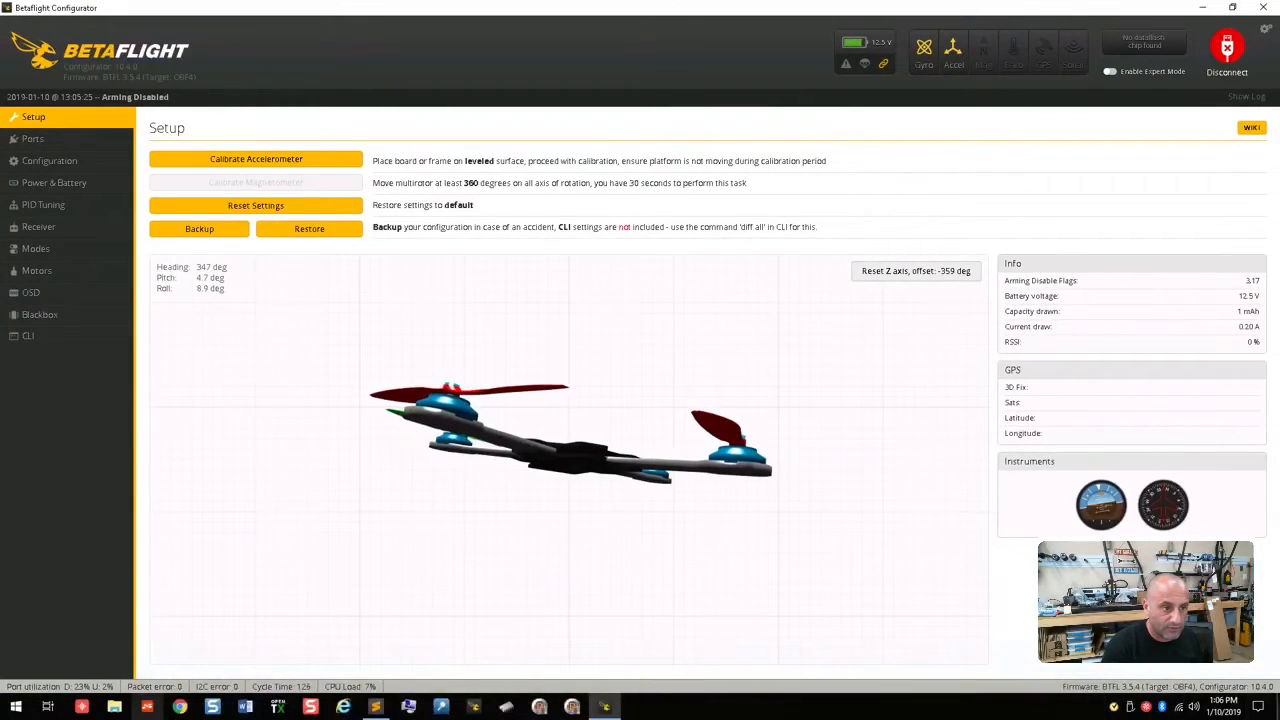
Step: Set the receiver's channel map to TAER1234 and save it
click(79, 229)
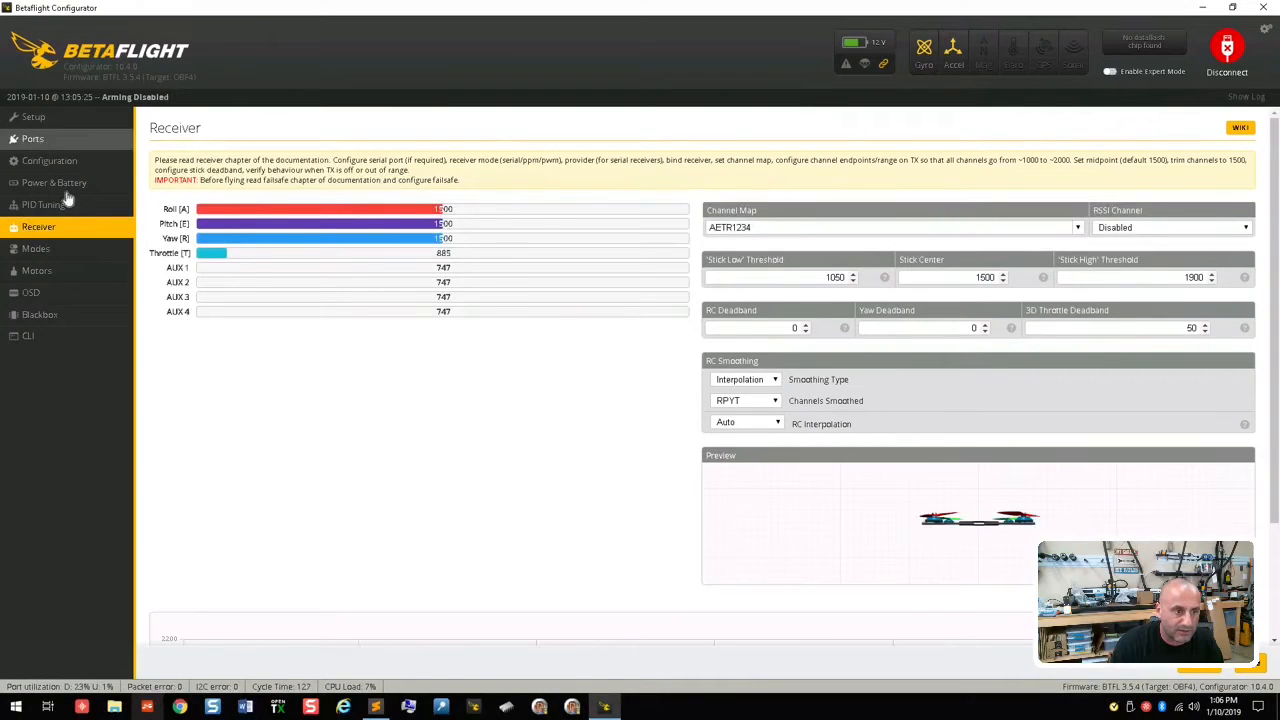
click(1079, 228)
click(758, 256)
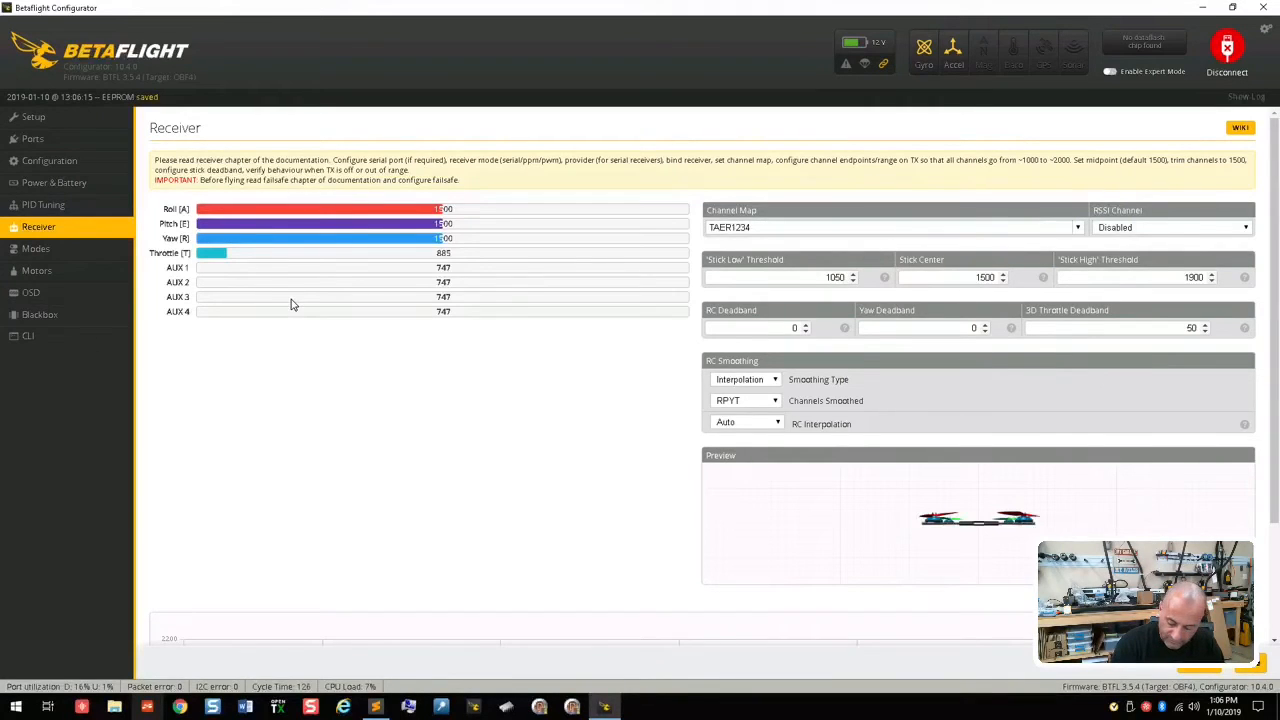
Step: Configure the receiver mode as Serial-based receiver with SBUS as provider, save, and check the receiver channels
click(74, 168)
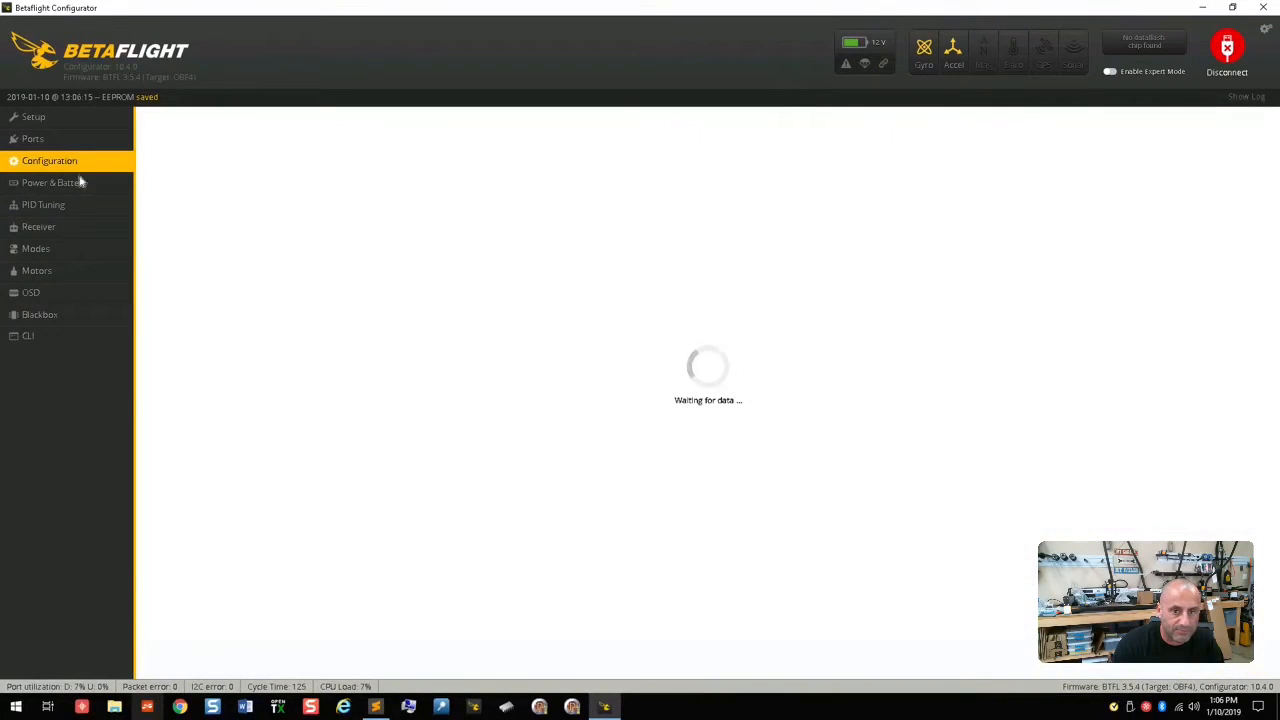
scroll(290, 500, down, 2)
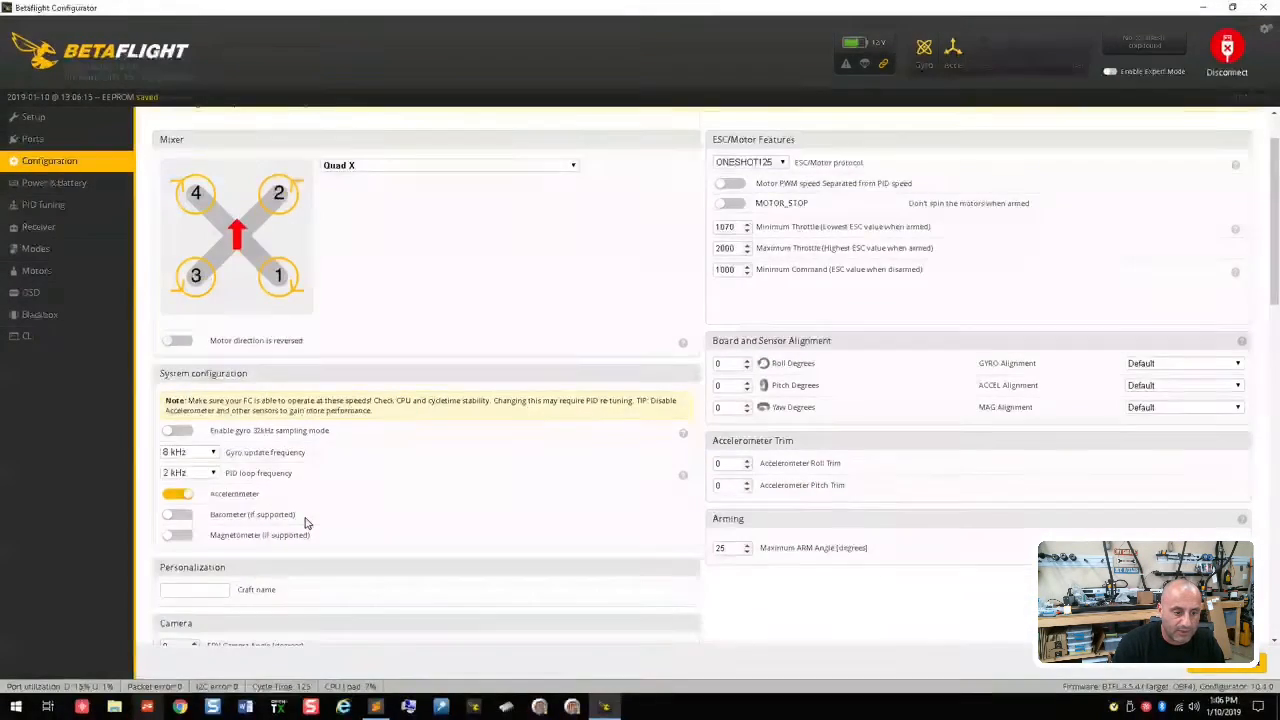
click(258, 577)
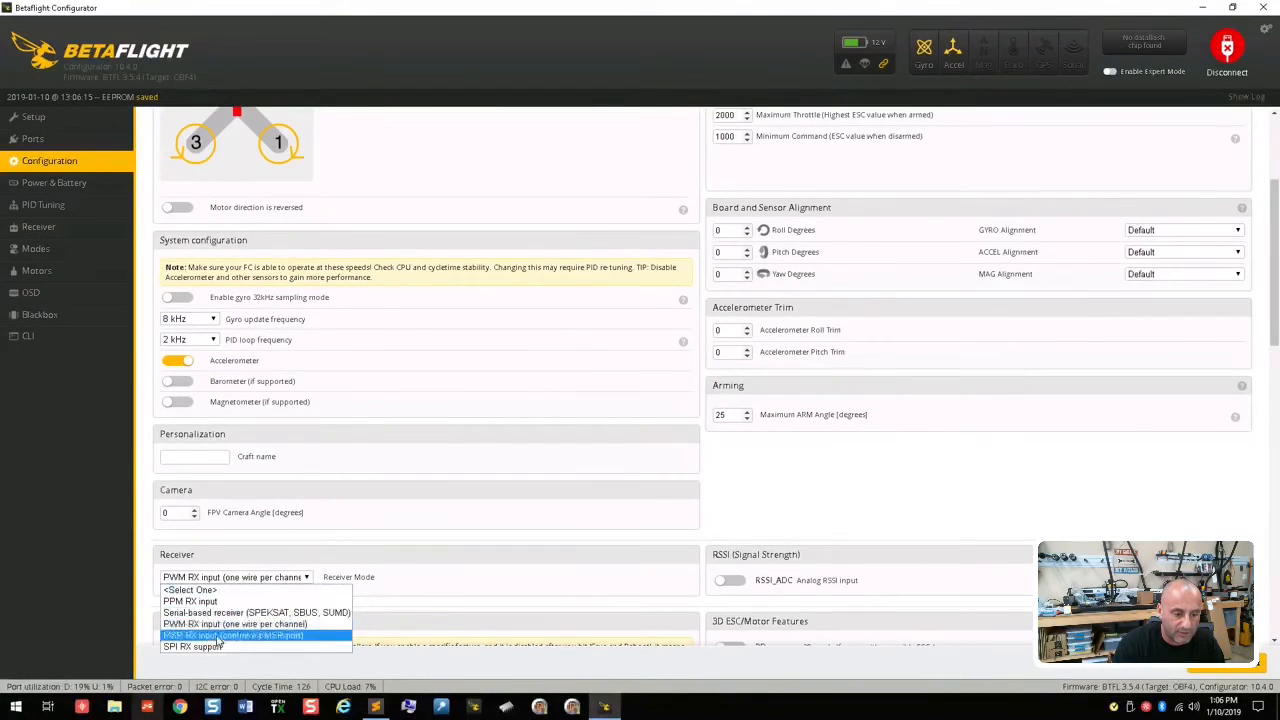
click(412, 580)
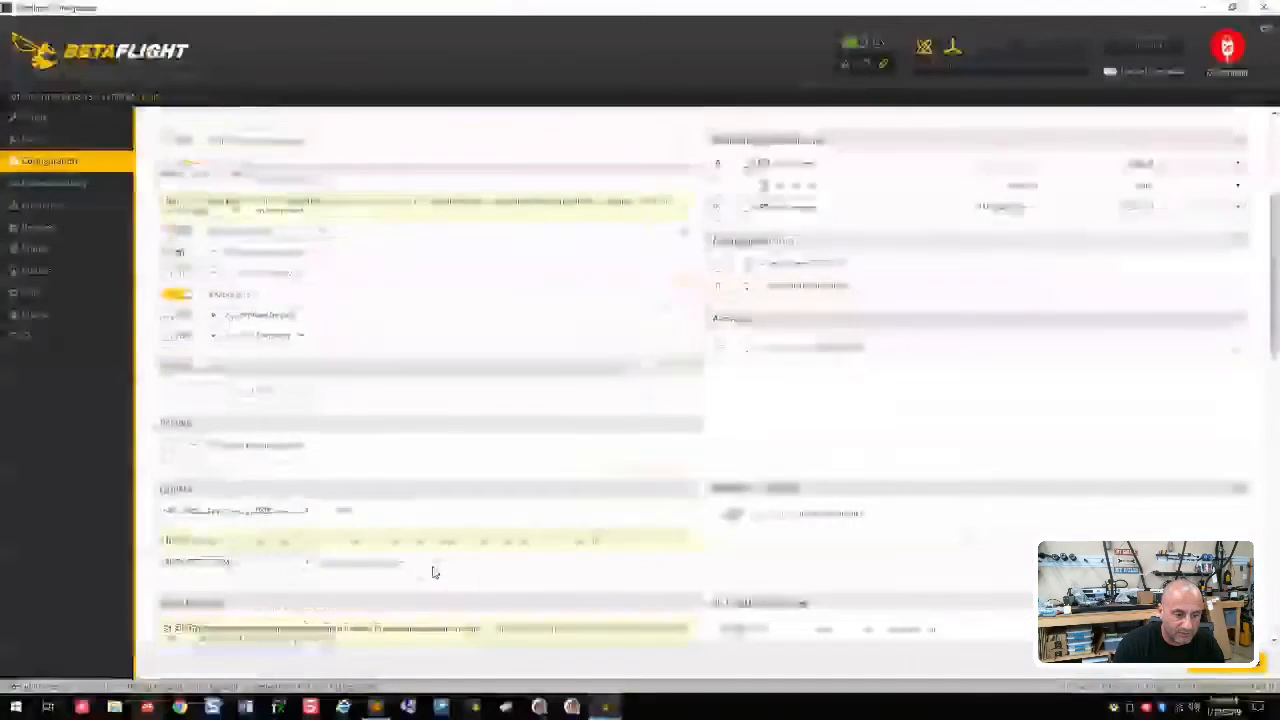
click(257, 500)
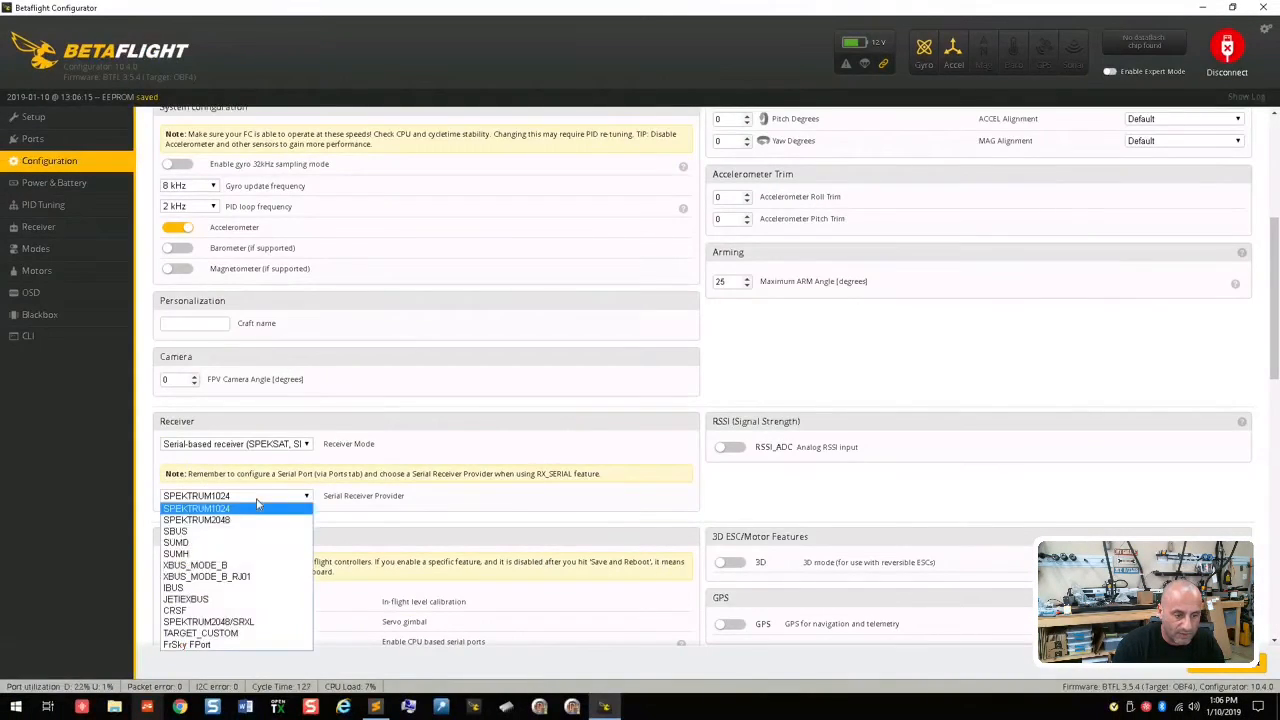
click(200, 531)
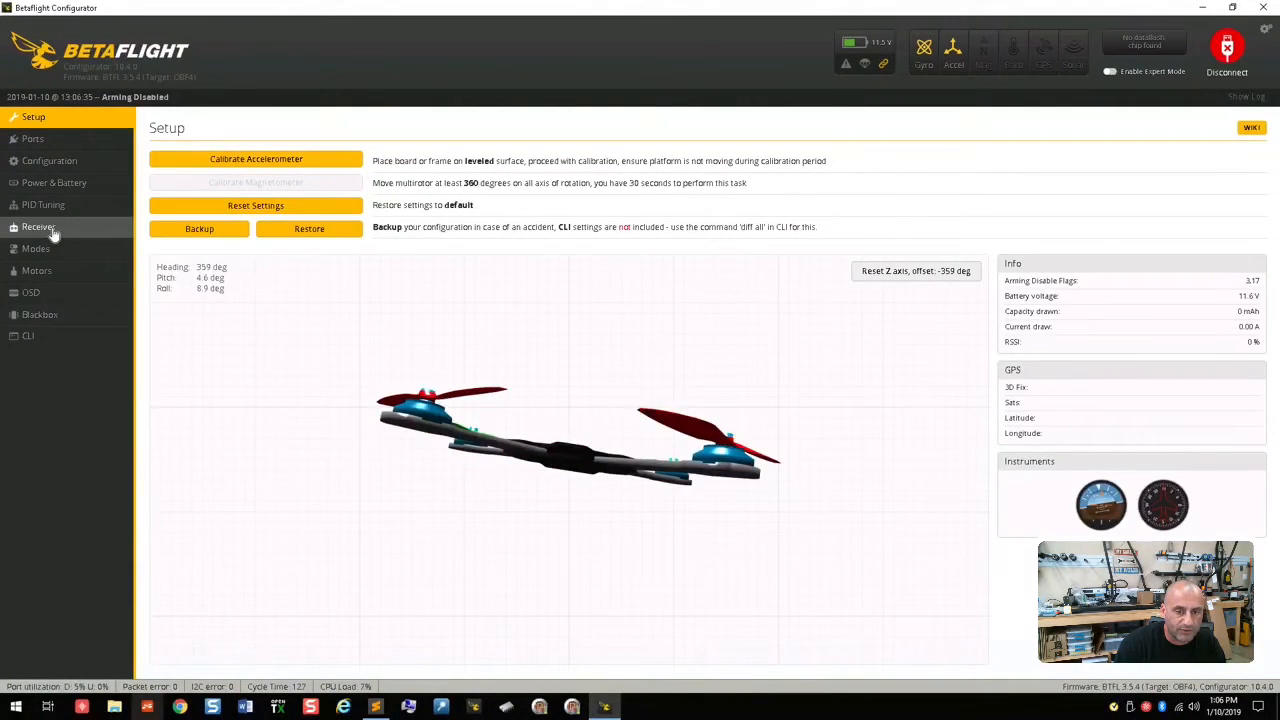
click(56, 230)
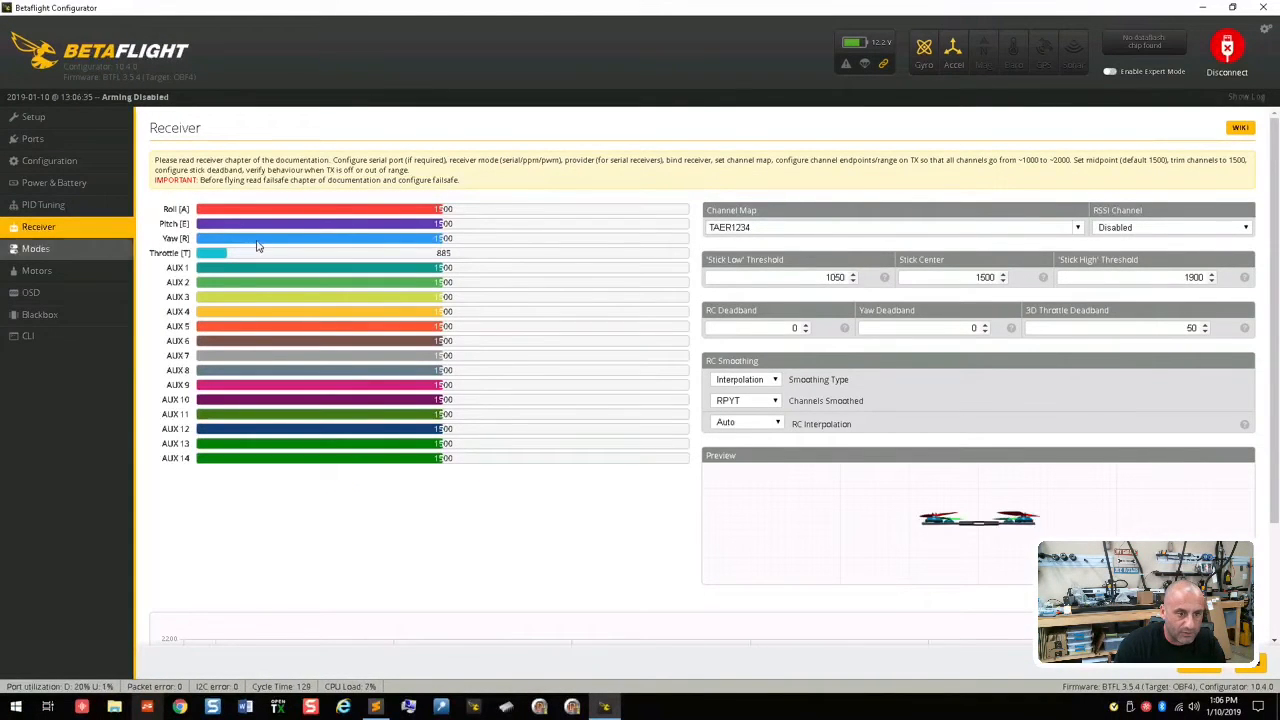
Step: Enable Serial Rx on UART1 instead of UART3, save the port settings, and check the receiver channels
click(60, 141)
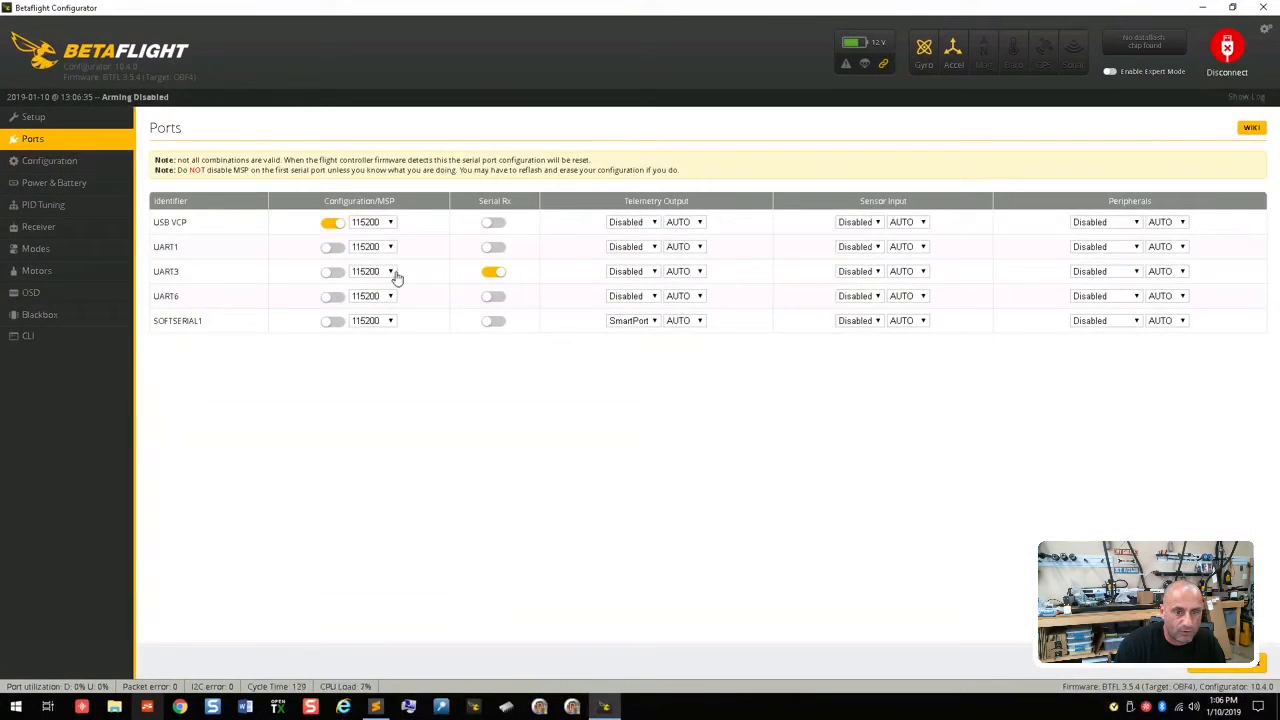
click(493, 247)
click(493, 271)
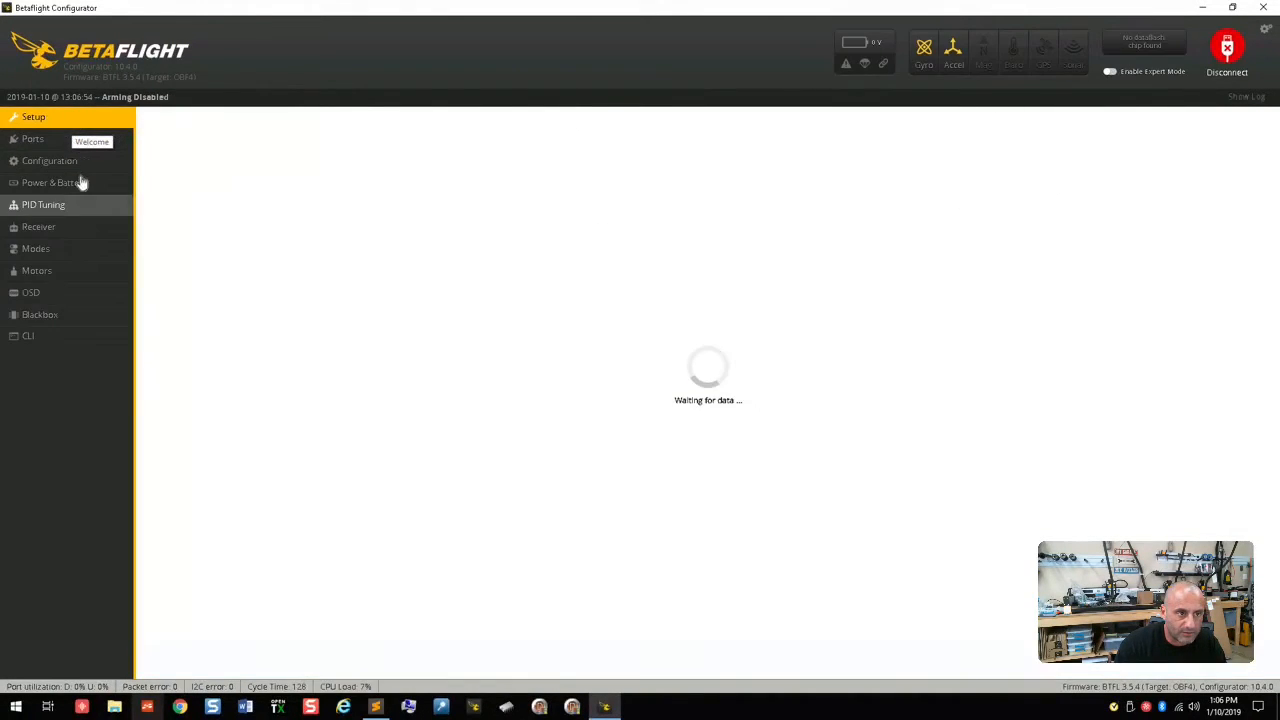
click(40, 227)
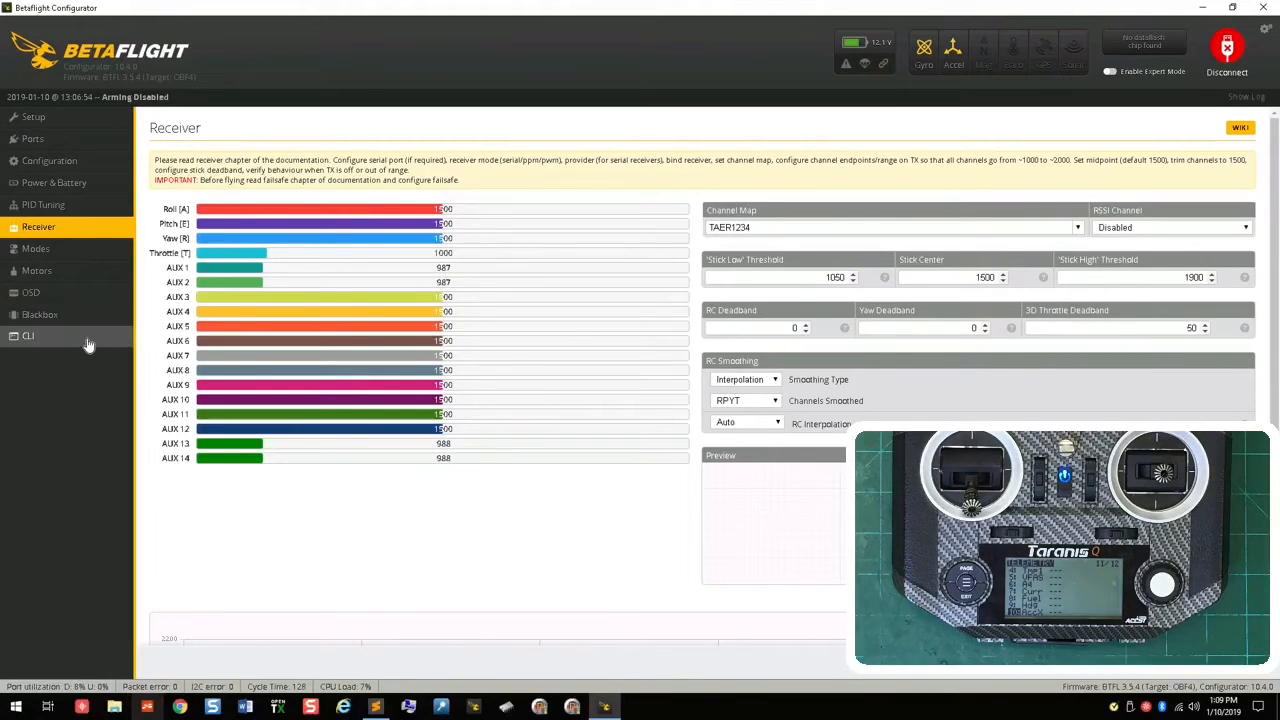
Step: Query the telemetry settings in the CLI with set tlm
click(30, 337)
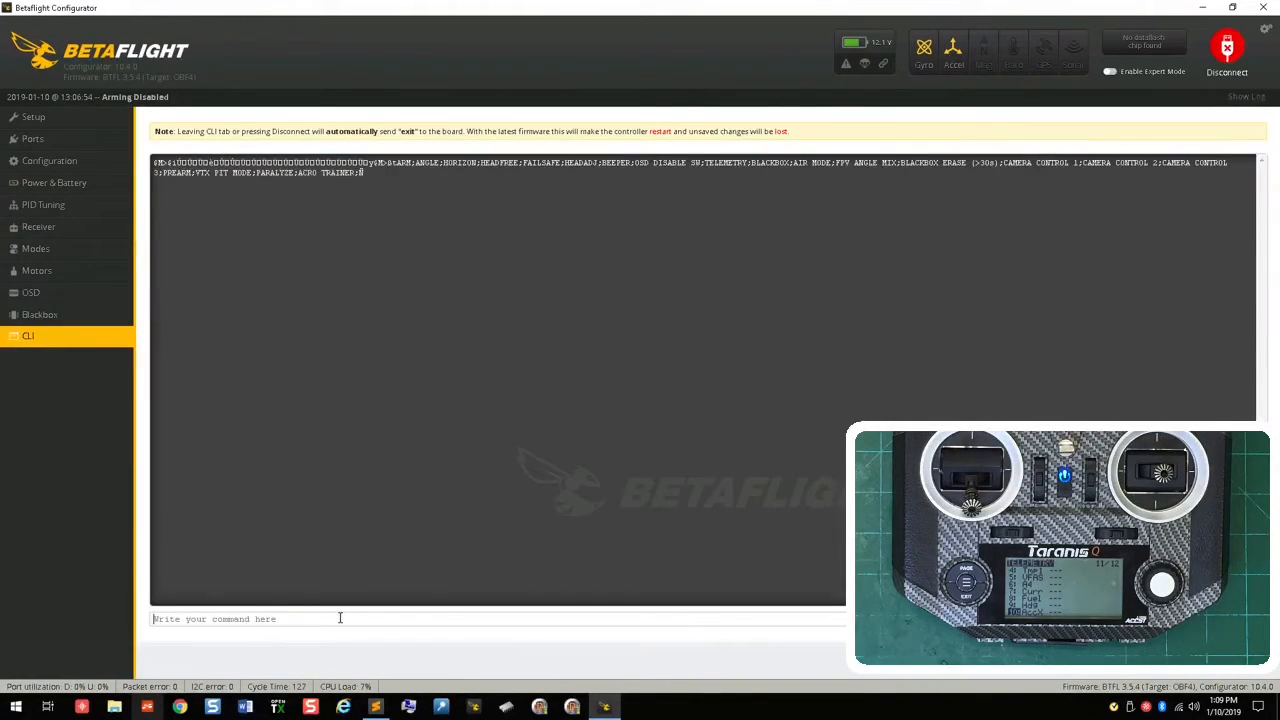
text(set)
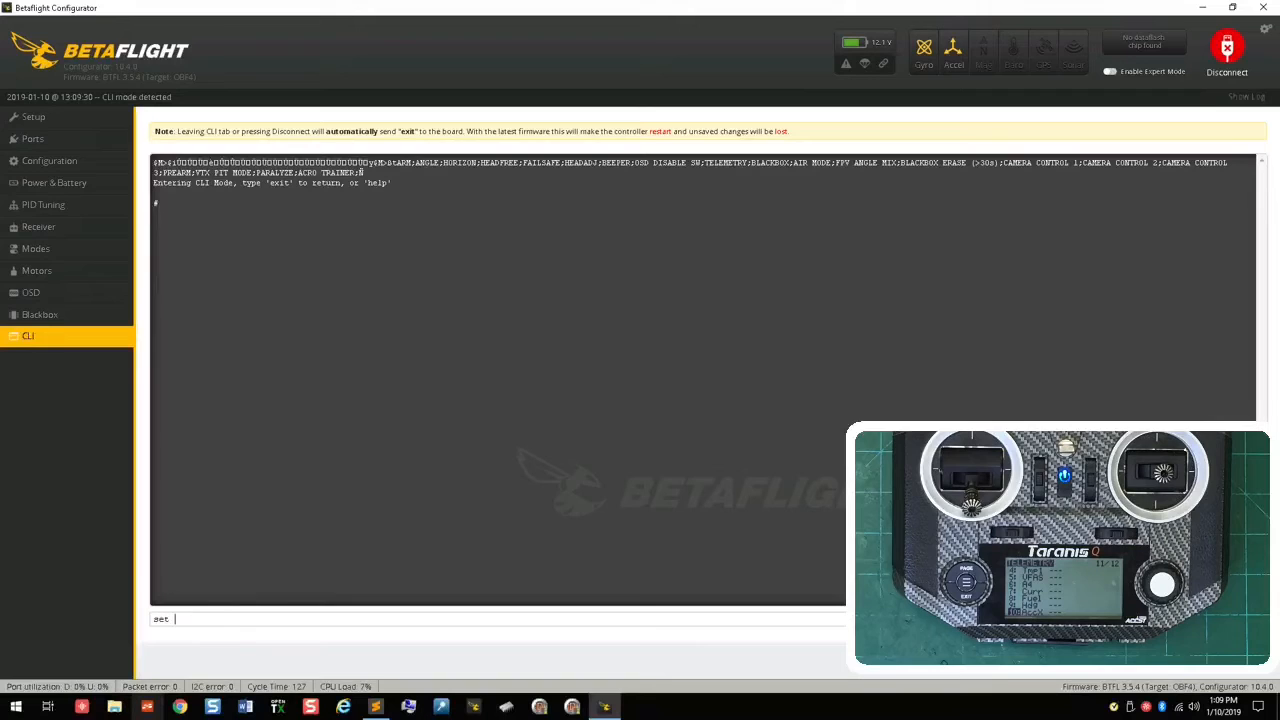
text( tlm)
key(Return)
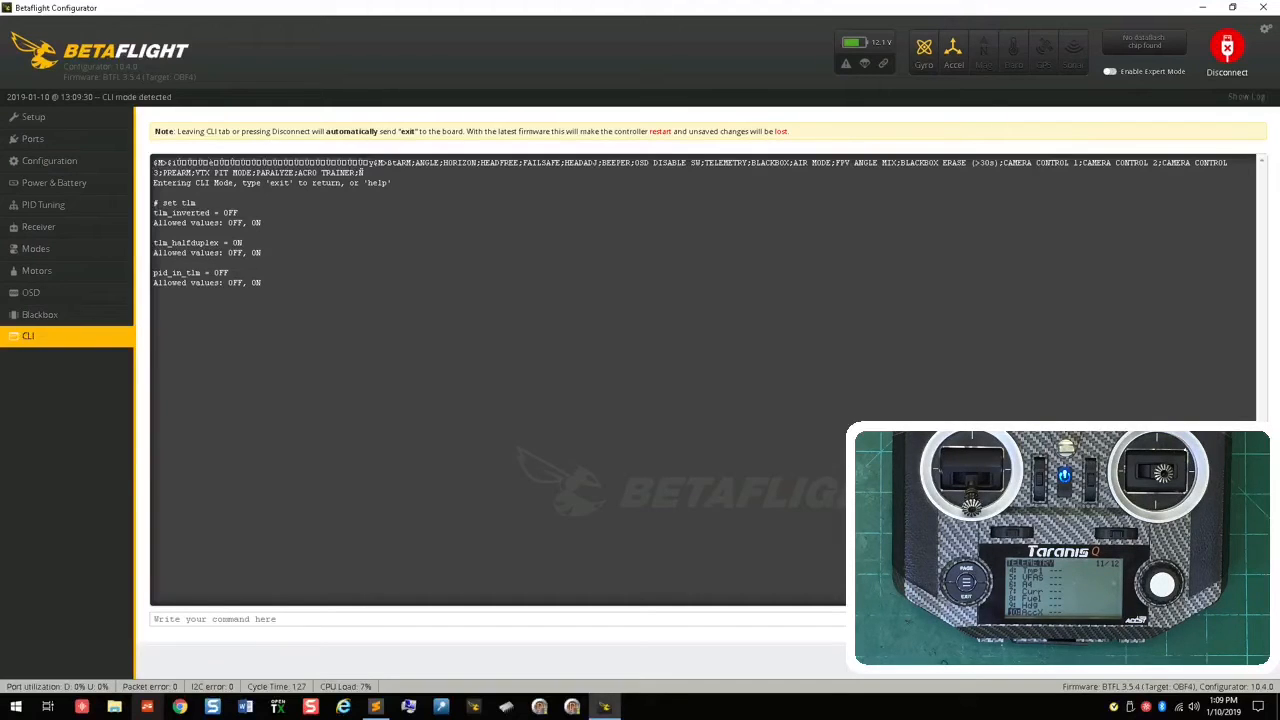
Step: Set tlm_inverted to on in the CLI and save
text(set tlm_inverted = on)
key(Return)
text(save)
key(Return)
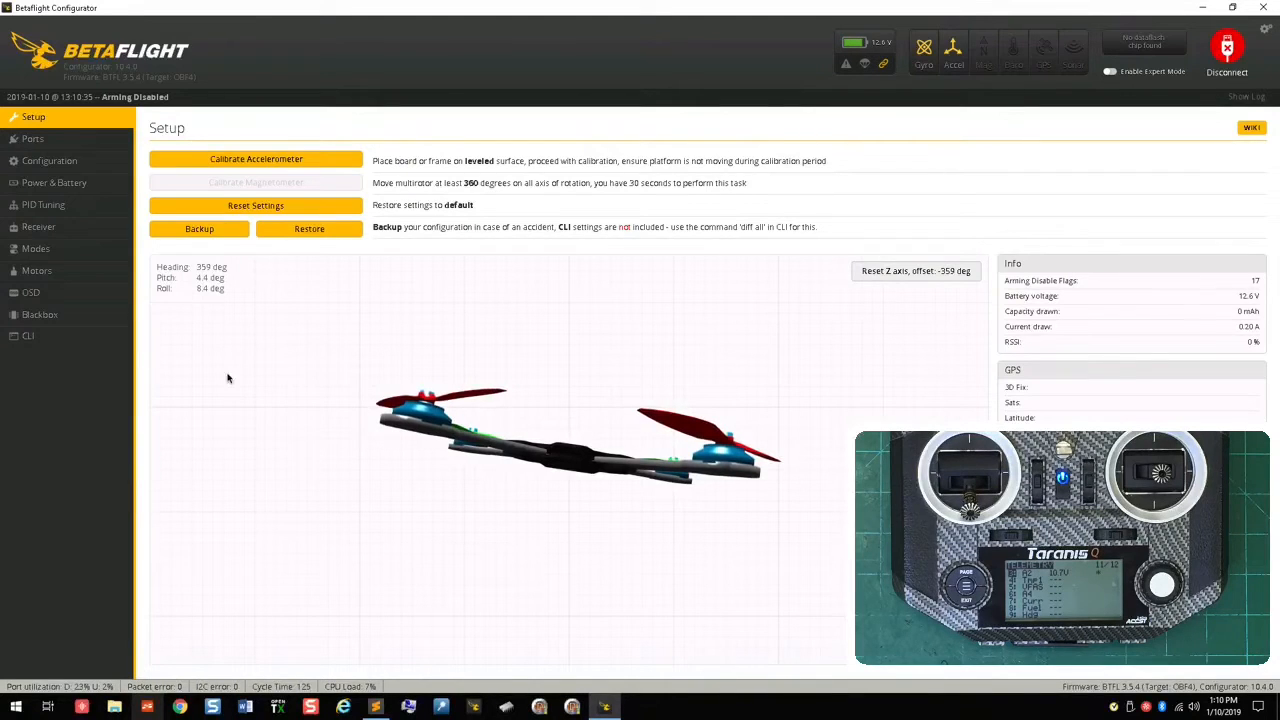
Step: List the telemetry settings in the CLI with set tlm, set tlm_inverted to on again and save
click(79, 341)
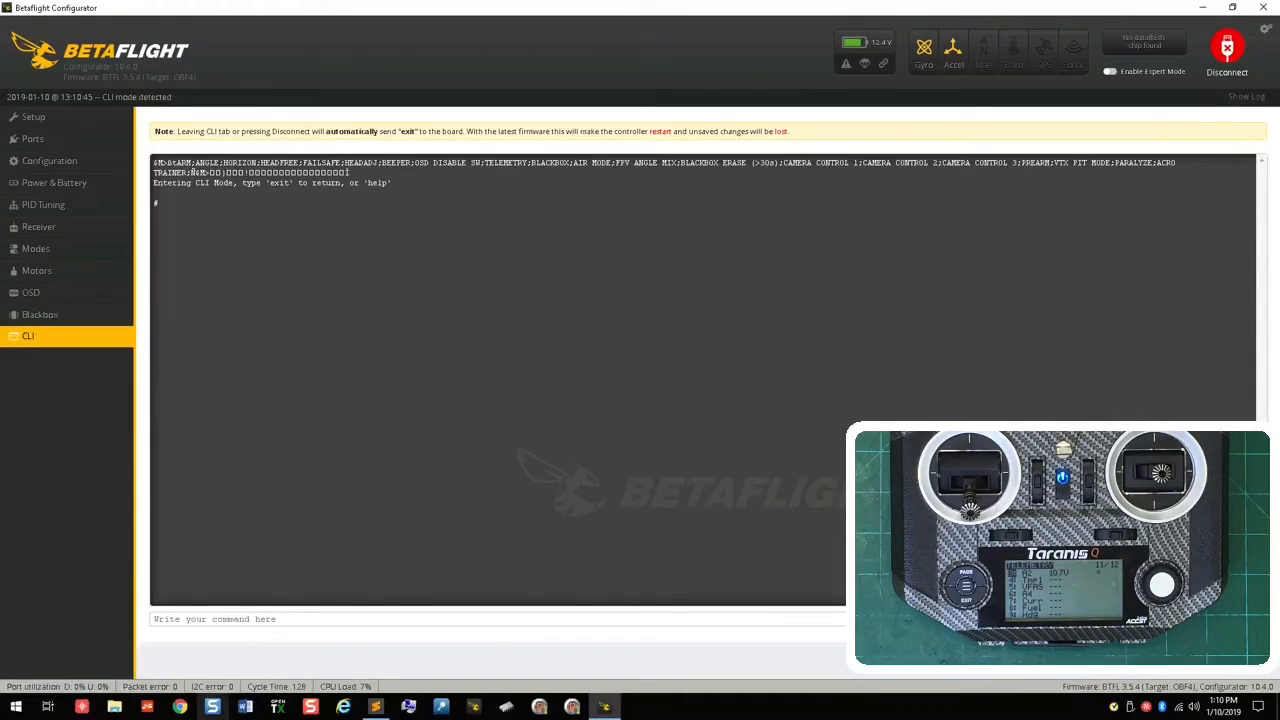
text(set tlm)
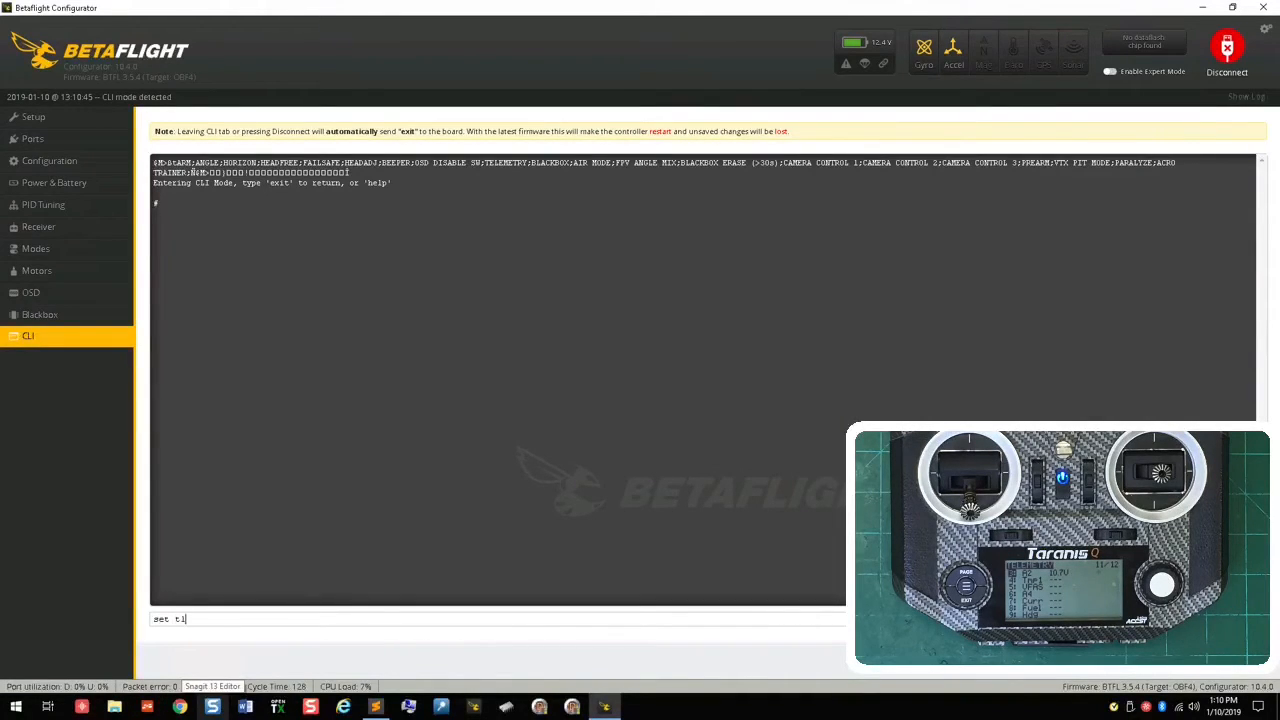
key(Return)
text(set tlm_inverted)
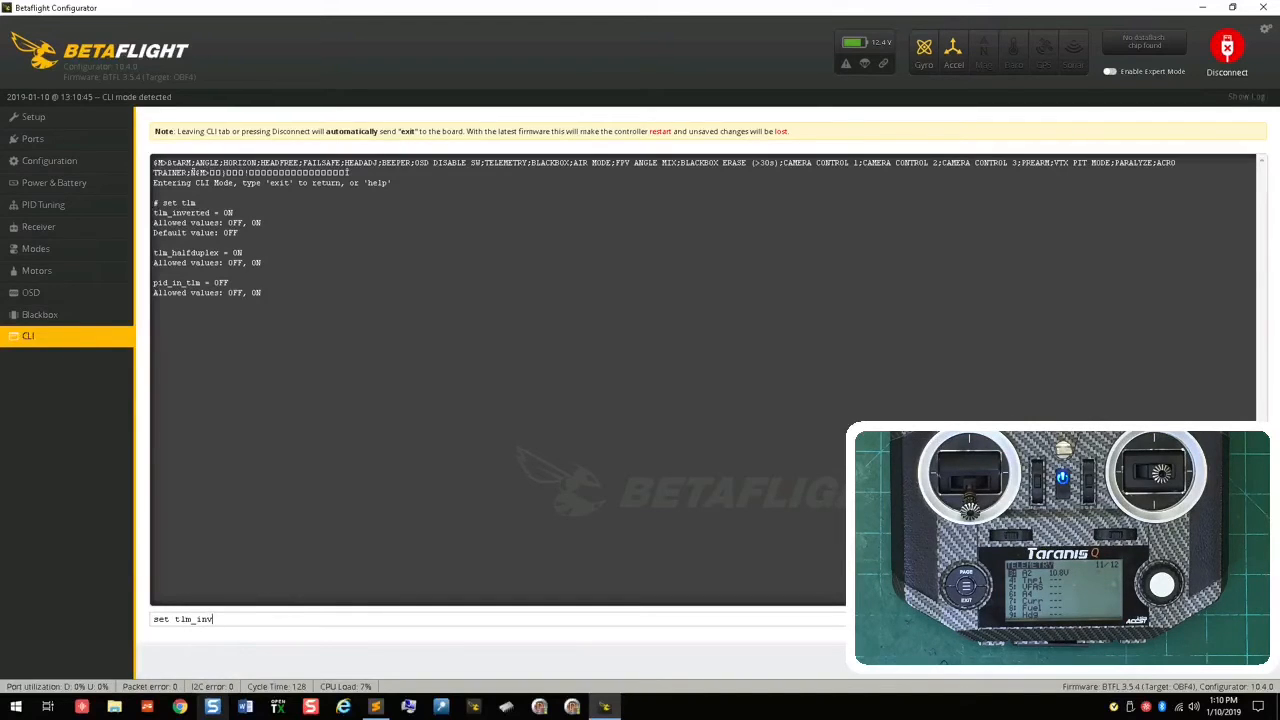
text( = on)
key(Return)
text(save)
key(Return)
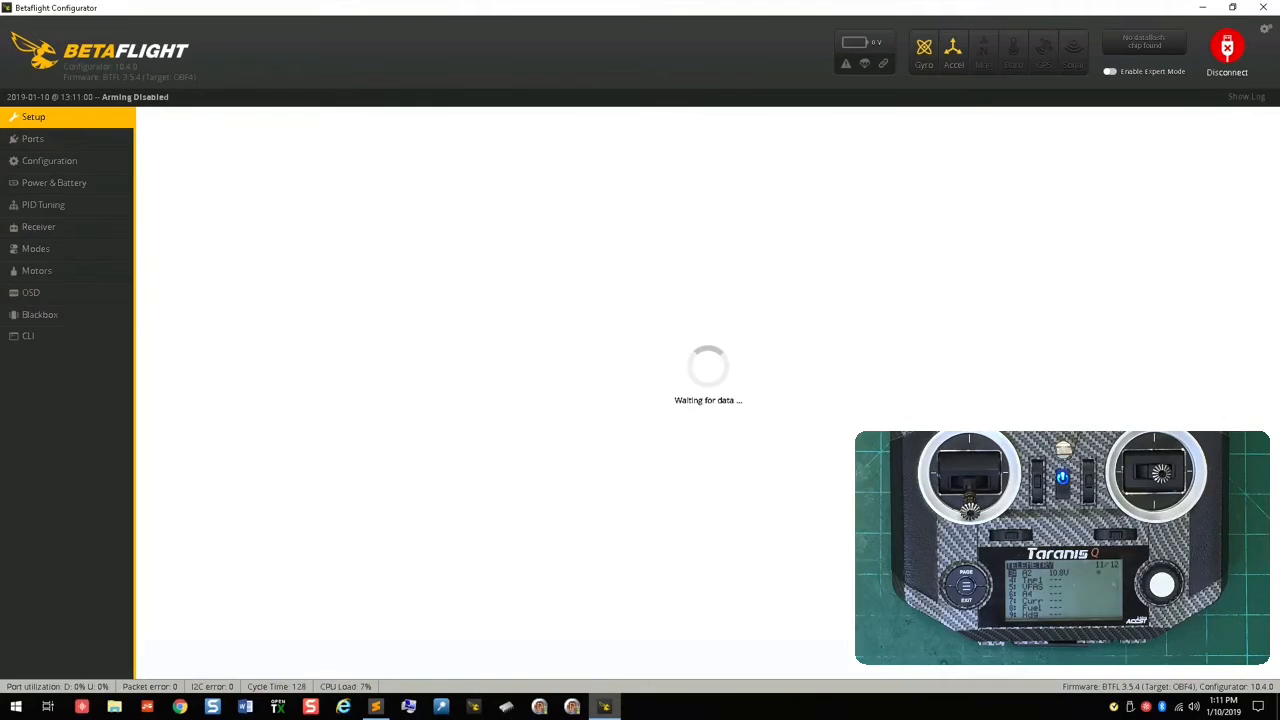
Step: Review the receiver and other feature settings in the configuration, and list the board's resources in the CLI
click(72, 170)
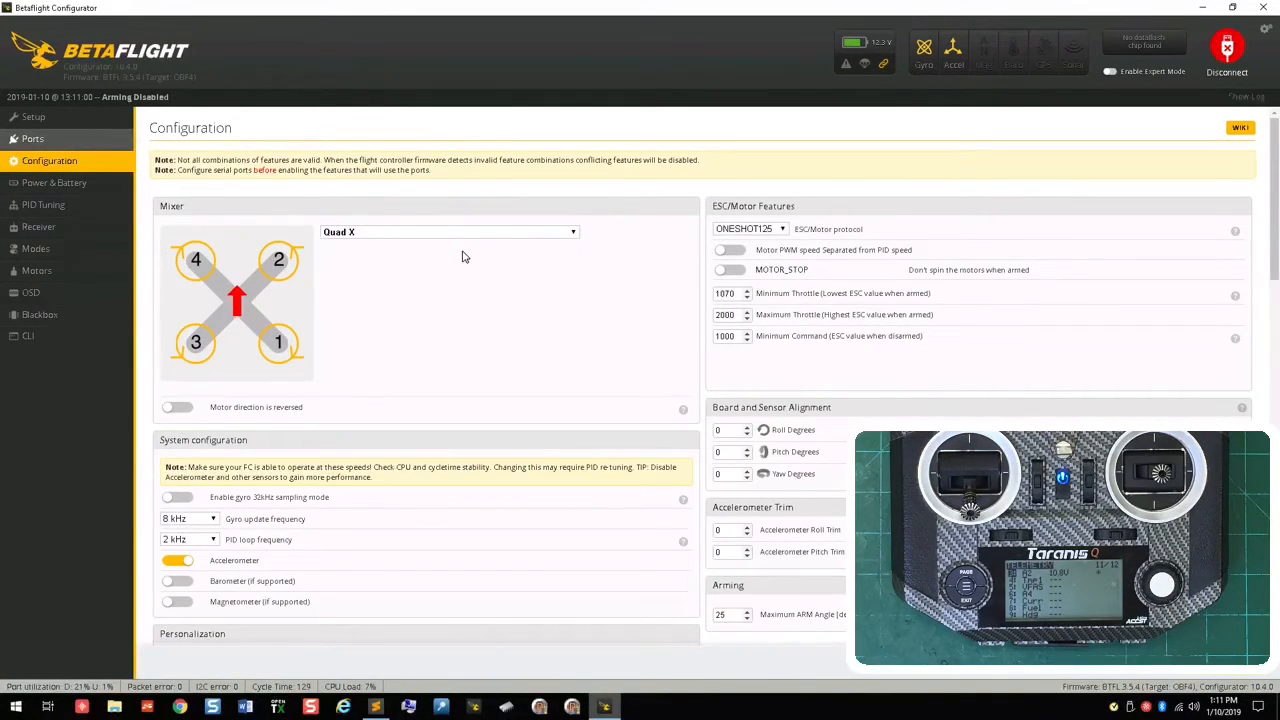
click(94, 166)
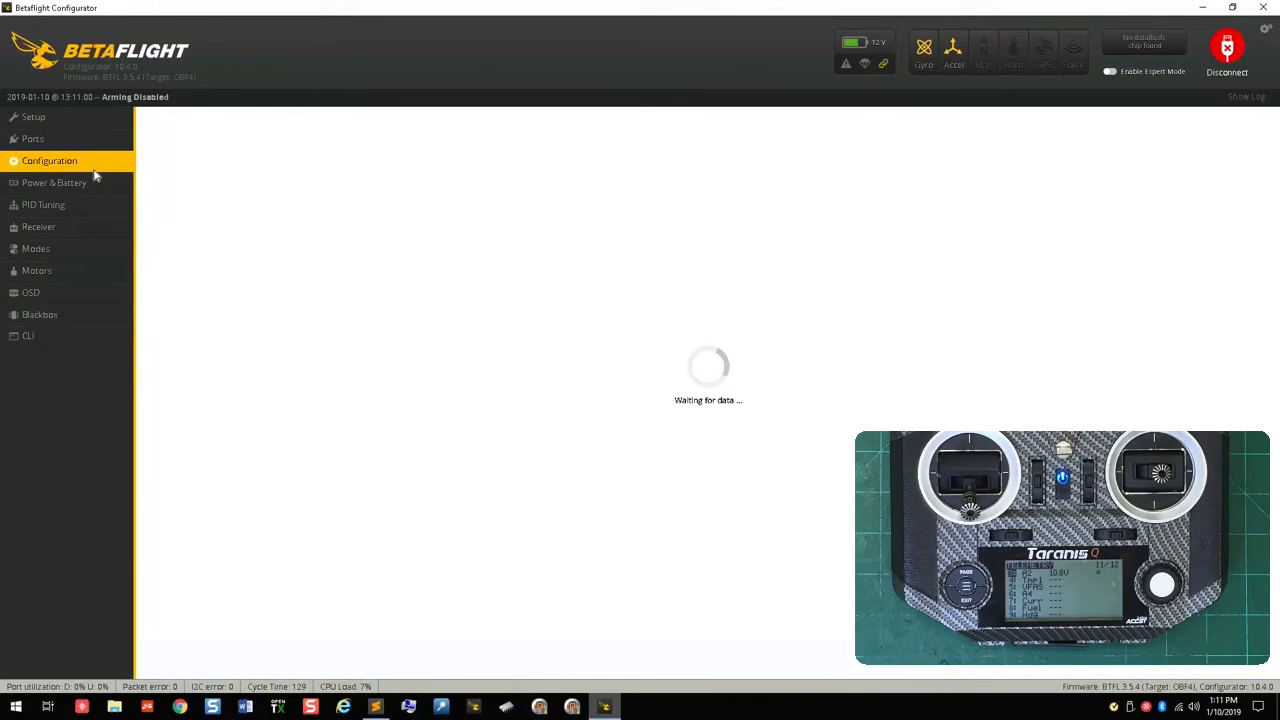
scroll(350, 449, down, 5)
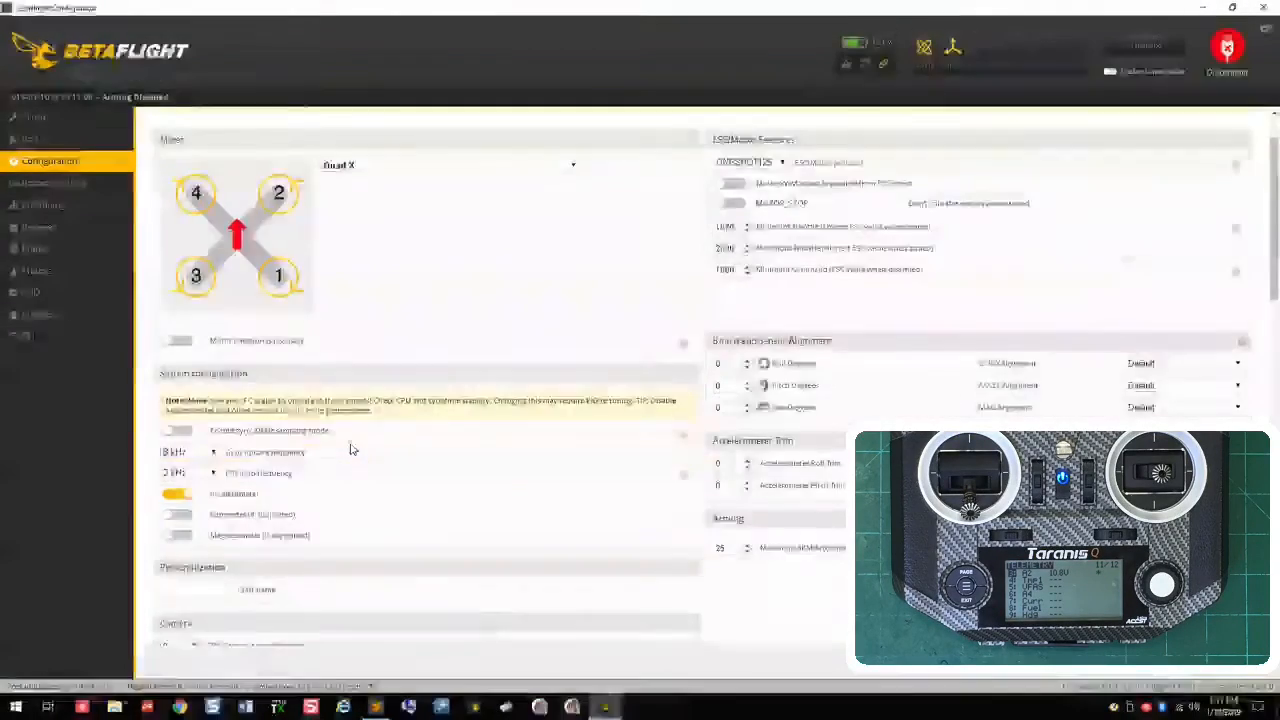
scroll(350, 449, down, 10)
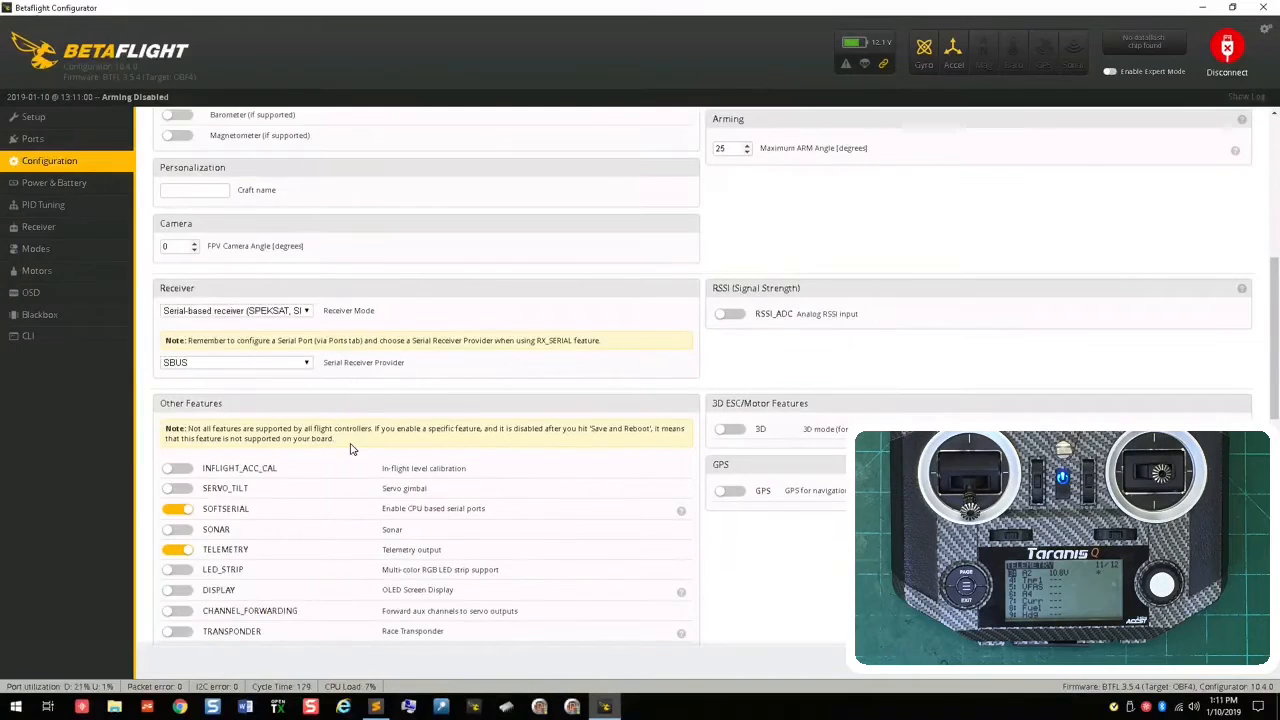
scroll(350, 449, down, 1)
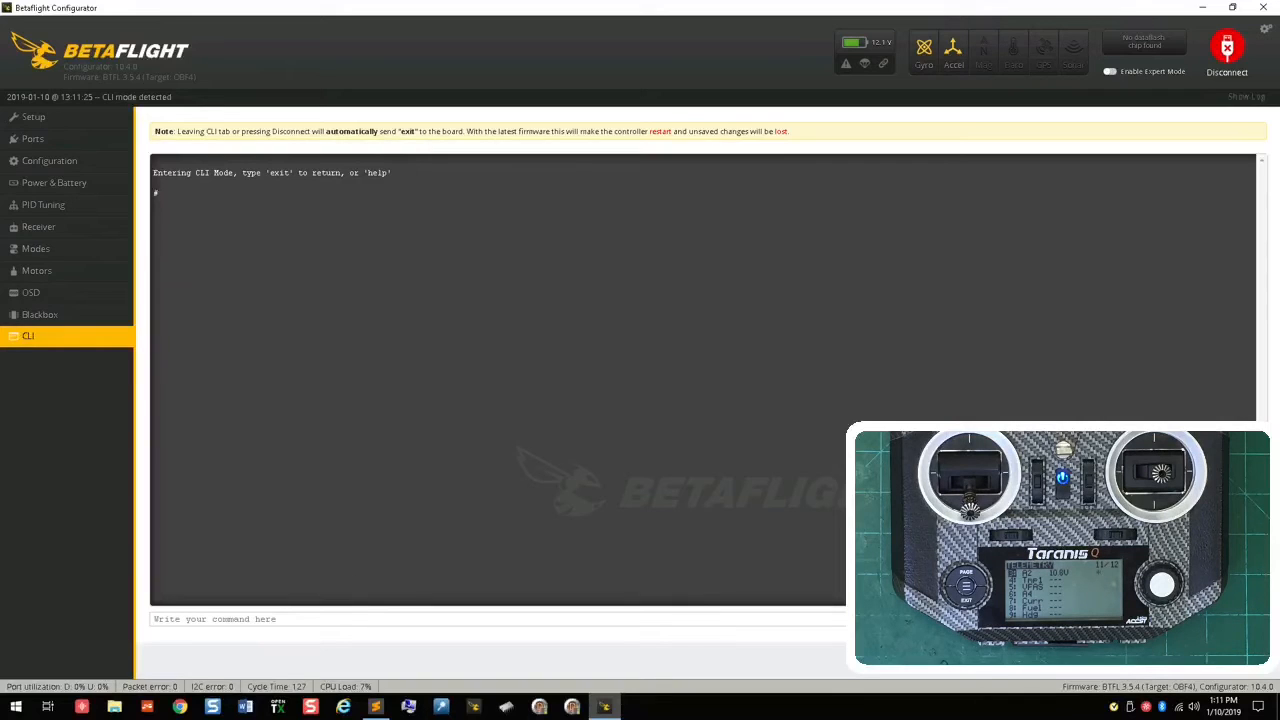
text(resource)
key(Return)
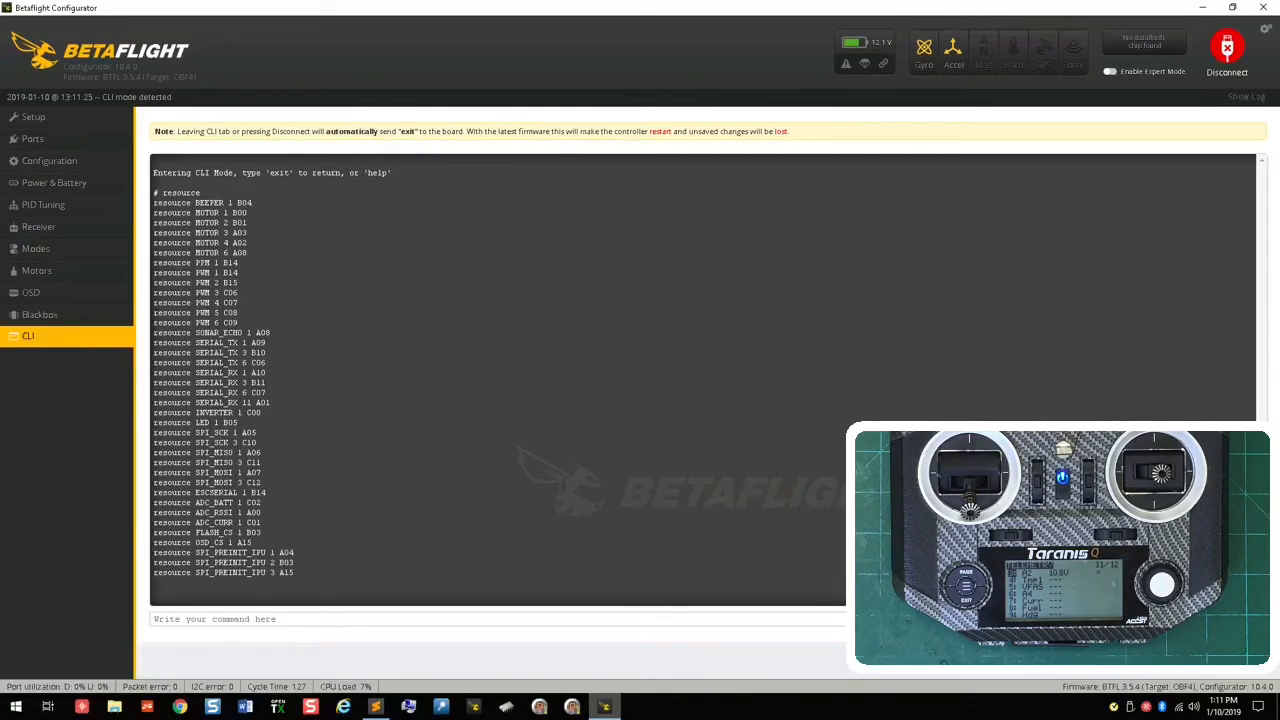
Step: Set tlm_inverted to on once more in the CLI
text(set tlm_inverte)
text(d = on)
key(Return)
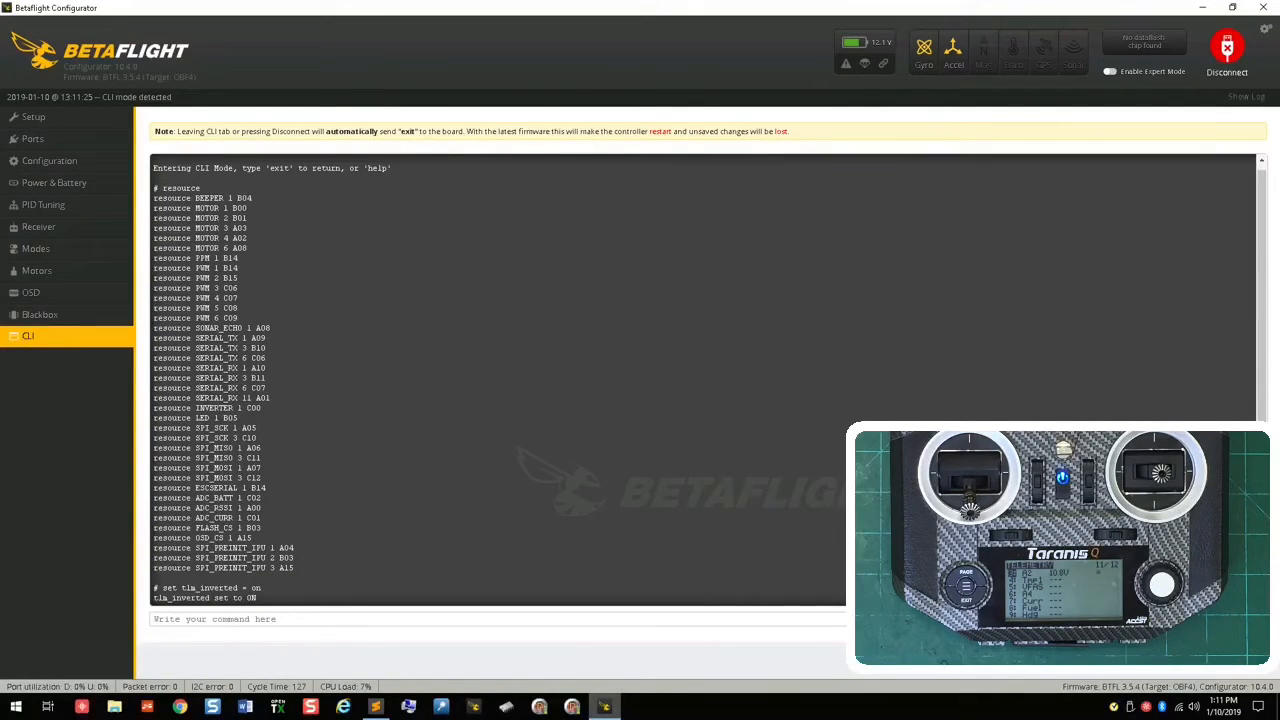
Step: Query the tlm_half setting in the CLI, set tlm_halfduplex to off and save
text(set tlm_)
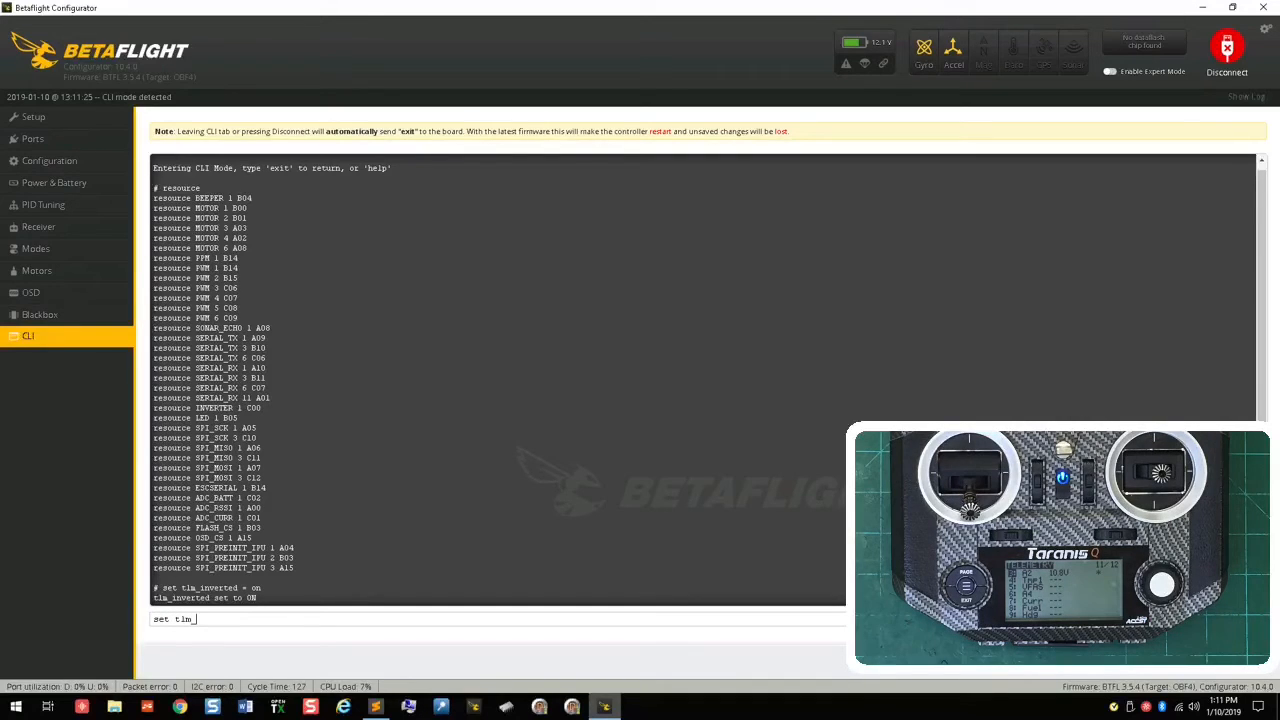
text(half)
key(Return)
key(Up)
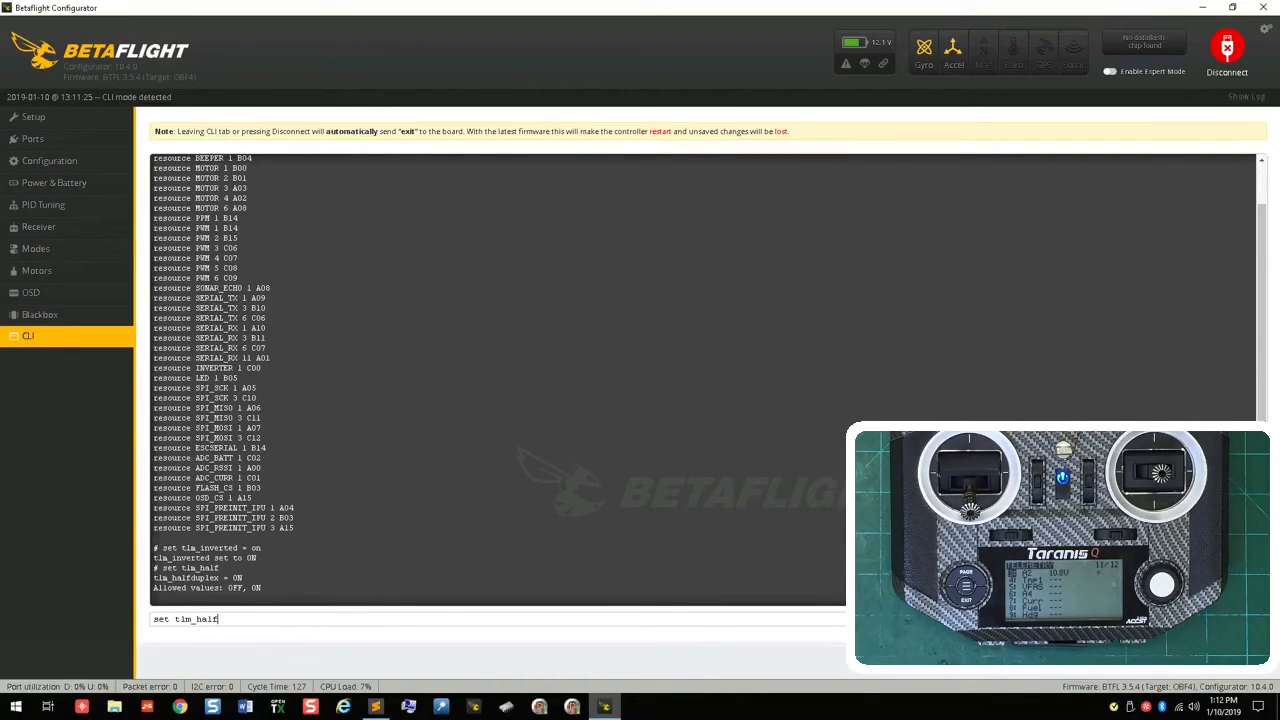
text(duplex = off)
key(Return)
text(save)
key(Return)
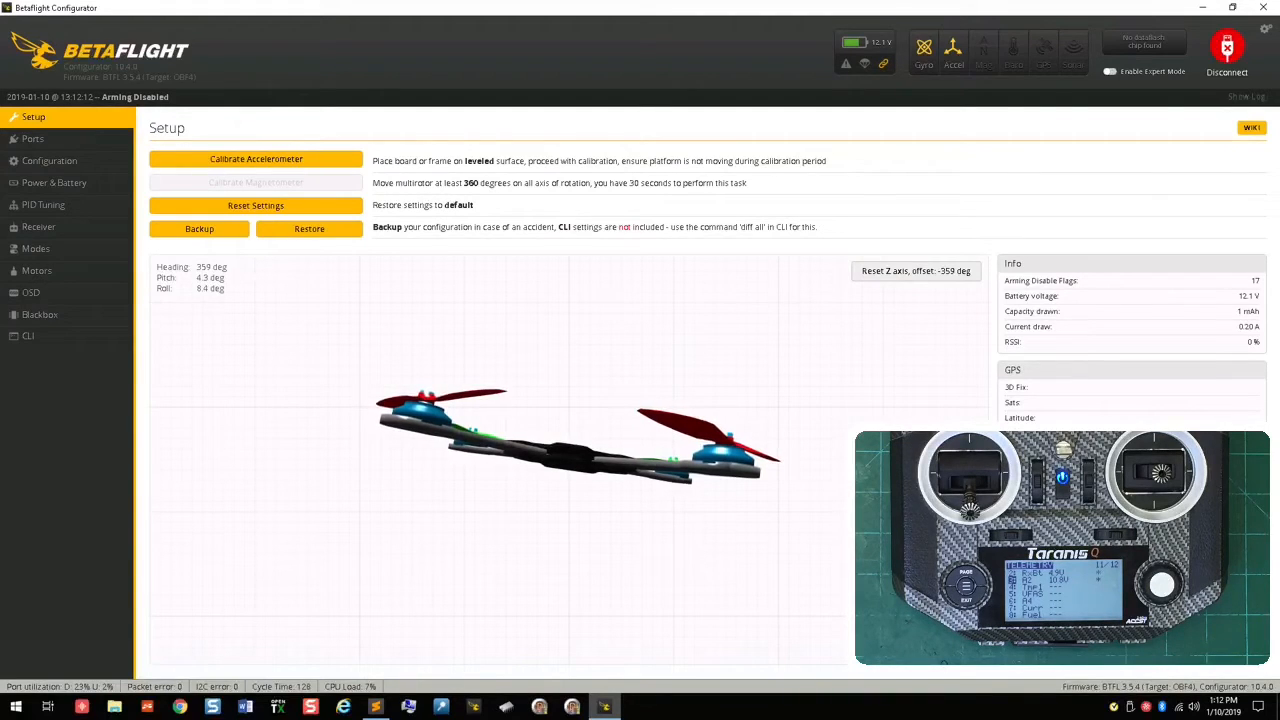
Step: Reopen the CLI and list the telemetry settings with set tlm
click(48, 342)
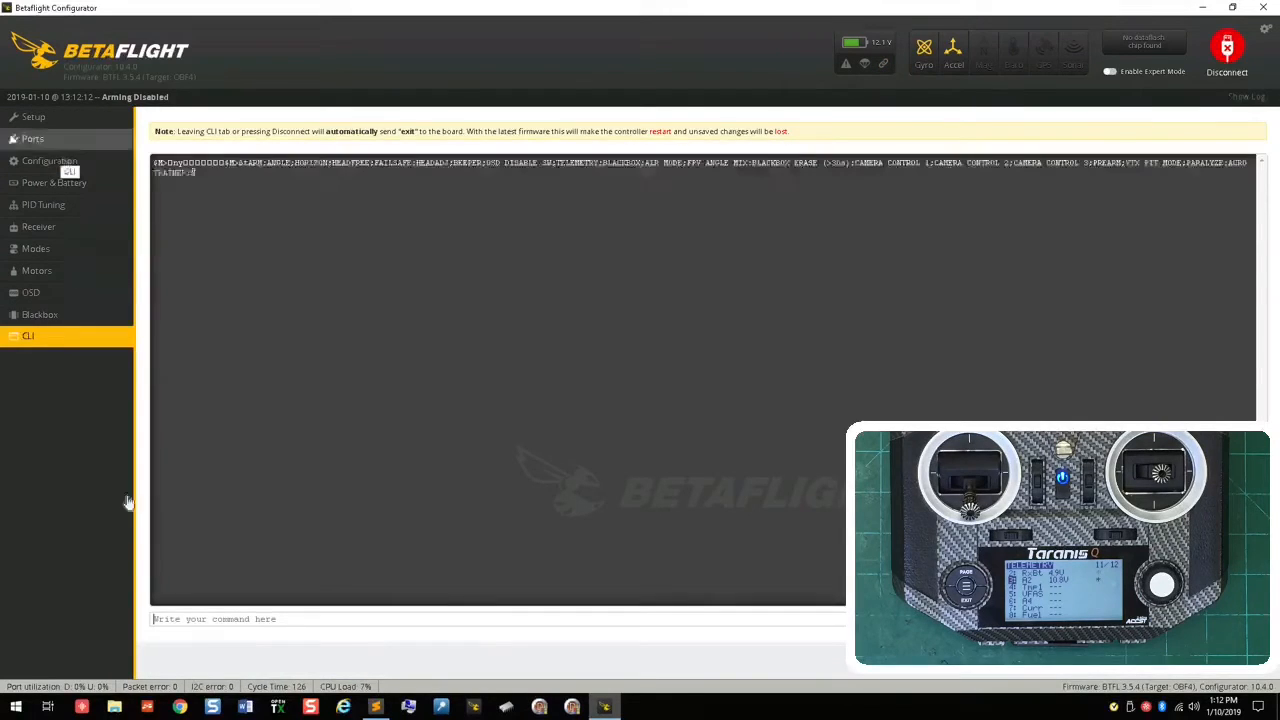
text(set tlm)
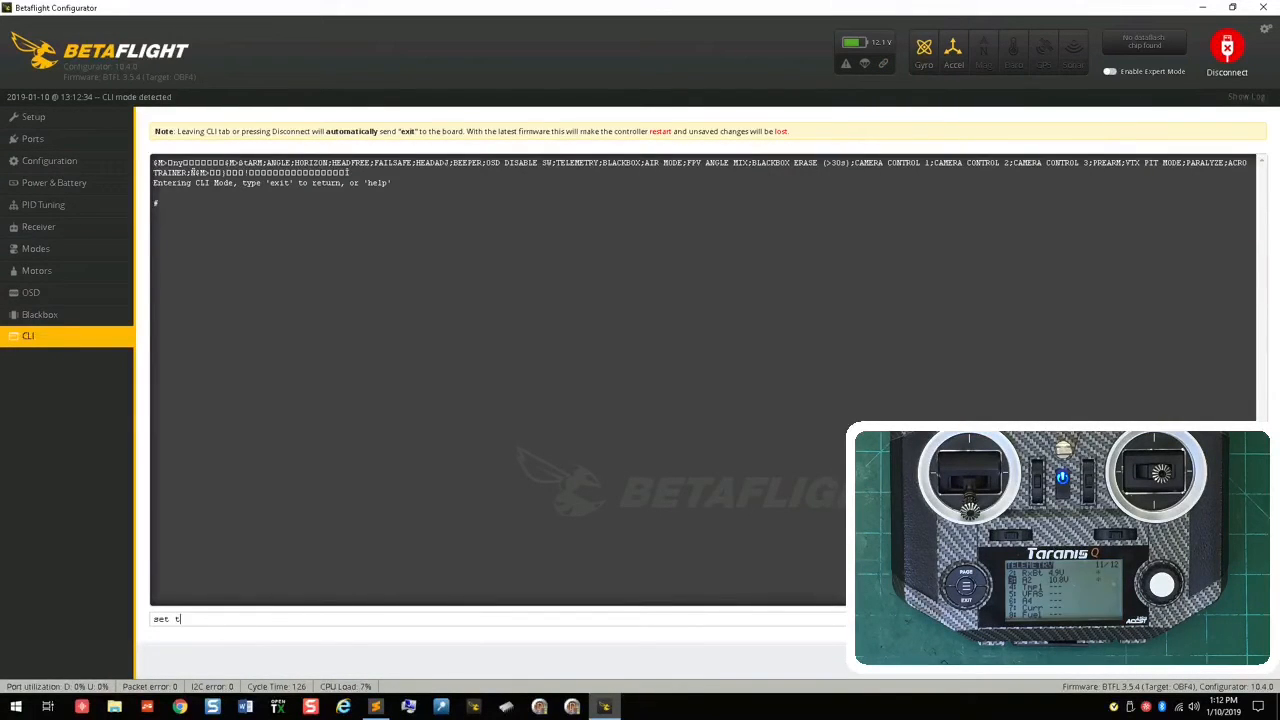
key(Return)
Step: Set tlm_halfduplex to on in the CLI and save
text(set tlm_halfduplex=off)
key(BackSpace)
key(BackSpace)
text(on)
key(Return)
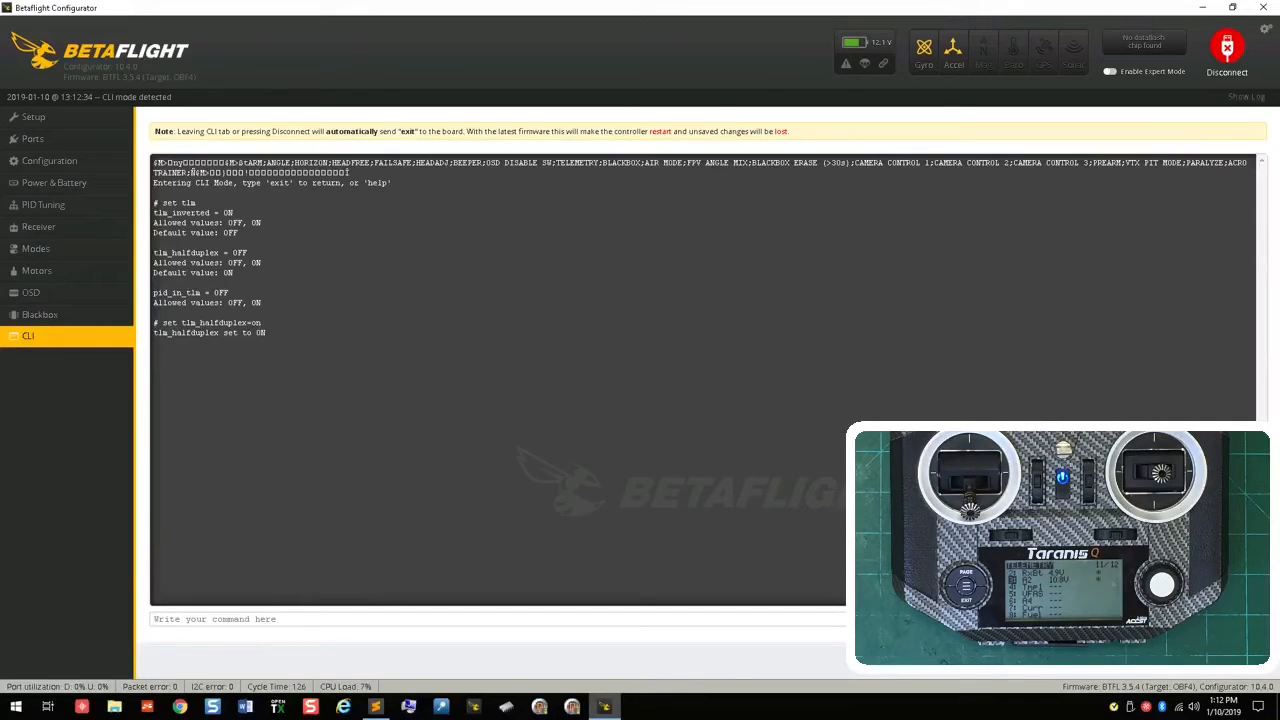
text(save)
key(Return)
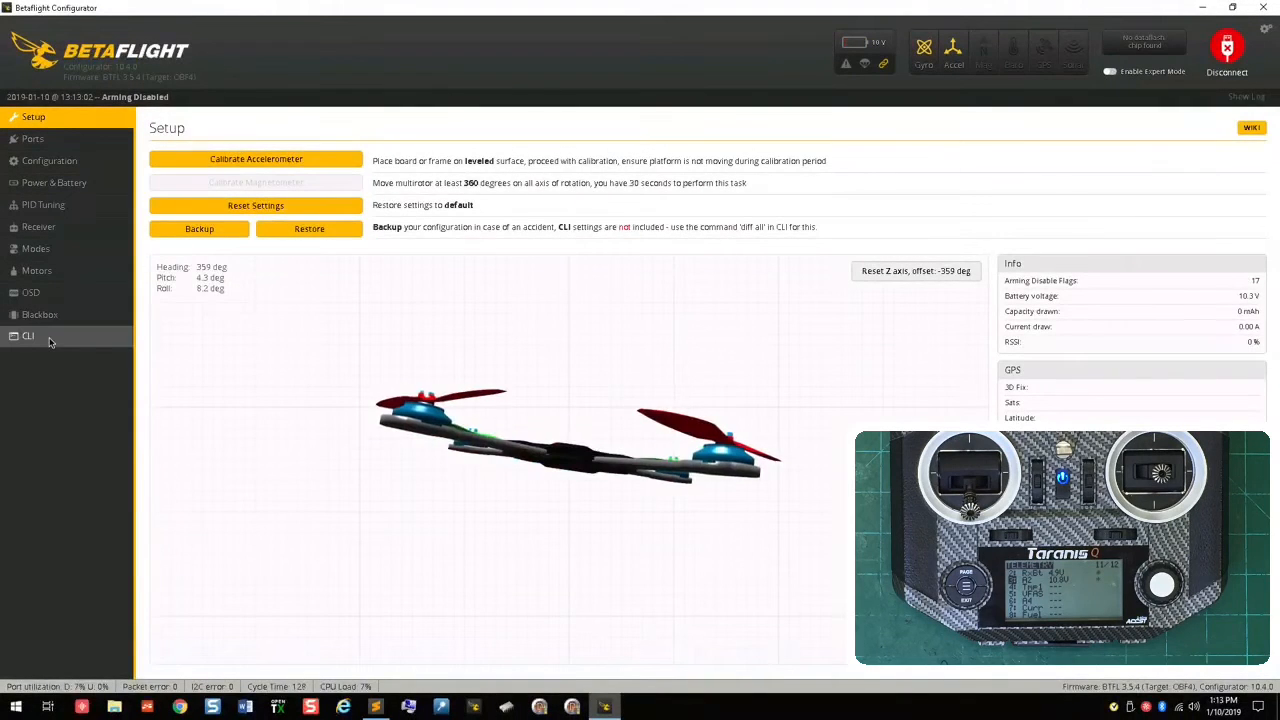
Step: Set tlm_inverted to off in the CLI and save
click(50, 340)
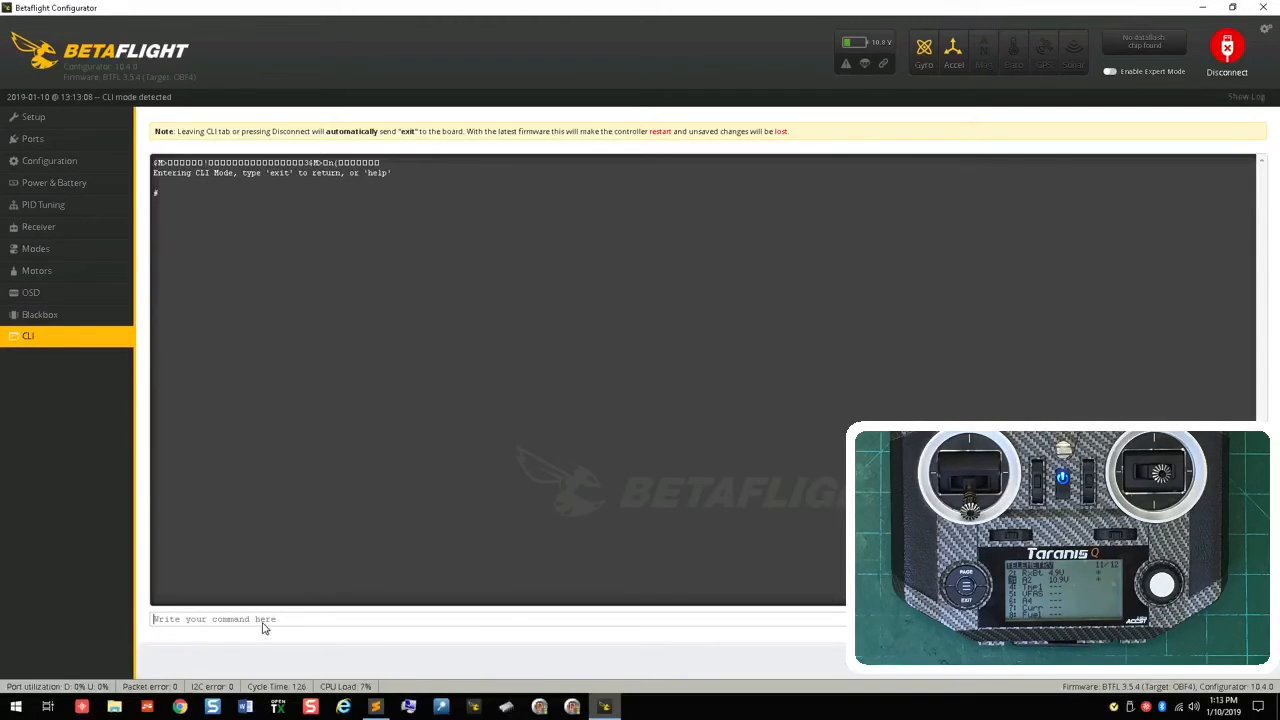
text(set tlm_inverted = off)
key(Return)
text(save)
key(Return)
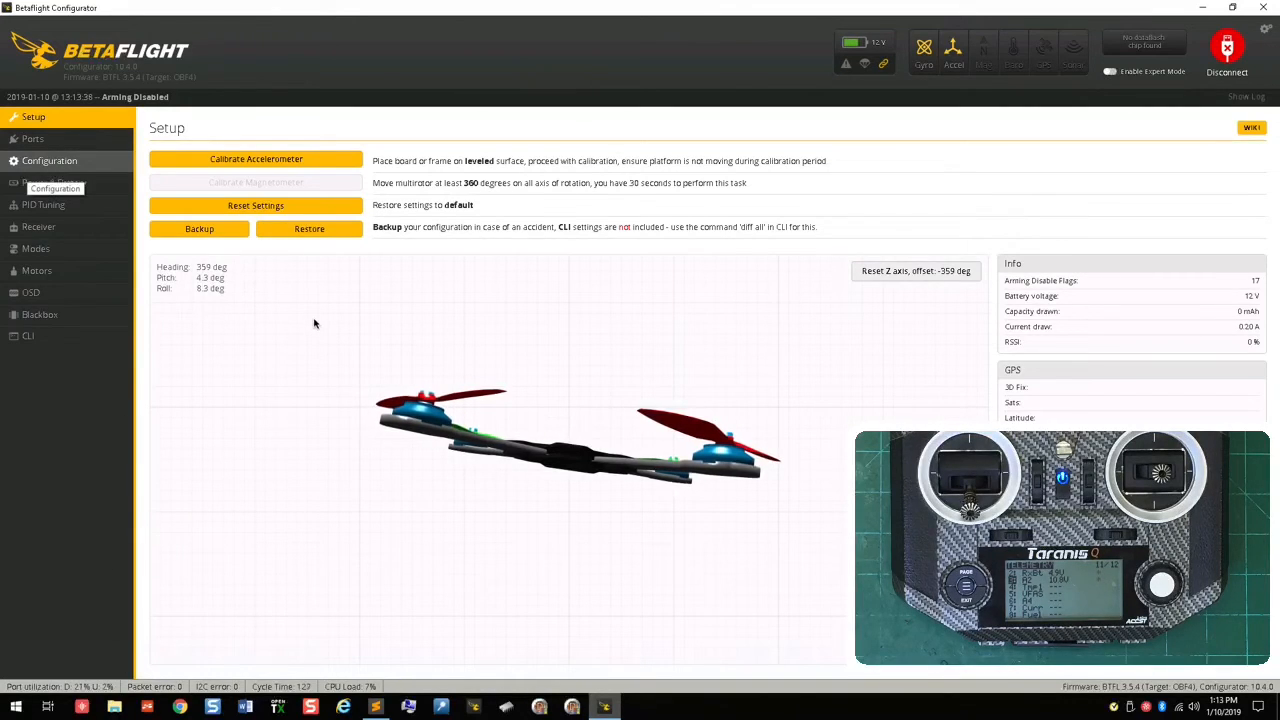
Step: Try to reboot the flight controller and query its firmware version from the CLI
click(76, 344)
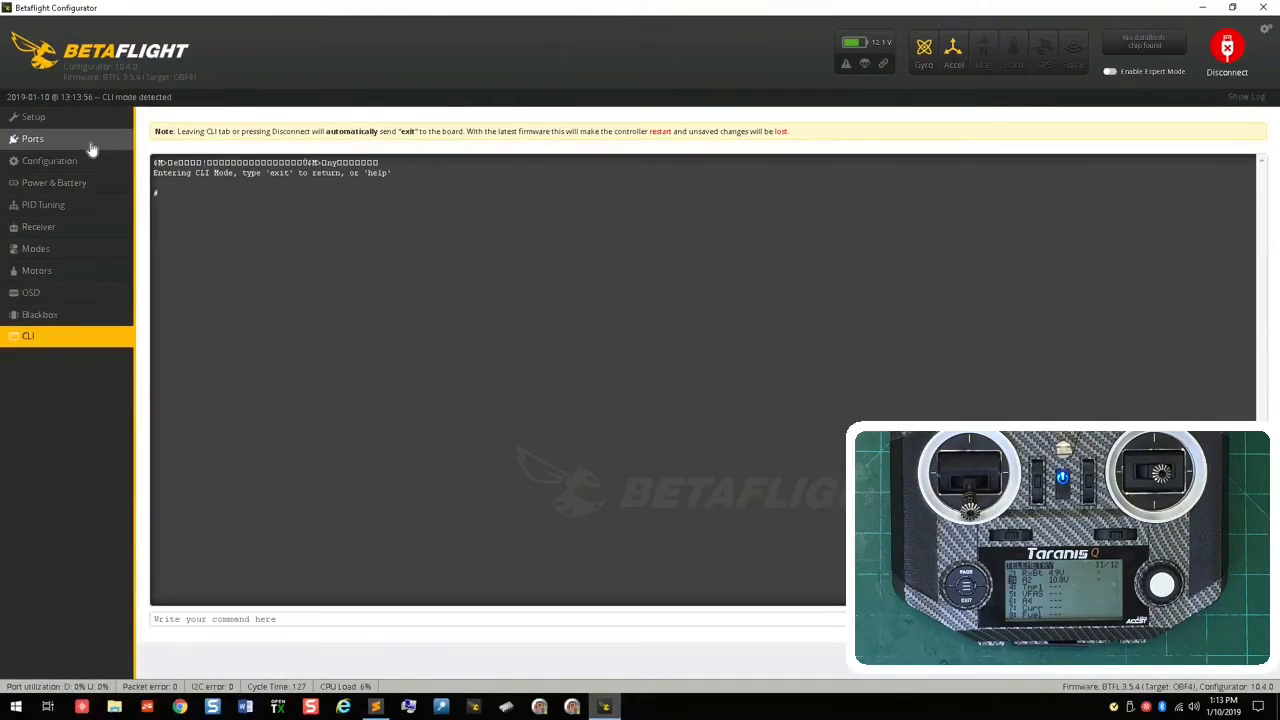
click(91, 140)
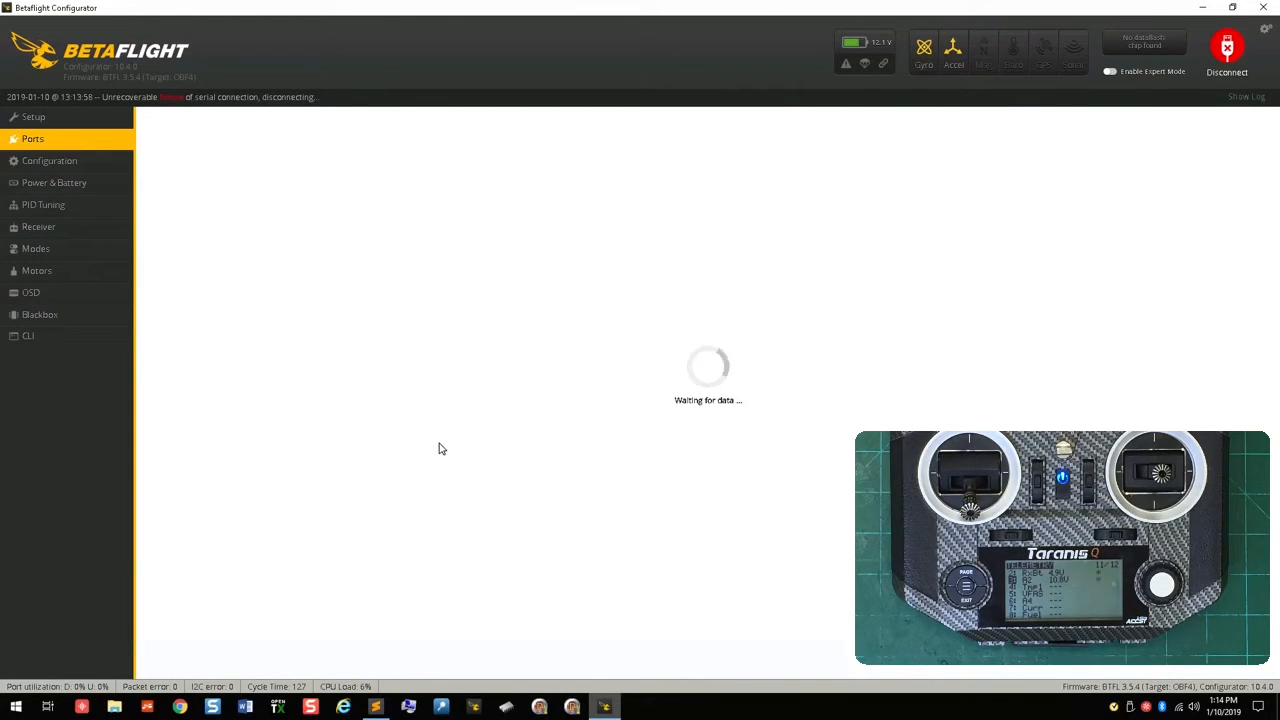
click(69, 342)
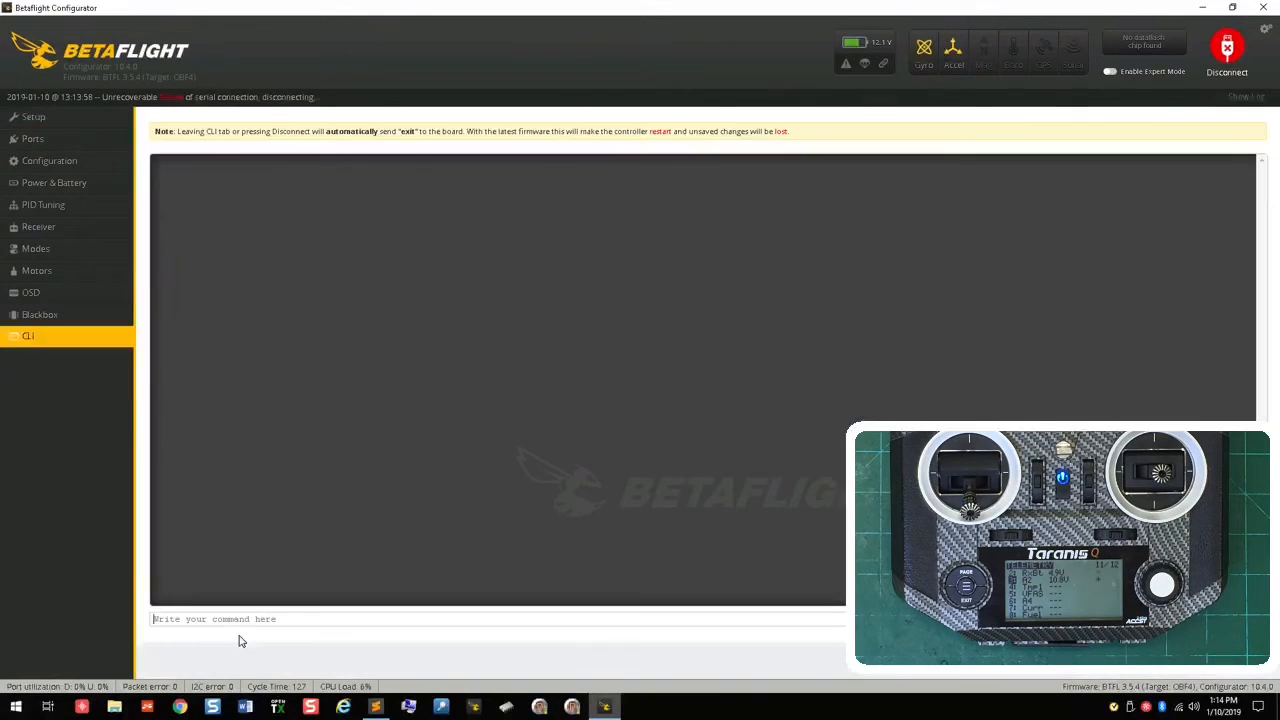
text(reboot)
key(Return)
text(res)
key(BackSpace)
key(BackSpace)
key(BackSpace)
text(version)
key(Return)
Step: Disconnect from the flight controller and reconnect on COM20 at 115200 baud
click(1235, 60)
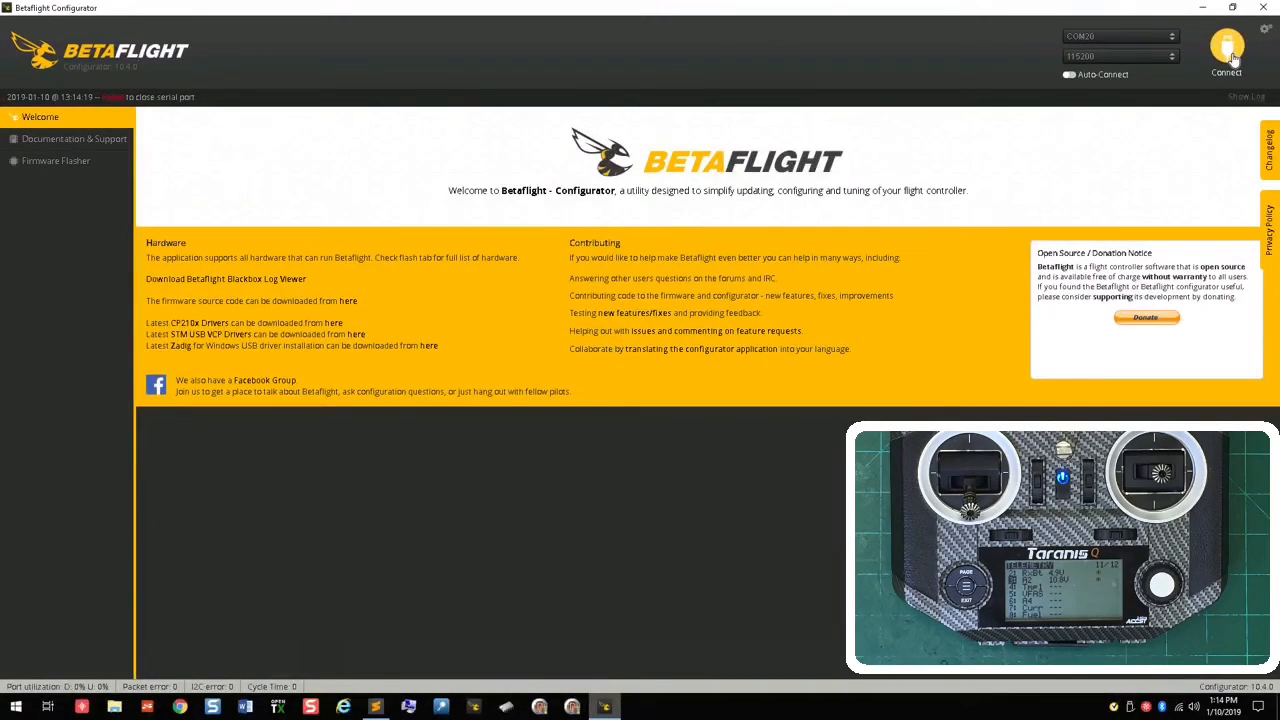
click(1228, 50)
click(1229, 50)
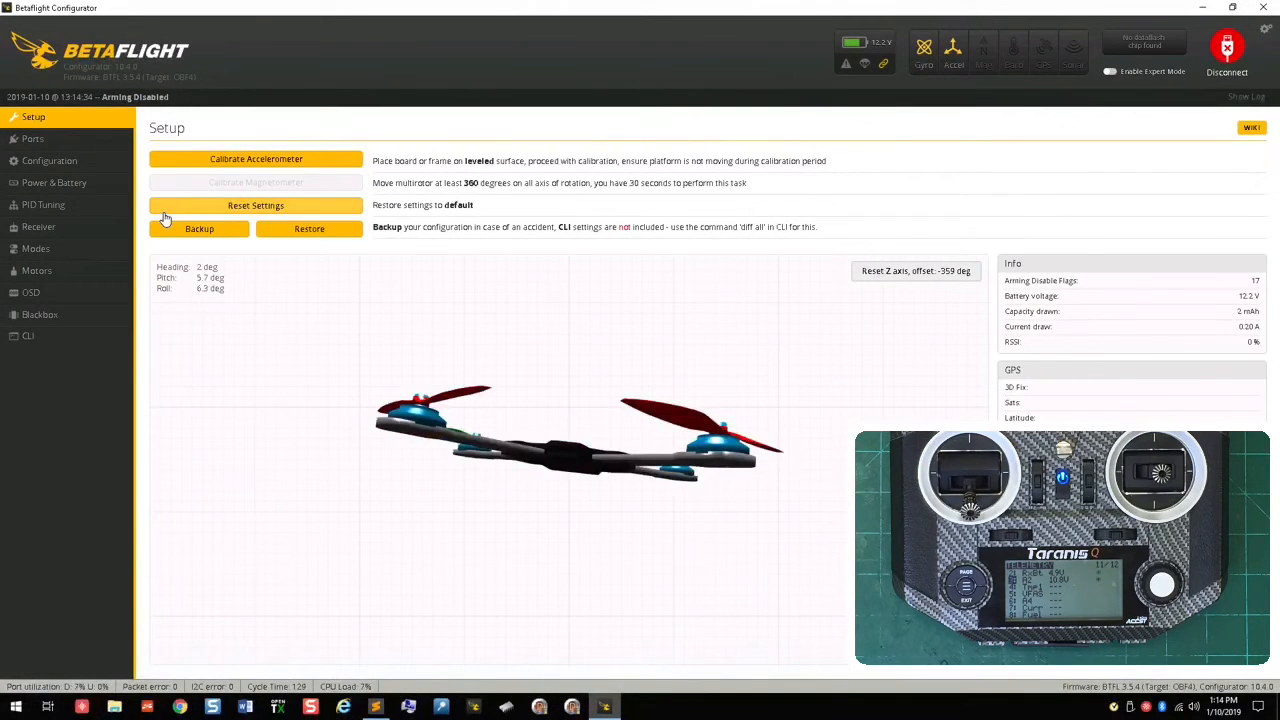
Step: Review the receiver and other feature settings in the configuration, and check the serial port assignments
click(82, 150)
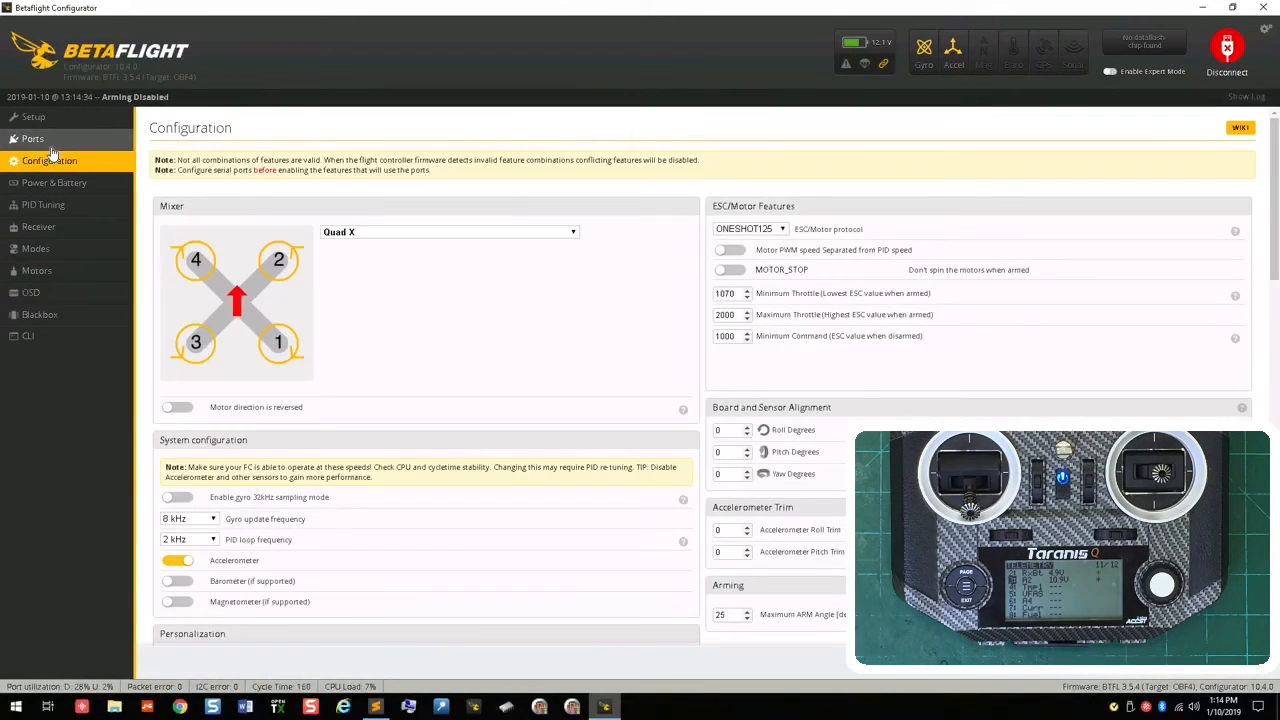
scroll(451, 428, down, 3)
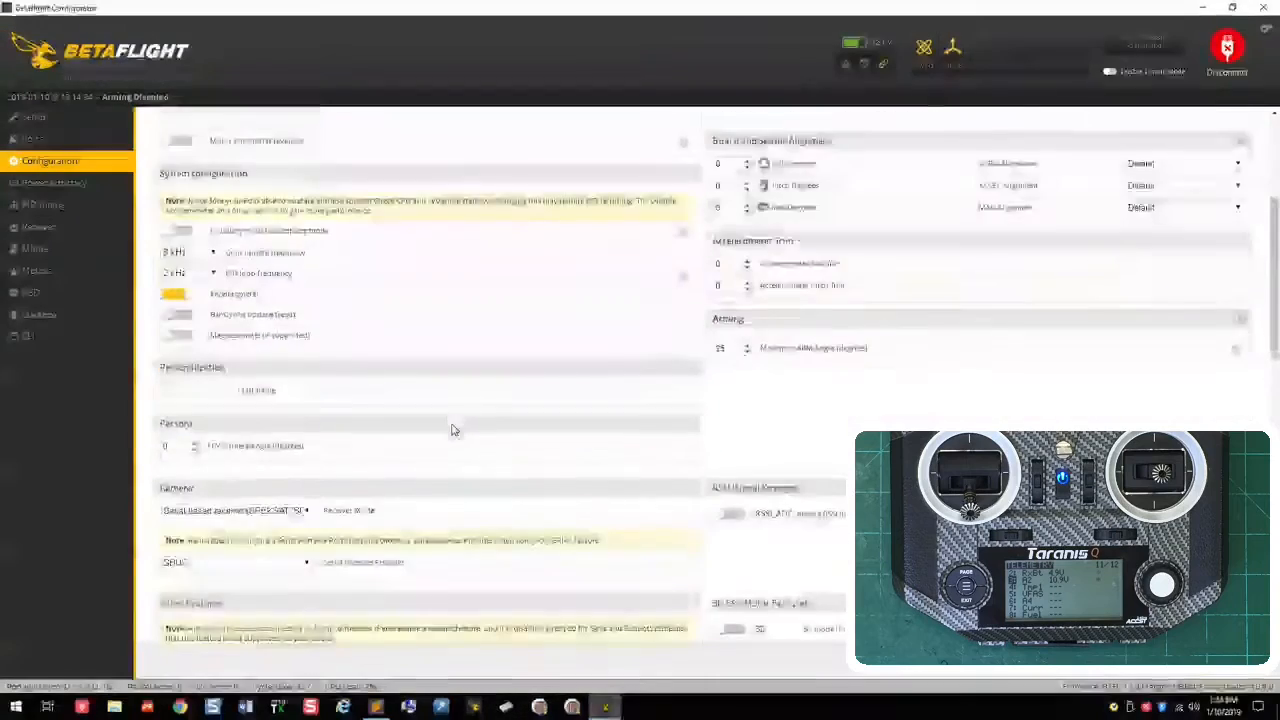
scroll(451, 428, down, 3)
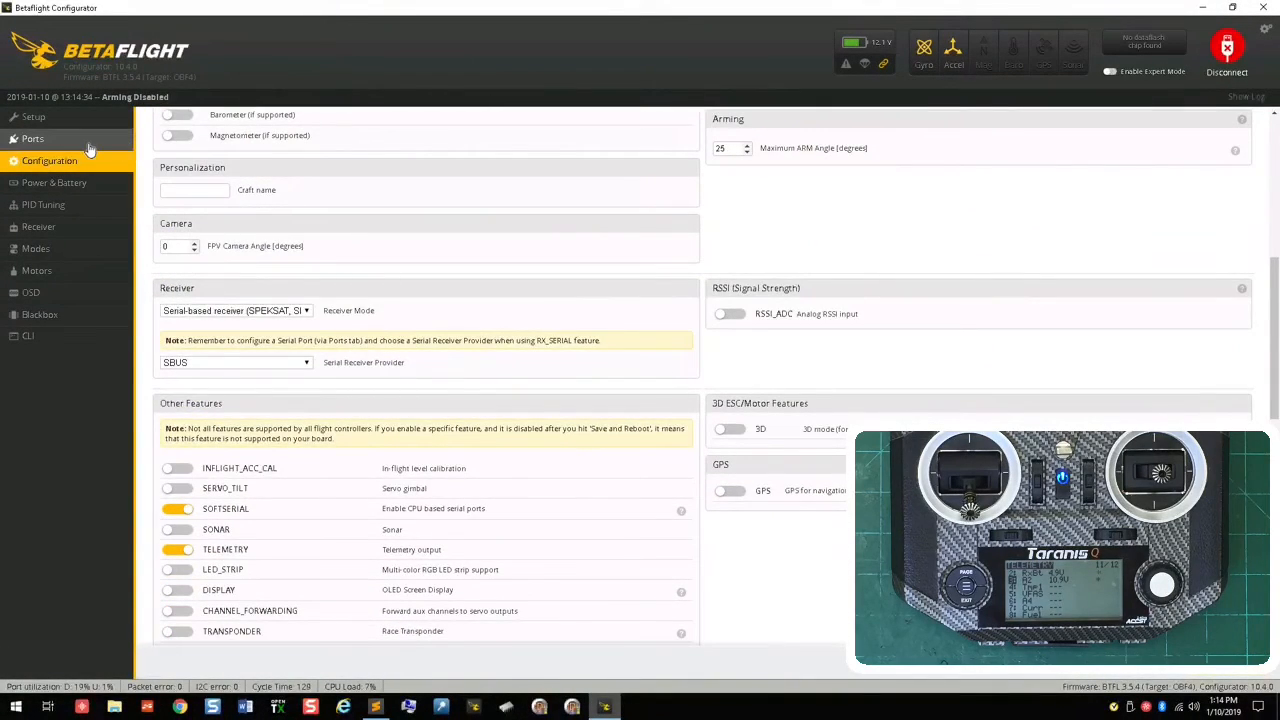
click(78, 140)
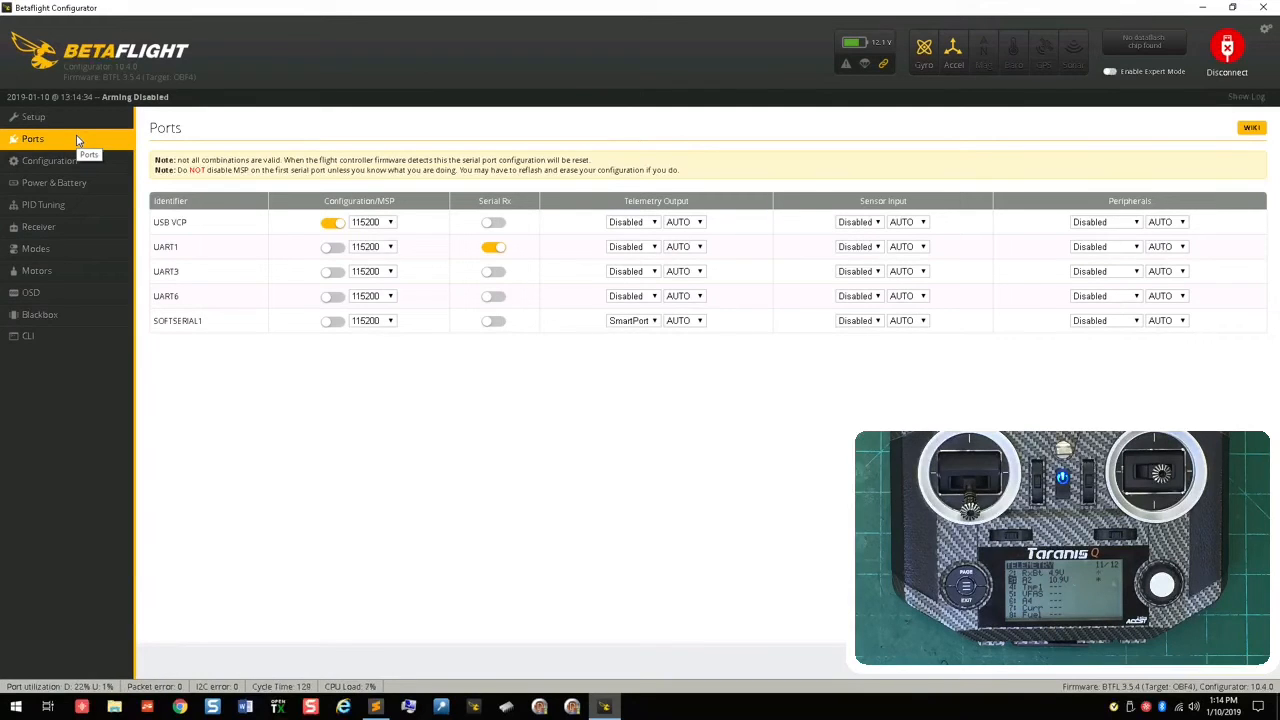
Step: List the pin resources in the CLI and highlight the SERIAL_RX 11 entry
click(28, 336)
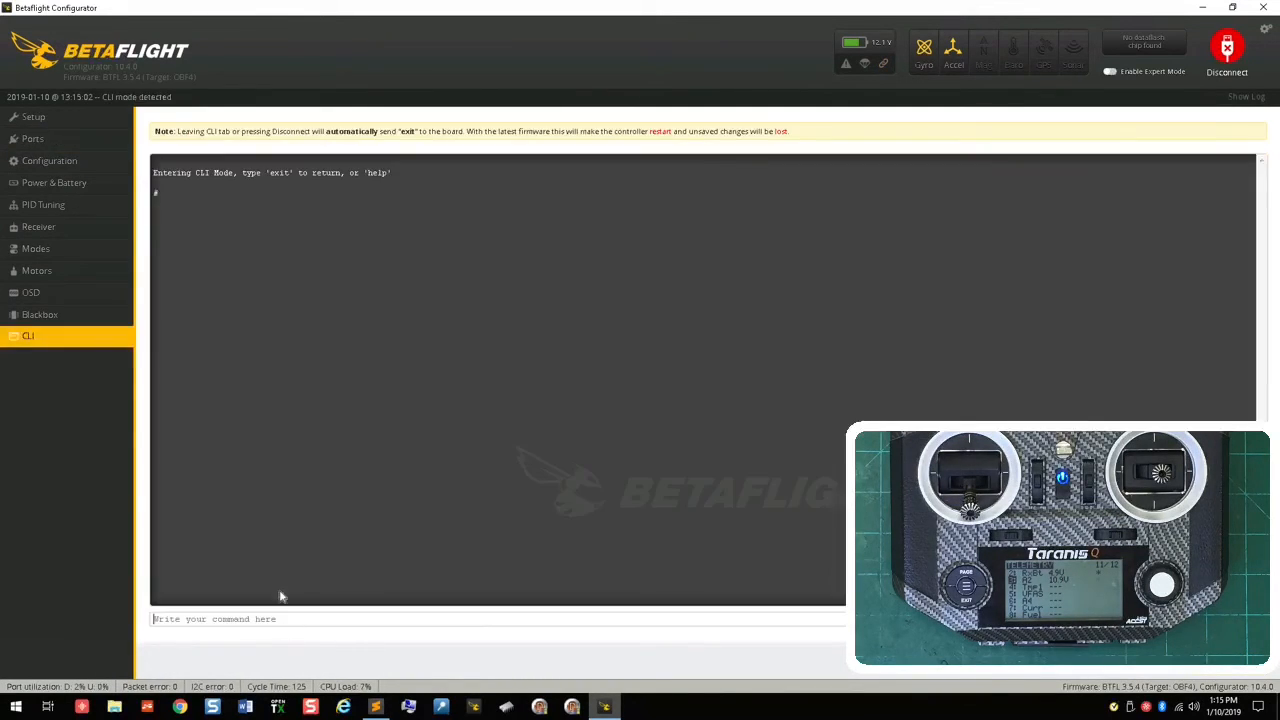
text(resource)
key(Return)
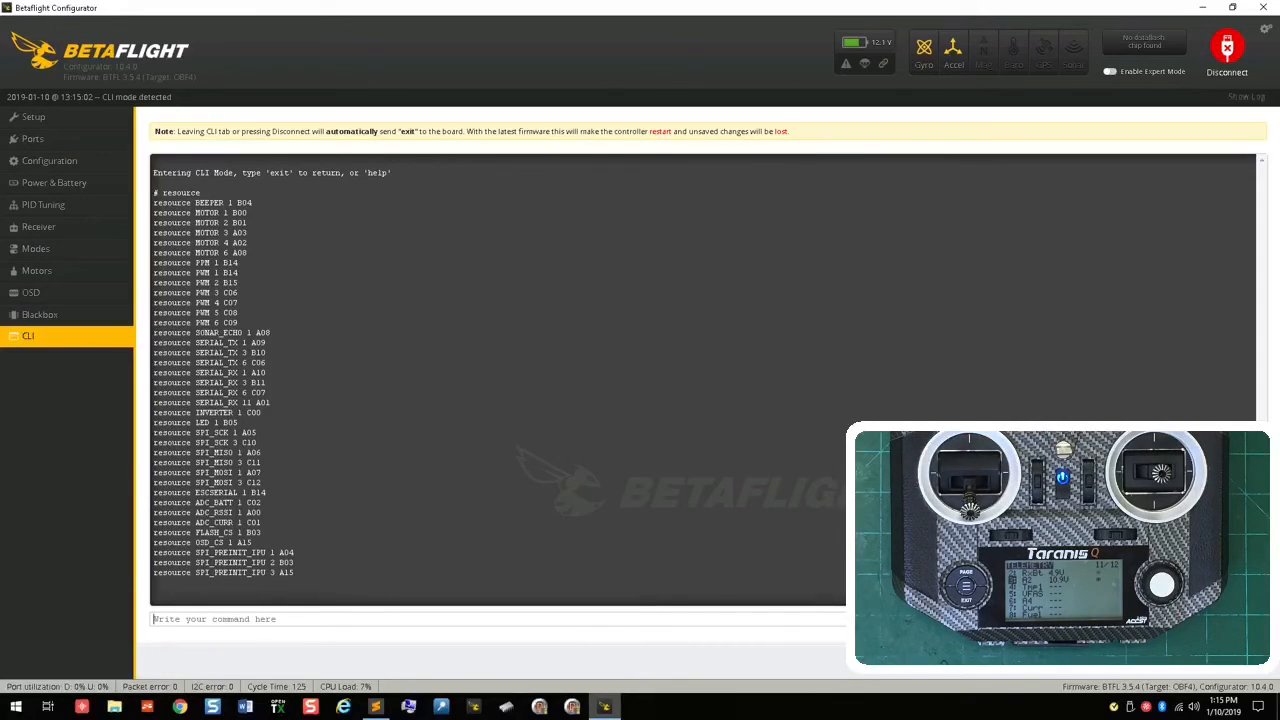
drag(286, 406, 155, 408)
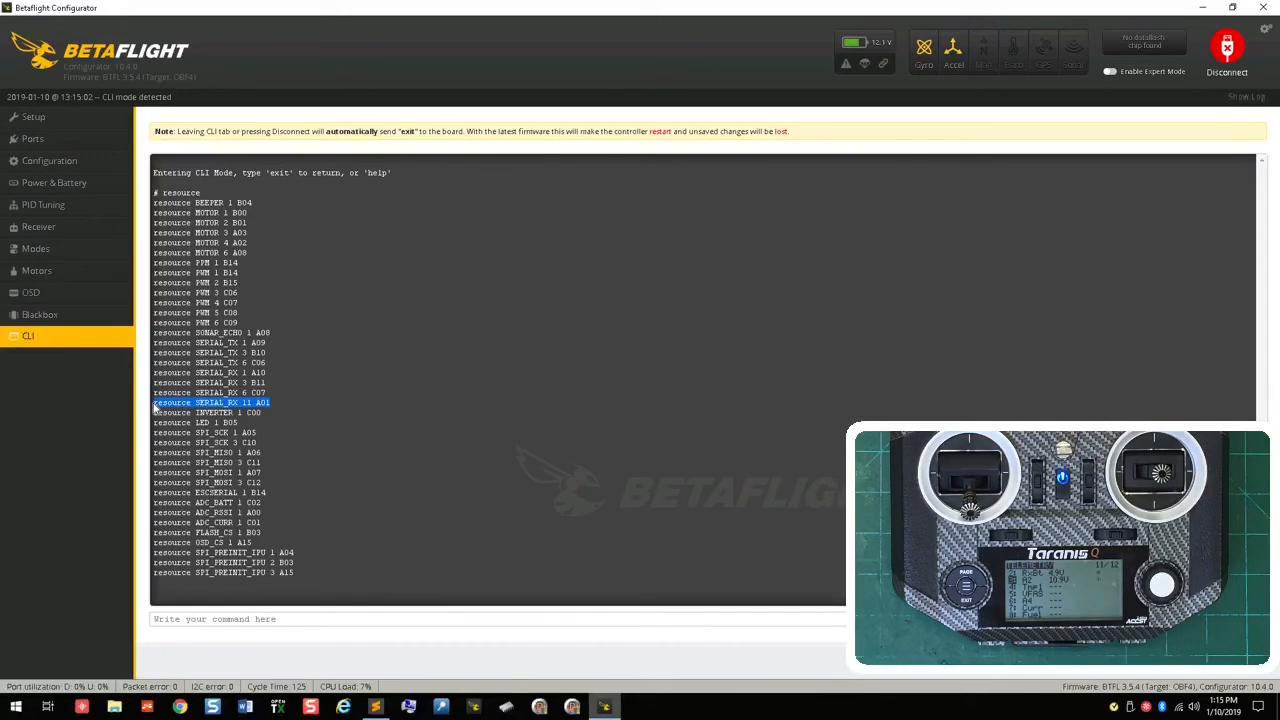
Step: Free the soft serial receive pin in the CLI with resource serial_rx 11 none
click(272, 618)
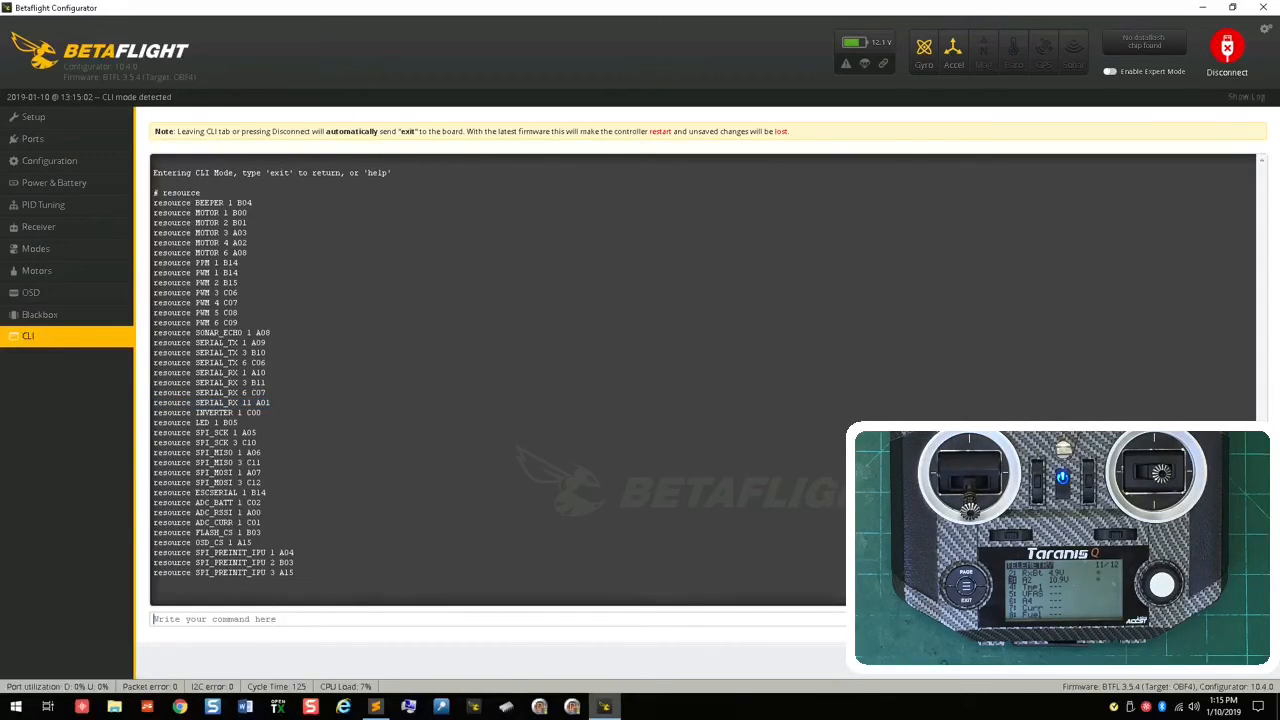
text(resrouc)
key(BackSpace)
key(BackSpace)
key(BackSpace)
text(ource serial_rx 11 none)
key(Return)
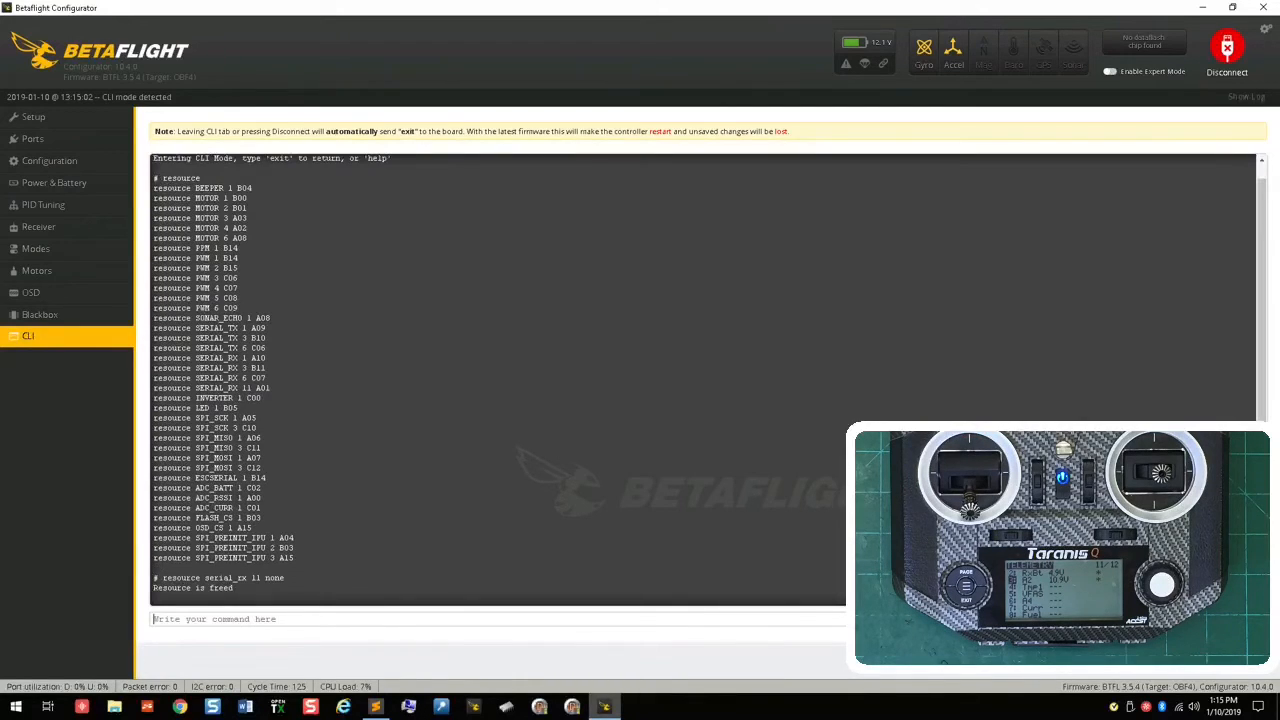
Step: Assign pin A01 to SERIAL_TX 11 with the resource command and save the configuration
text(resource s)
text(_rx 1)
key(BackSpace)
key(BackSpace)
key(BackSpace)
key(BackSpace)
text(tx 11 a01)
key(Return)
text(aave)
key(Return)
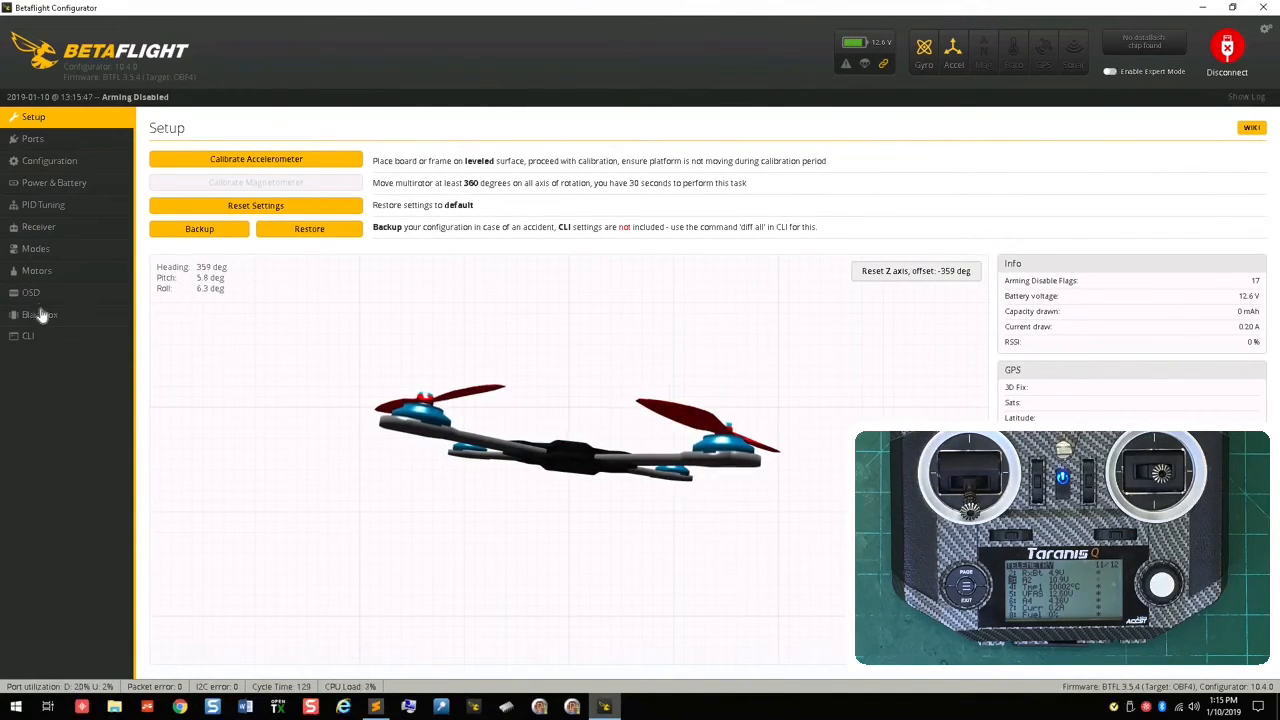
Step: Reopen the CLI, list the resources again and highlight the SERIAL_TX 11 entry
click(73, 345)
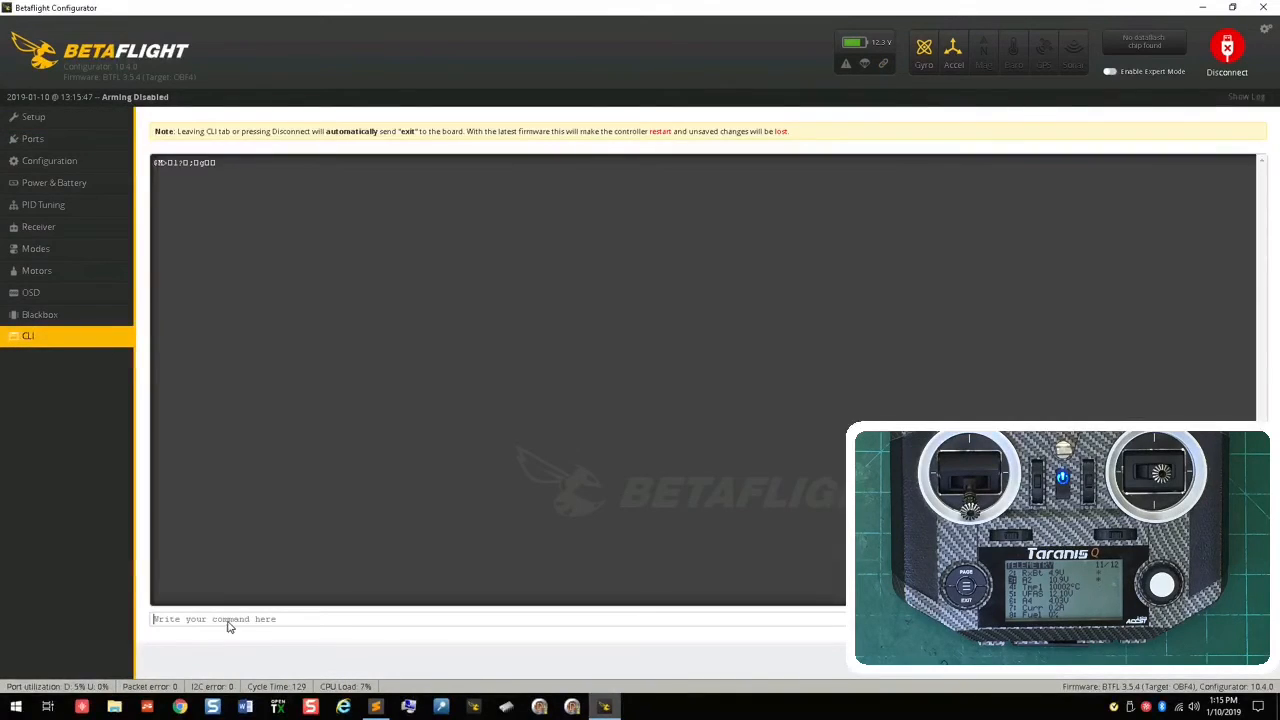
text(resource)
key(Return)
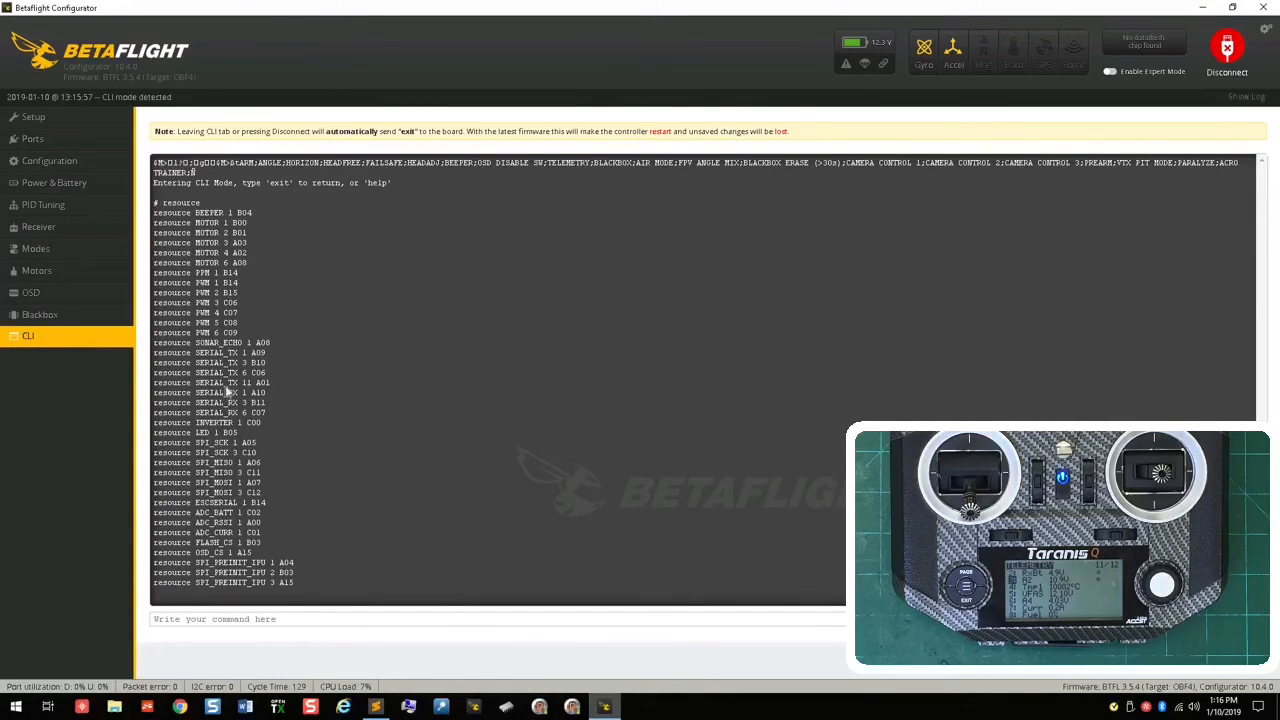
drag(270, 383, 162, 383)
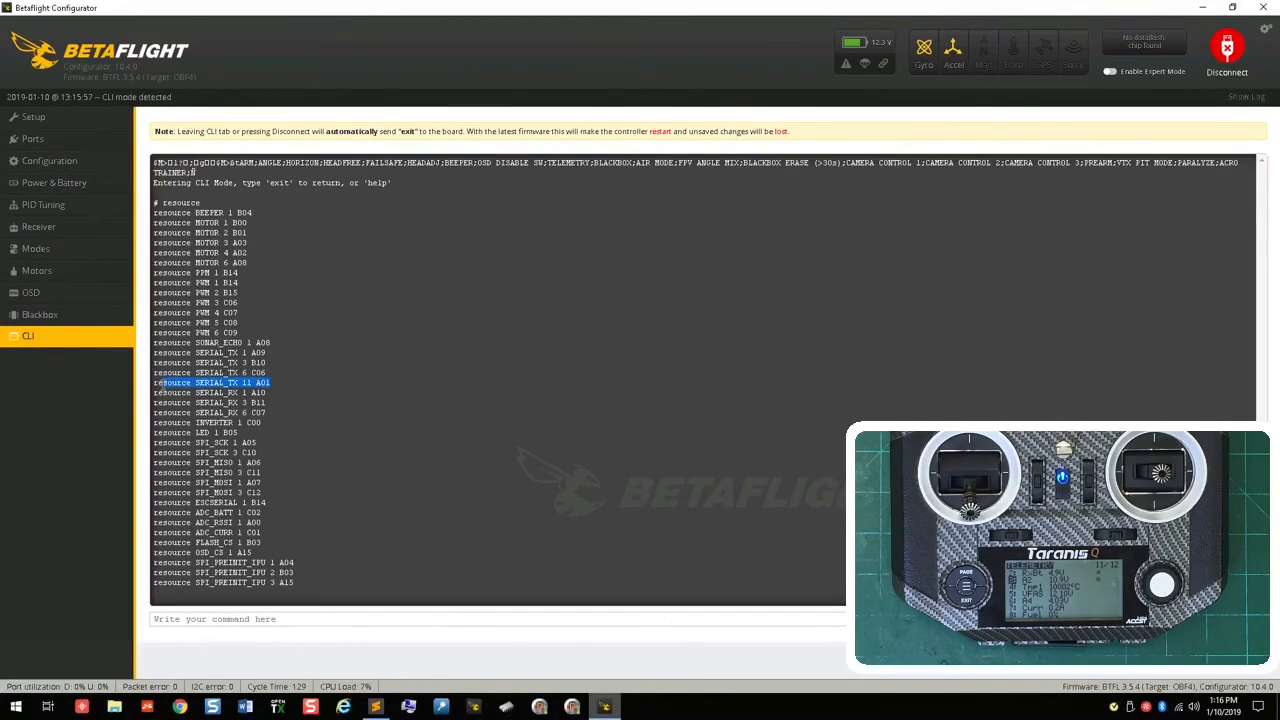